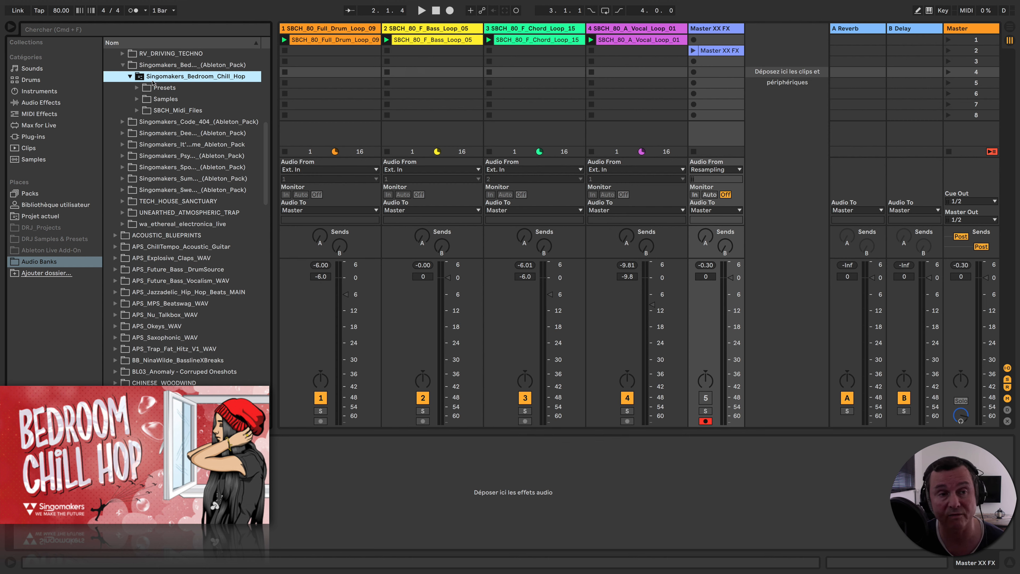
- Browse the Samples and Presets folders of the Singomakers_Bedroom_Chill_Hop pack, including its Bedroom_Chill_Hop presets, and collapse the pack
{"action": "left_click", "coordinate": [138, 100]}
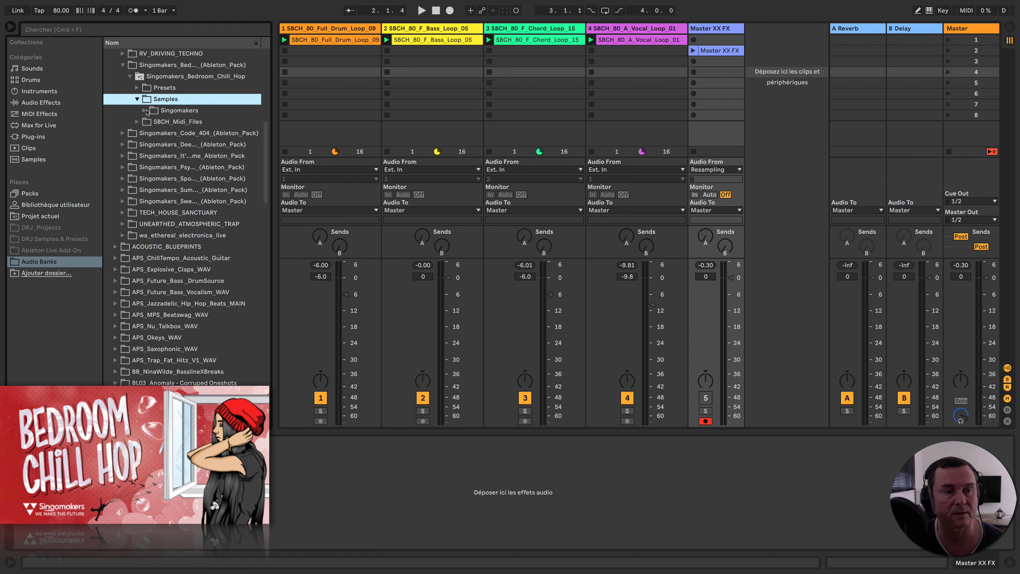
{"action": "left_click", "coordinate": [137, 88]}
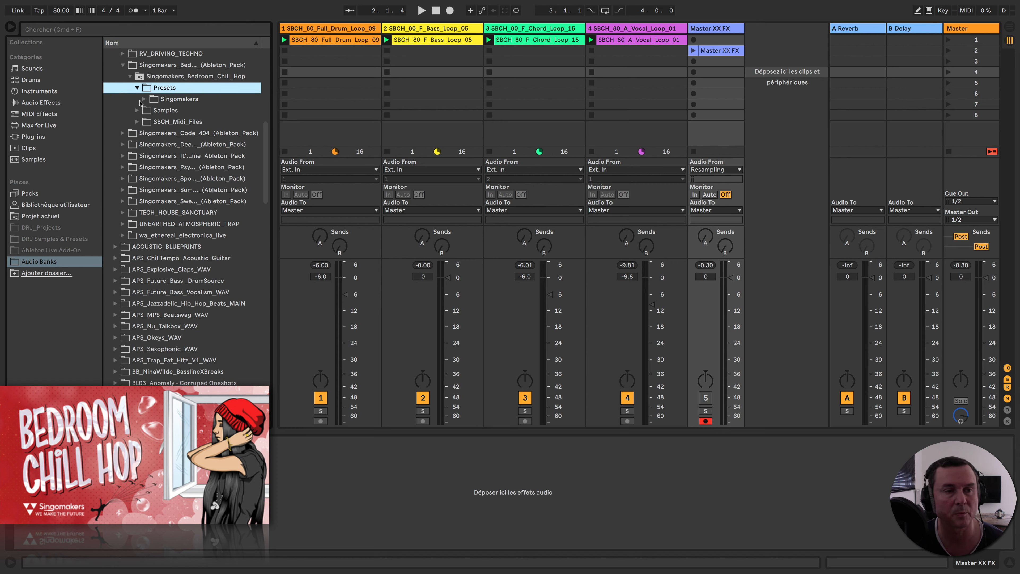
{"action": "left_click", "coordinate": [144, 99]}
{"action": "left_click", "coordinate": [151, 110]}
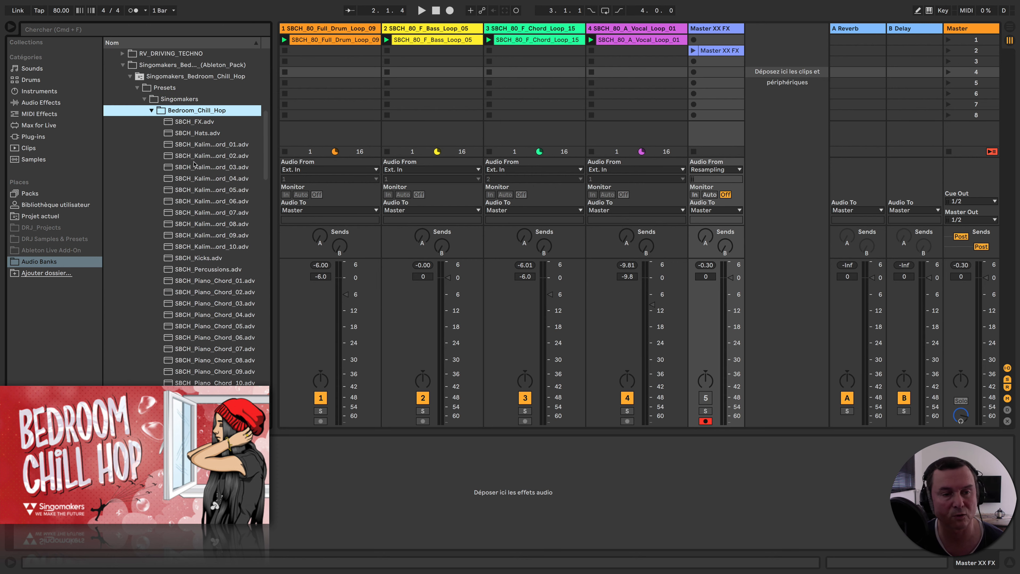
{"action": "scroll", "coordinate": [194, 165], "scroll_direction": "down", "scroll_amount": 5}
{"action": "scroll", "coordinate": [194, 165], "scroll_direction": "up", "scroll_amount": 5}
{"action": "left_click", "coordinate": [152, 114]}
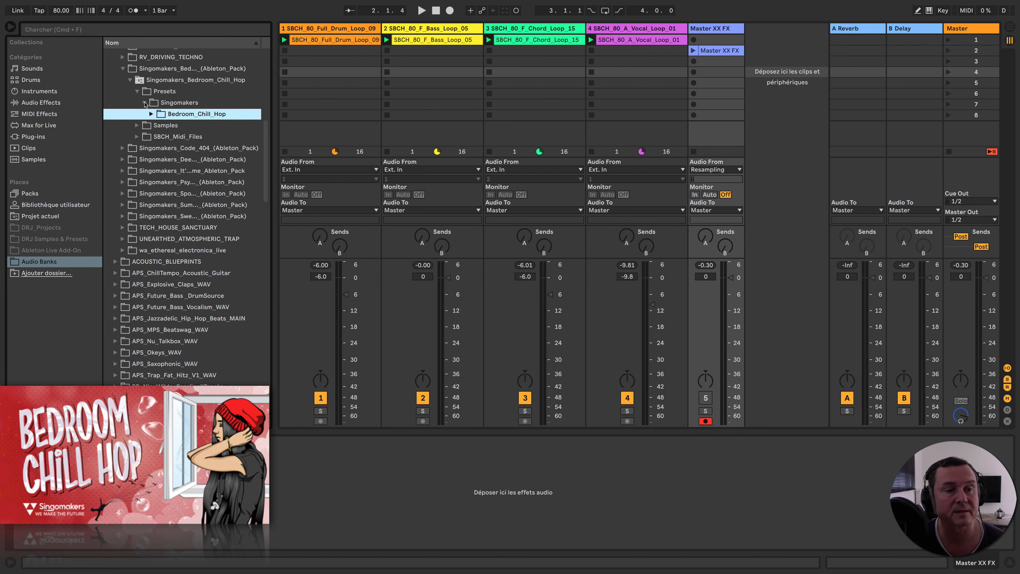
{"action": "left_click", "coordinate": [137, 91]}
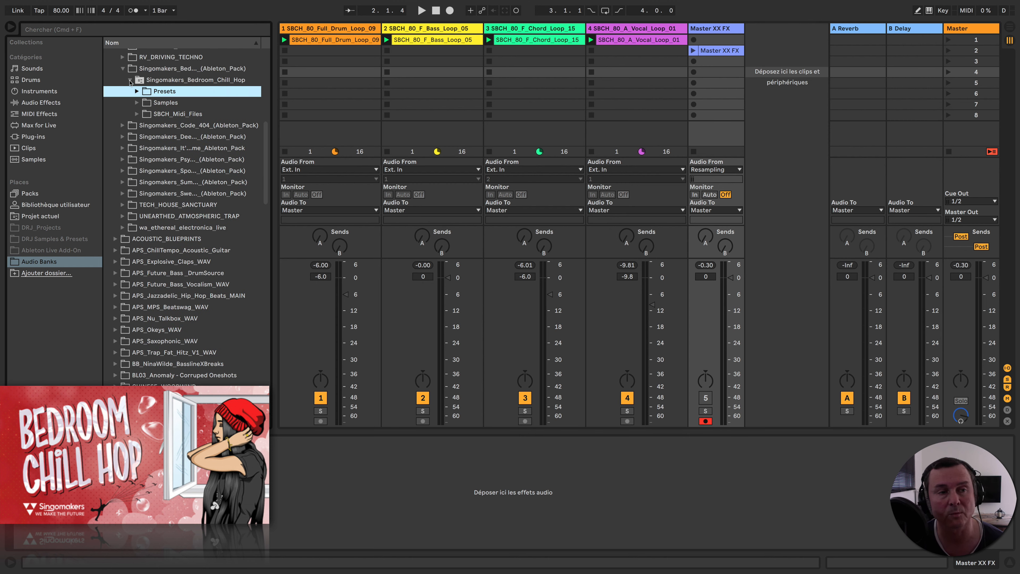
{"action": "left_click", "coordinate": [131, 81]}
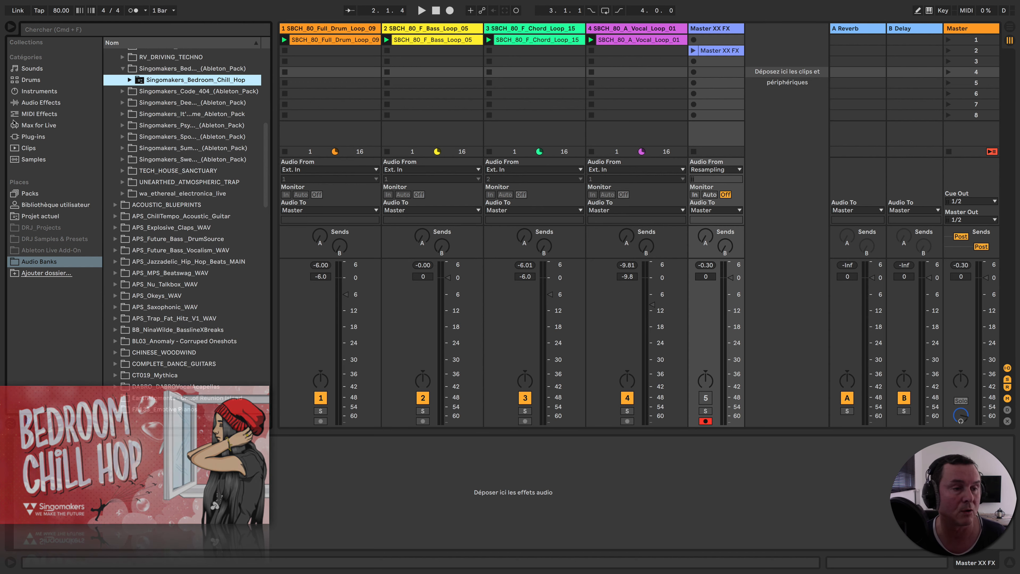
- Find Comeback Kid under BABY Audio among the VST3 plug-ins in the browser
{"action": "left_click", "coordinate": [33, 137]}
{"action": "left_click", "coordinate": [108, 76]}
{"action": "left_click", "coordinate": [115, 132]}
{"action": "left_click", "coordinate": [159, 145]}
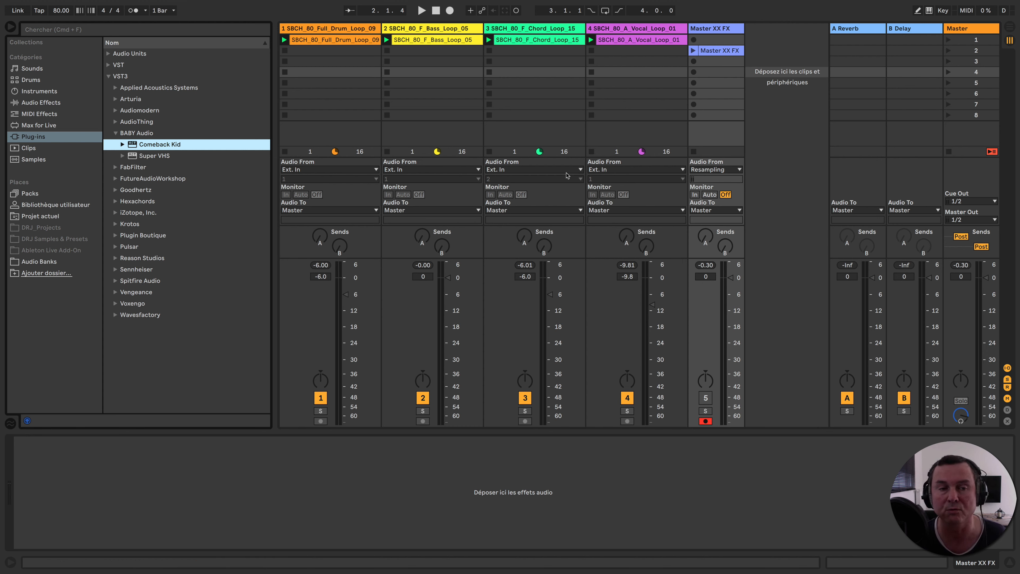
- Play the four loops and compare them with the processed Master XX FX clip by toggling that track's solo
{"action": "key", "text": "space"}
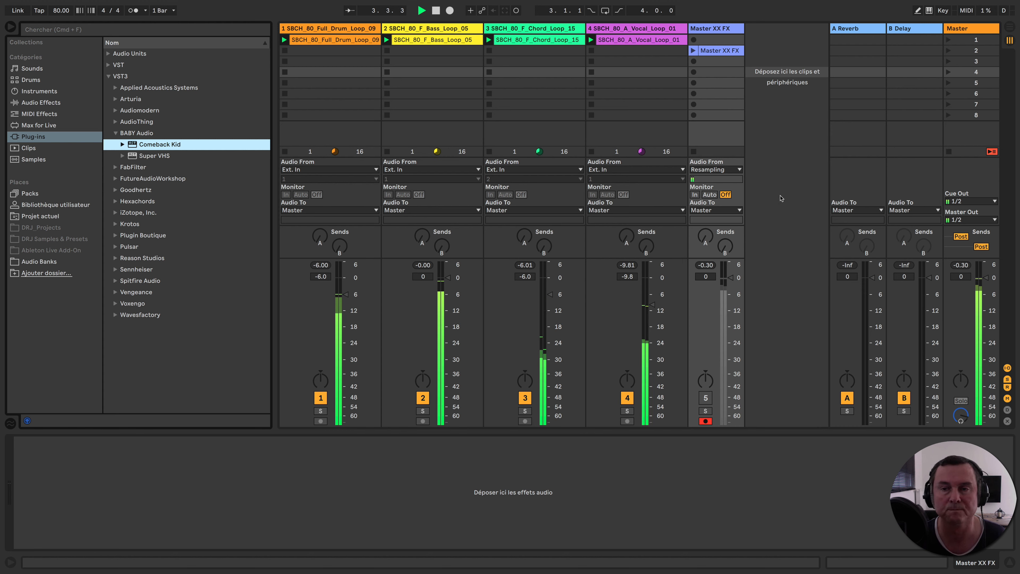
{"action": "left_click", "coordinate": [694, 51]}
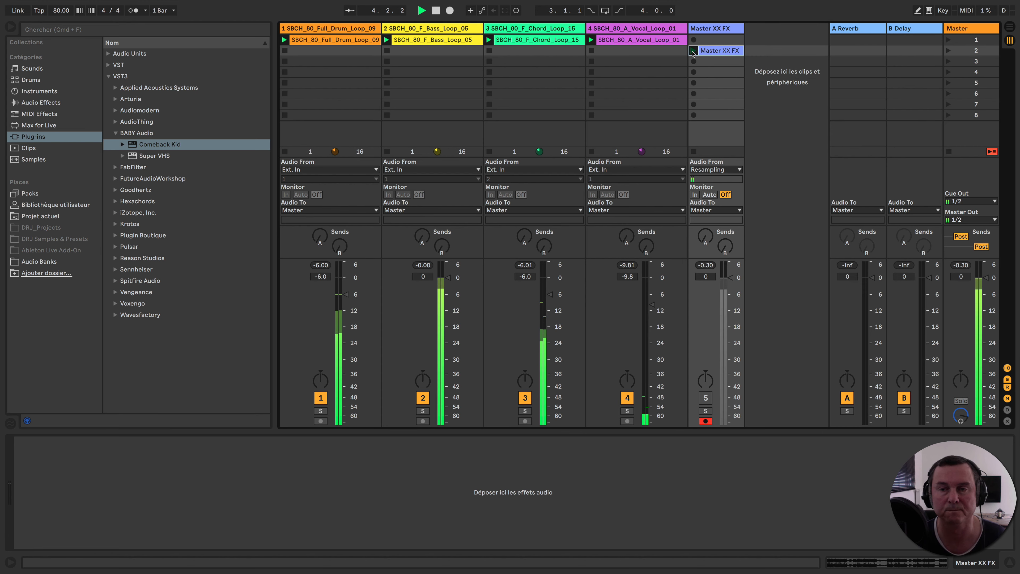
{"action": "left_click", "coordinate": [705, 410]}
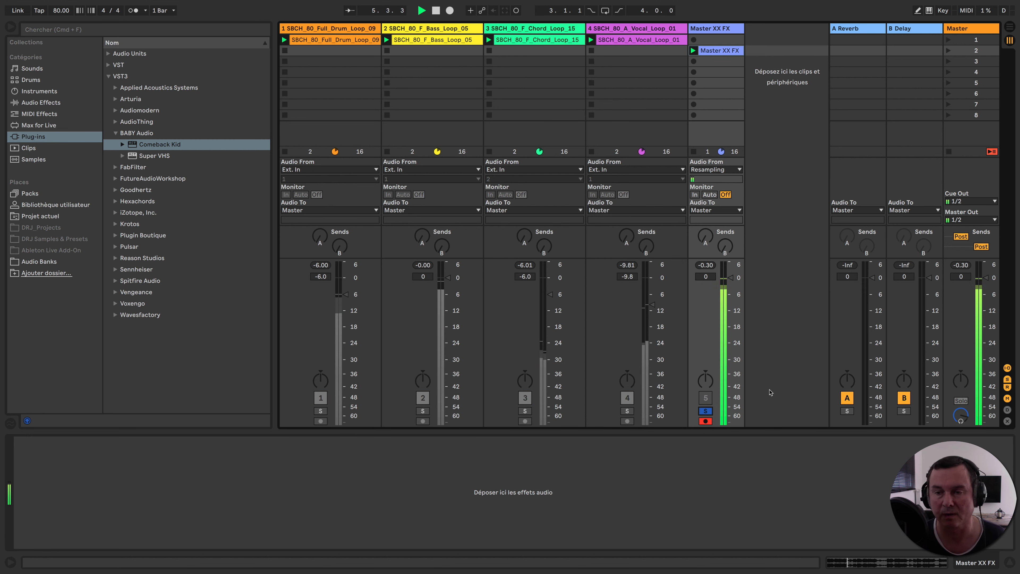
{"action": "left_click", "coordinate": [706, 411]}
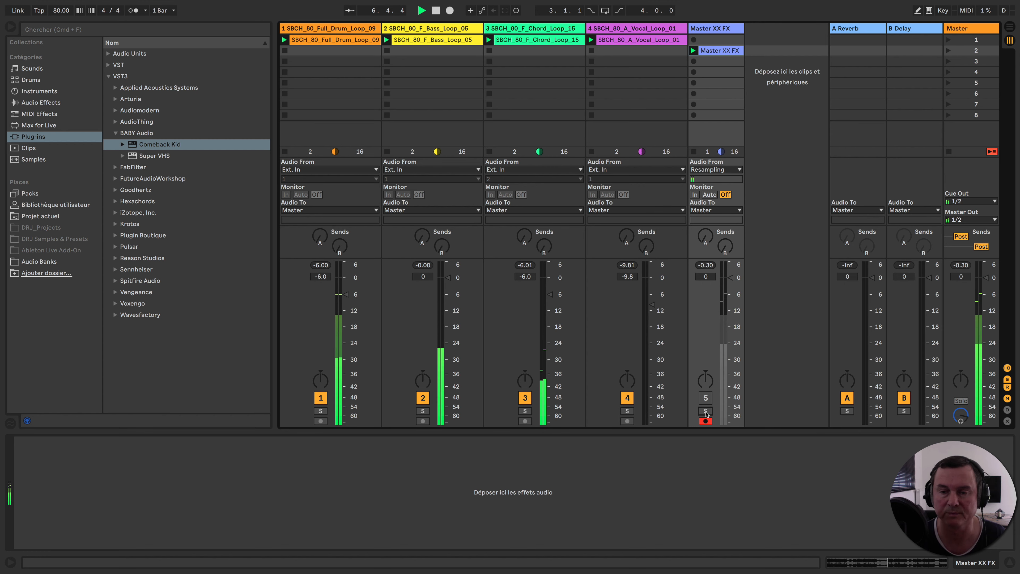
{"action": "left_click", "coordinate": [706, 410]}
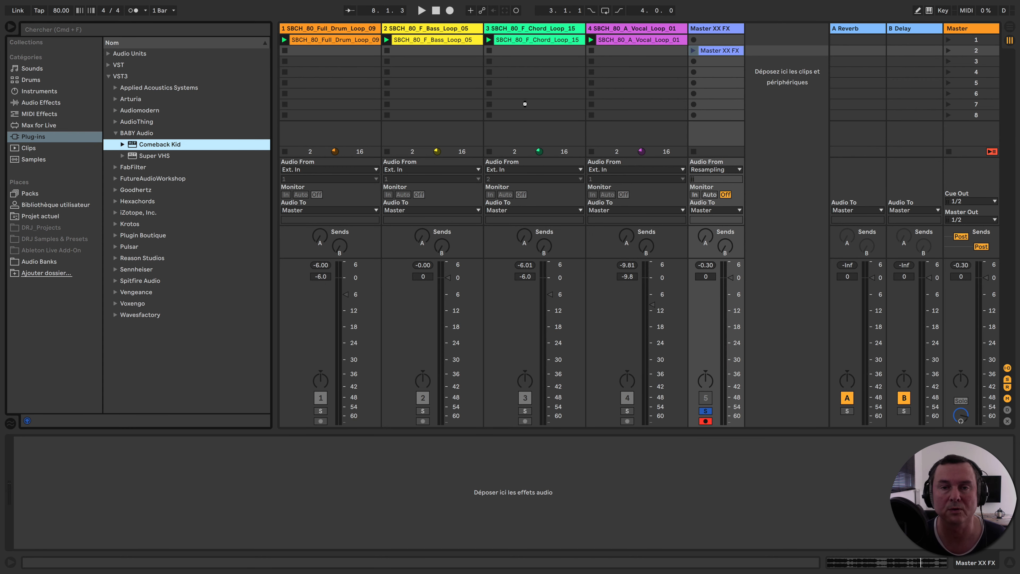
- Add Comeback Kid to the SBCH_80_F_Chord_Loop_15 track, move its window clear of the browser, and solo that track
{"action": "left_click_drag", "start_coordinate": [527, 185], "coordinate": [529, 177]}
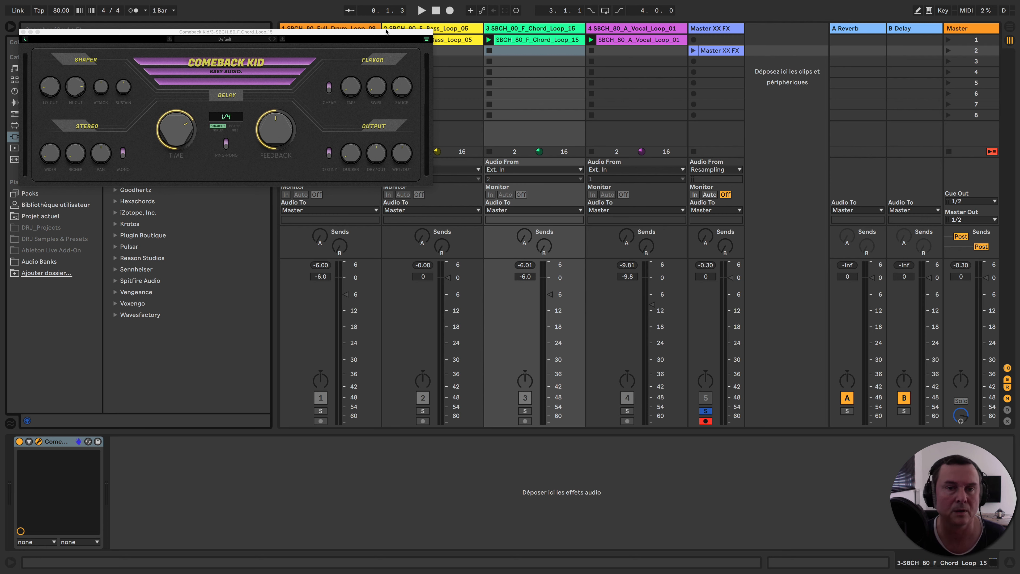
{"action": "left_click_drag", "start_coordinate": [384, 32], "coordinate": [647, 52]}
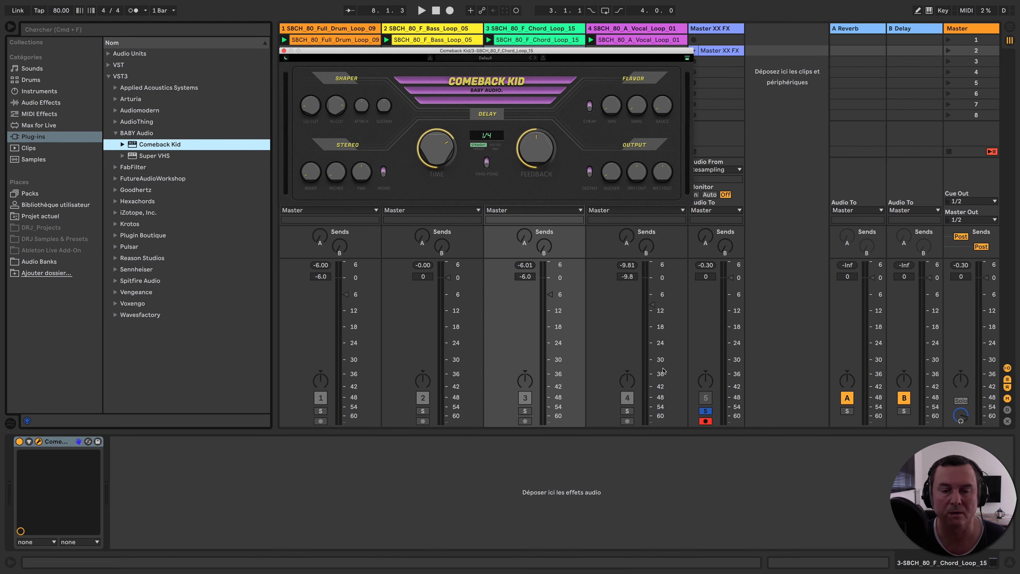
{"action": "left_click", "coordinate": [525, 410]}
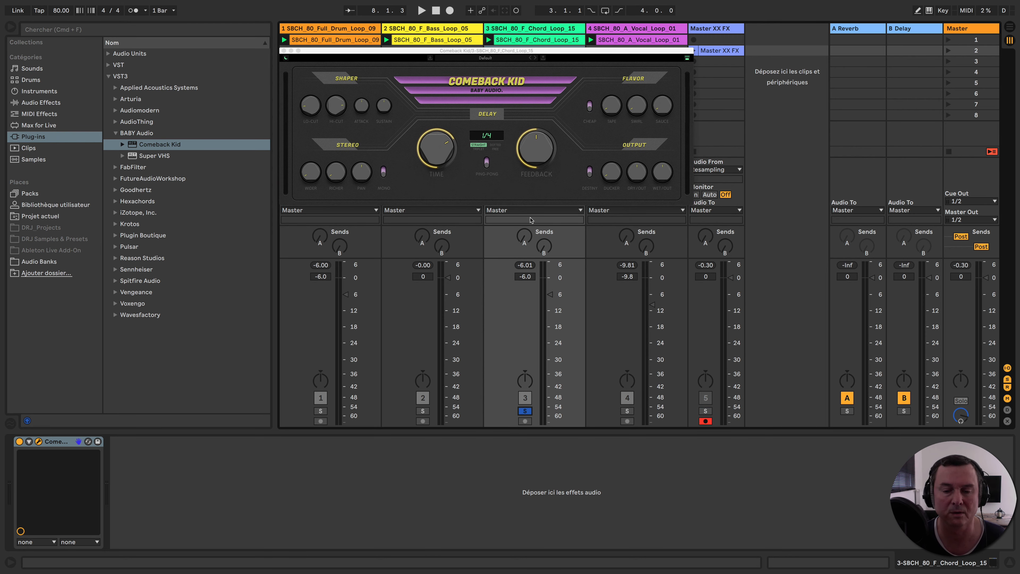
- Try Comeback Kid's two window sizes and its light and dark interface themes
{"action": "left_click", "coordinate": [688, 58]}
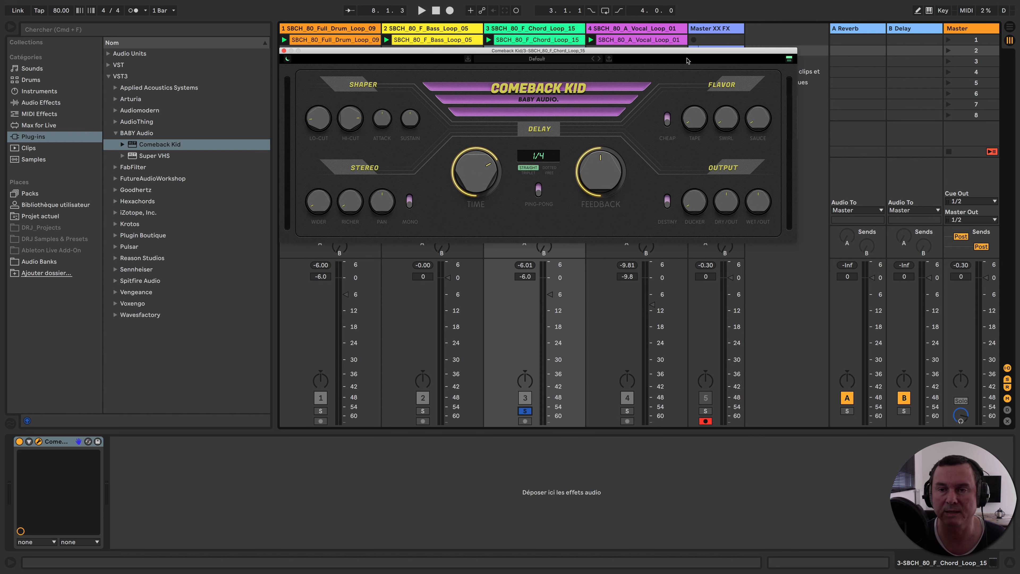
{"action": "left_click", "coordinate": [789, 59]}
{"action": "left_click", "coordinate": [687, 59]}
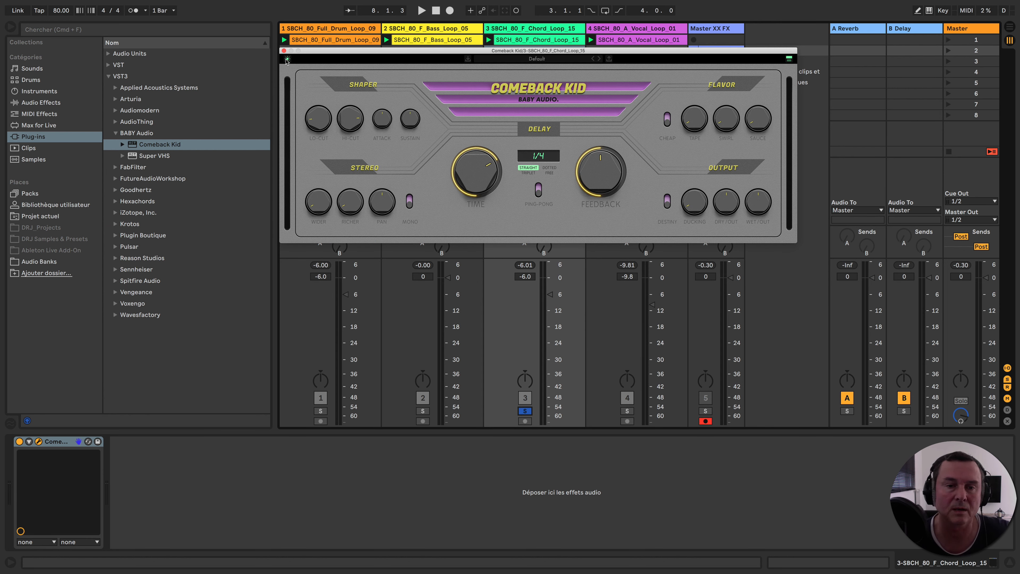
{"action": "left_click", "coordinate": [286, 59]}
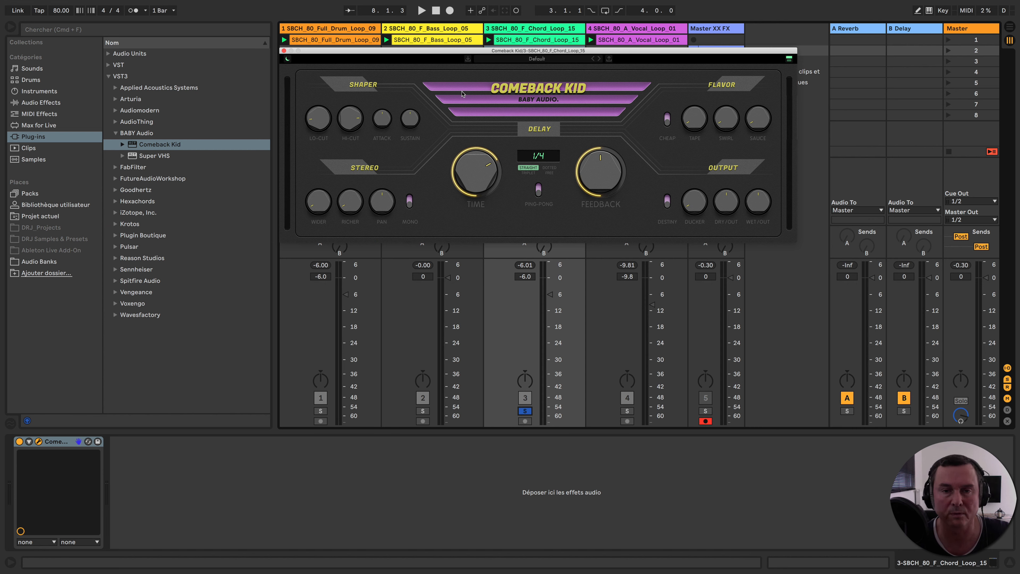
- Step through Comeback Kid's factory presets, and open the Save preset dialog without saving anything
{"action": "left_click", "coordinate": [599, 59]}
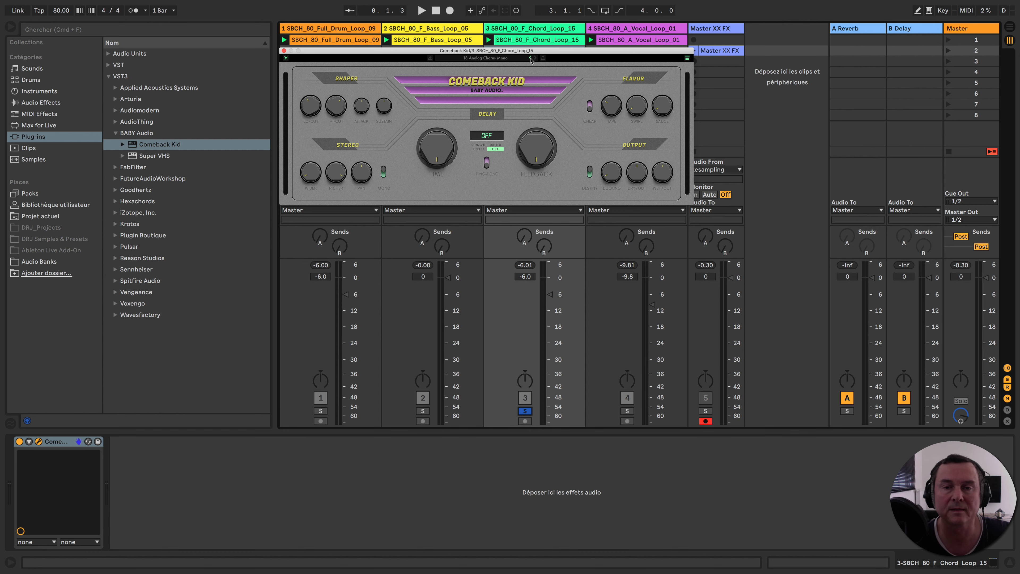
{"action": "left_click", "coordinate": [543, 58]}
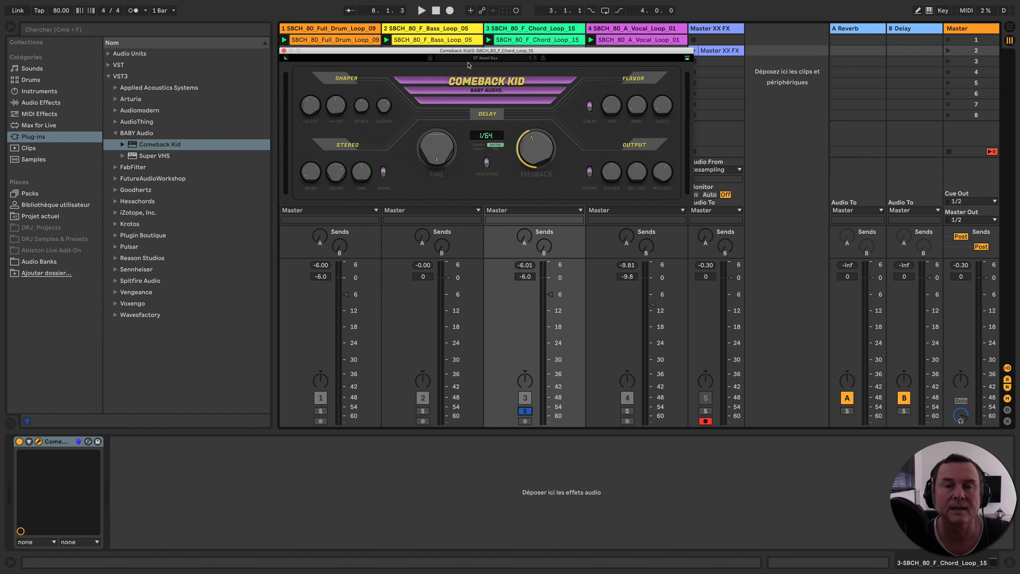
{"action": "left_click", "coordinate": [543, 58]}
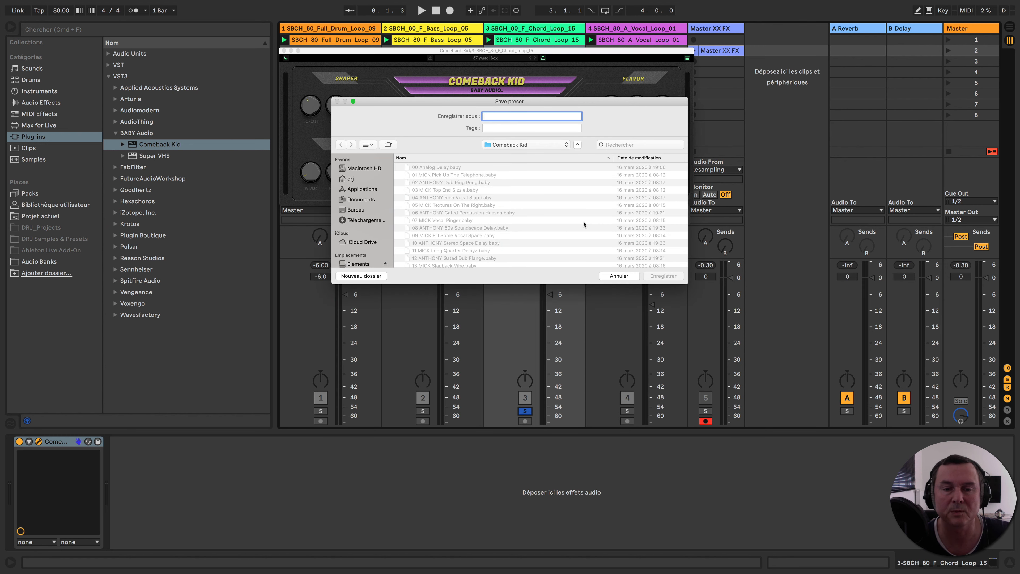
{"action": "left_click", "coordinate": [620, 277]}
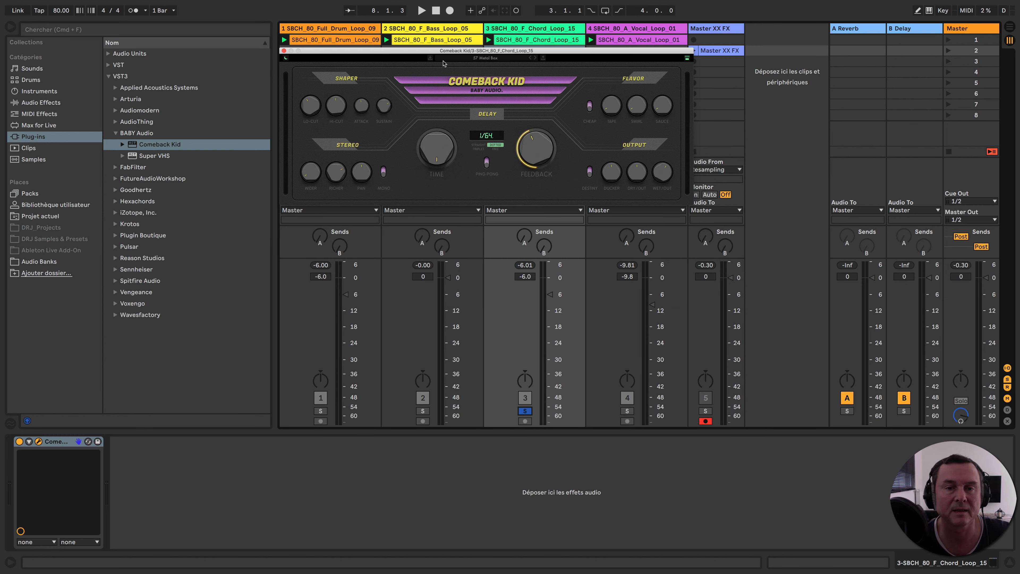
- Browse the preset files in Comeback Kid's load dialog and close it without loading one
{"action": "left_click", "coordinate": [431, 59]}
{"action": "scroll", "coordinate": [514, 161], "scroll_direction": "down", "scroll_amount": 10}
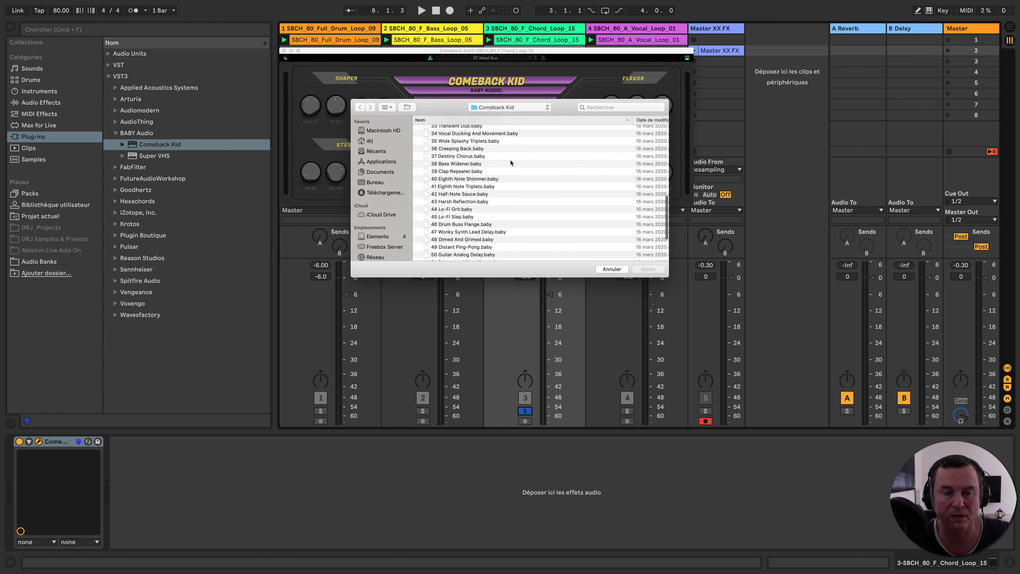
{"action": "scroll", "coordinate": [514, 161], "scroll_direction": "up", "scroll_amount": 10}
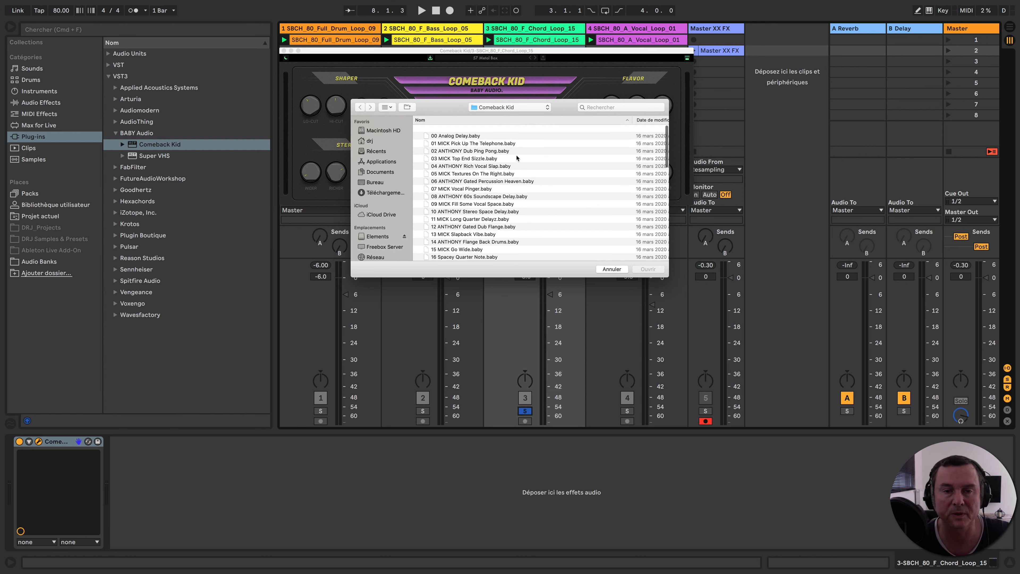
{"action": "left_click", "coordinate": [612, 269]}
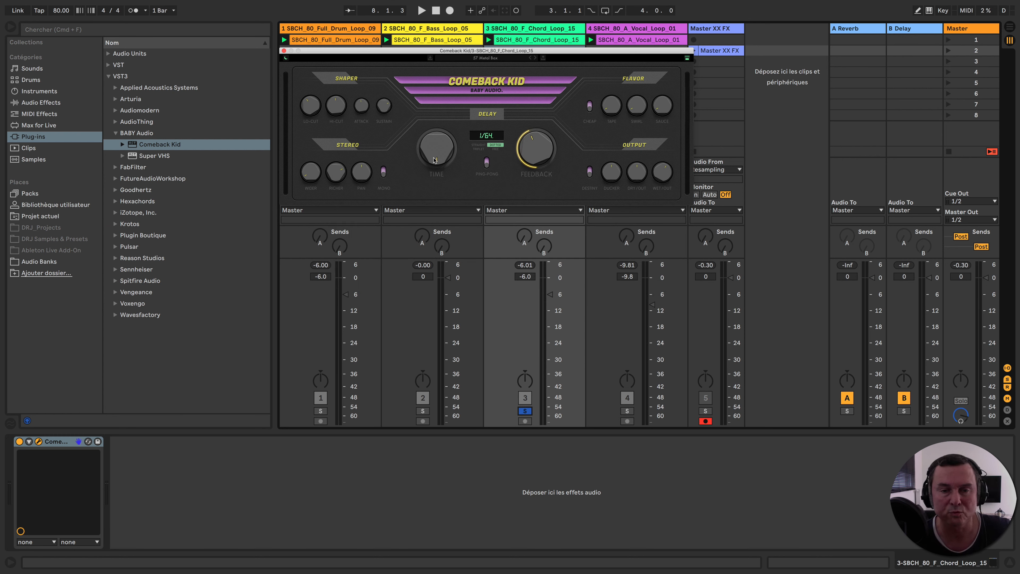
- Replace Comeback Kid on the chord loop track with a fresh instance and enlarge its window
{"action": "left_click_drag", "start_coordinate": [435, 160], "coordinate": [437, 136]}
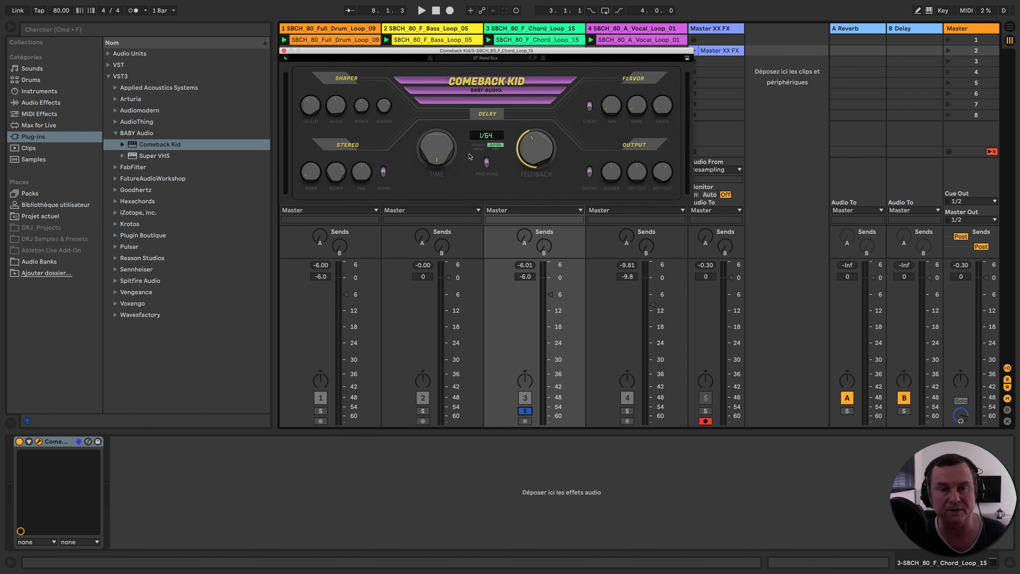
{"action": "left_click", "coordinate": [65, 441]}
{"action": "key", "text": "Delete"}
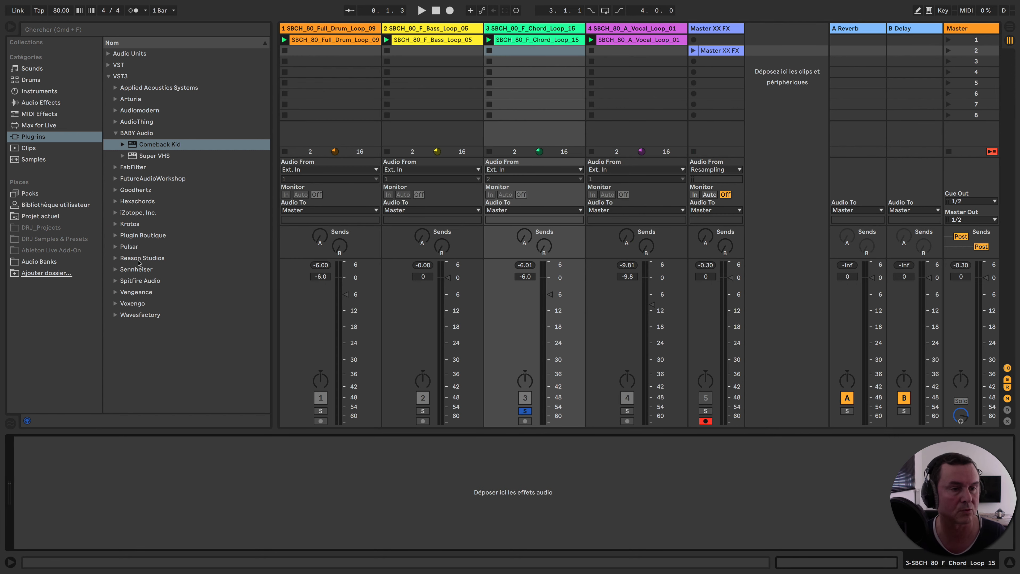
{"action": "left_click_drag", "start_coordinate": [144, 146], "coordinate": [546, 120]}
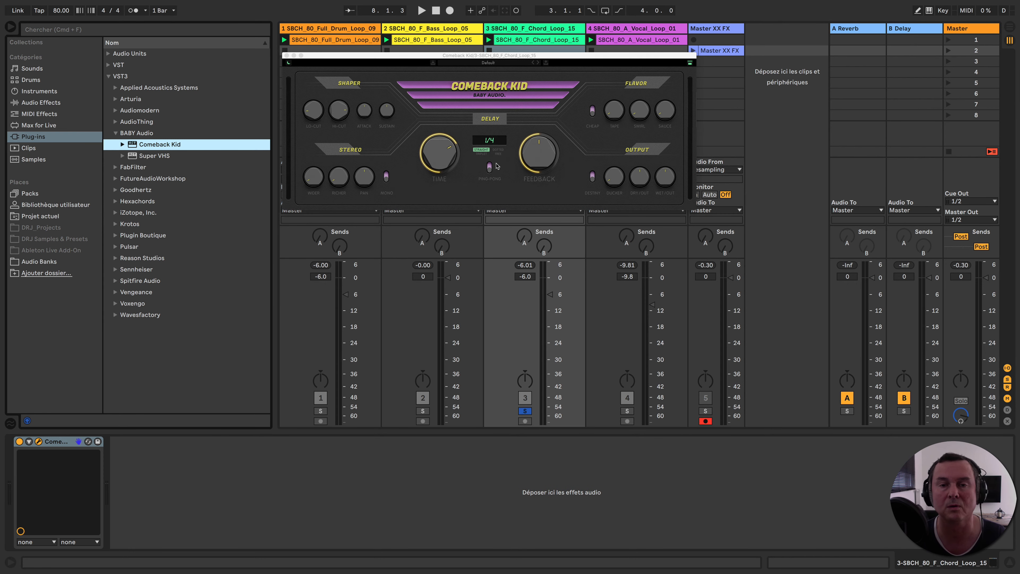
{"action": "left_click", "coordinate": [688, 63]}
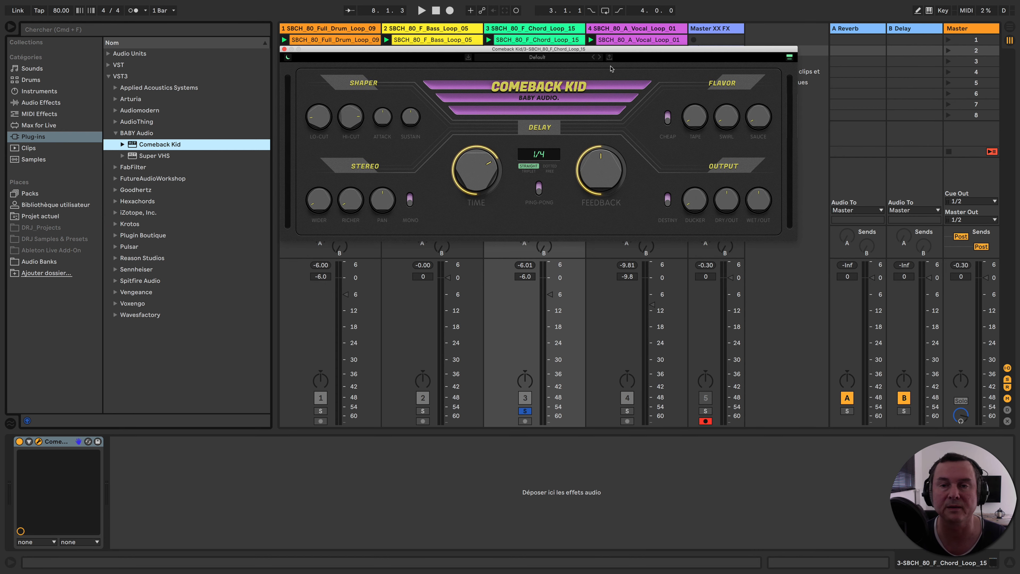
- Save Comeback Kid's current settings as a preset named Default in the Comeback Kid folder
{"action": "left_click", "coordinate": [609, 57]}
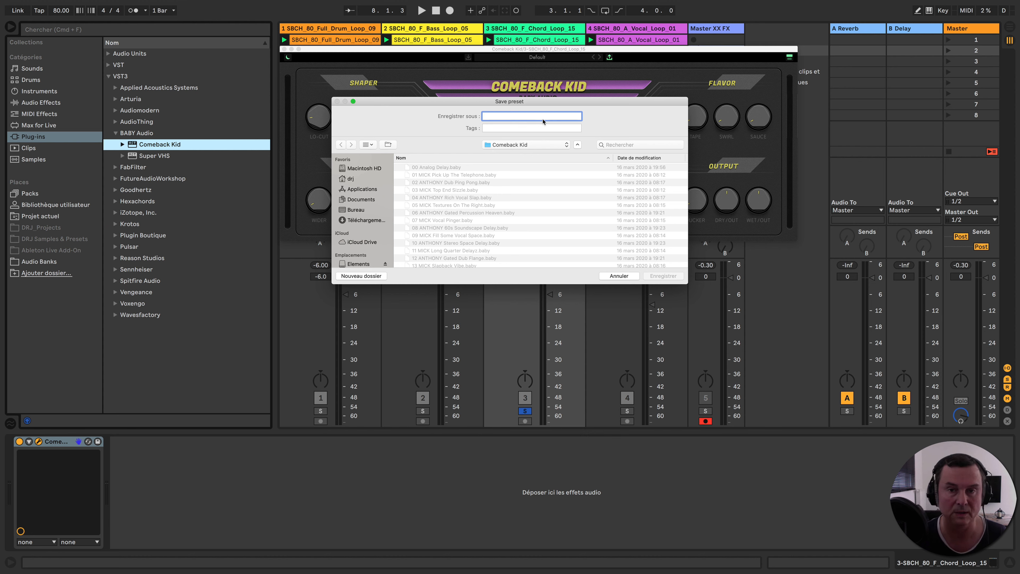
{"action": "type", "text": "Default"}
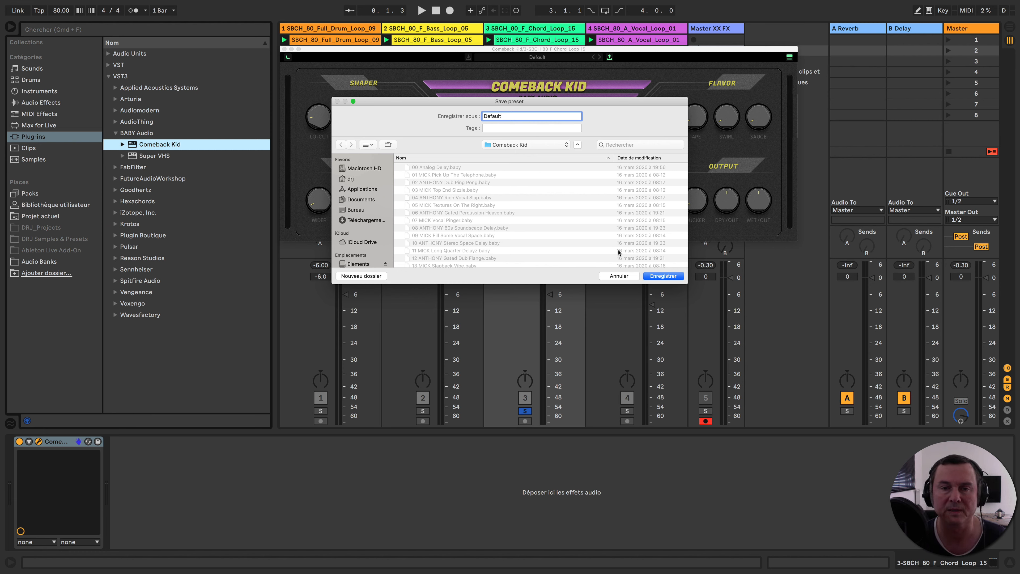
{"action": "left_click", "coordinate": [662, 276]}
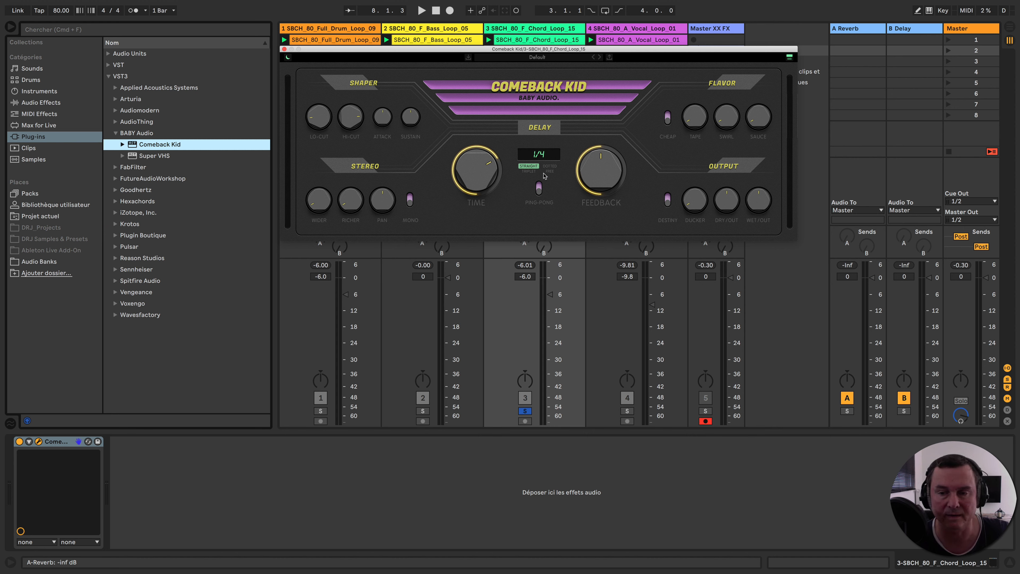
- Toggle Comeback Kid's Mono switch on and back off, and set the delay timing mode to Triplet
{"action": "left_click", "coordinate": [410, 199]}
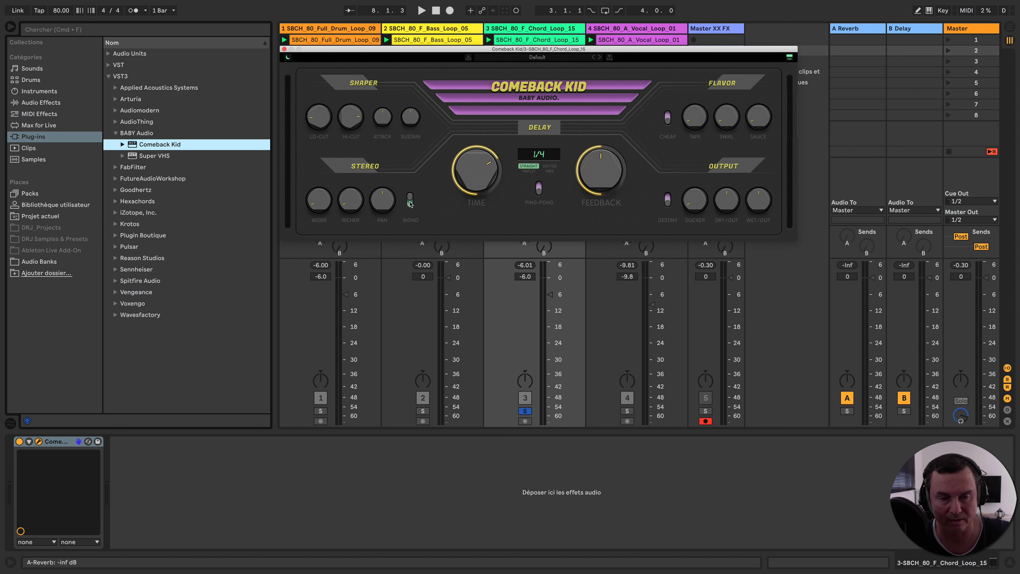
{"action": "left_click", "coordinate": [410, 201]}
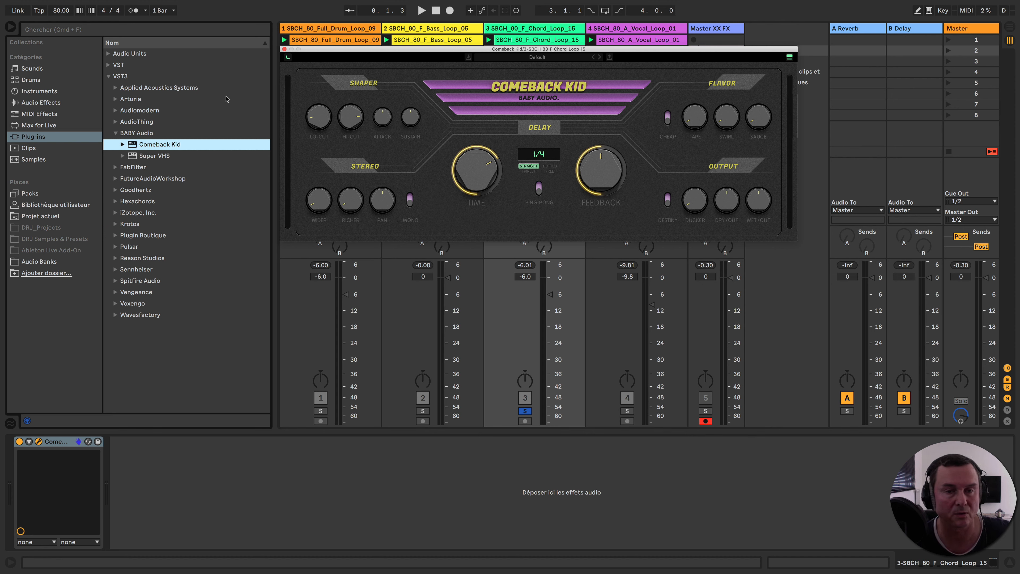
{"action": "left_click", "coordinate": [550, 167]}
{"action": "left_click", "coordinate": [537, 172]}
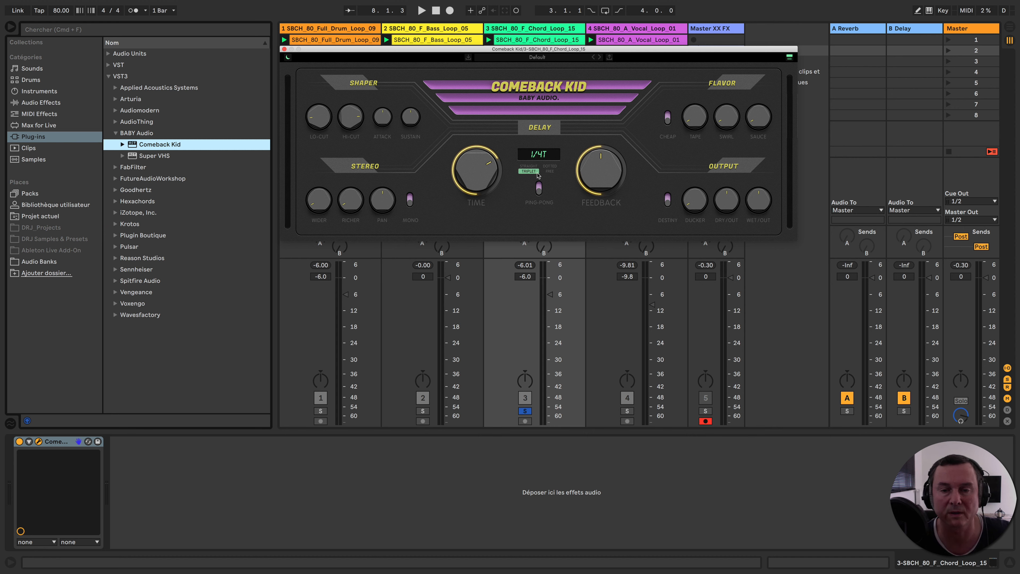
- Switch the delay timing mode to Free, sweep Time up to 2500 ms and reset it to its default of 250 ms
{"action": "left_click", "coordinate": [550, 172]}
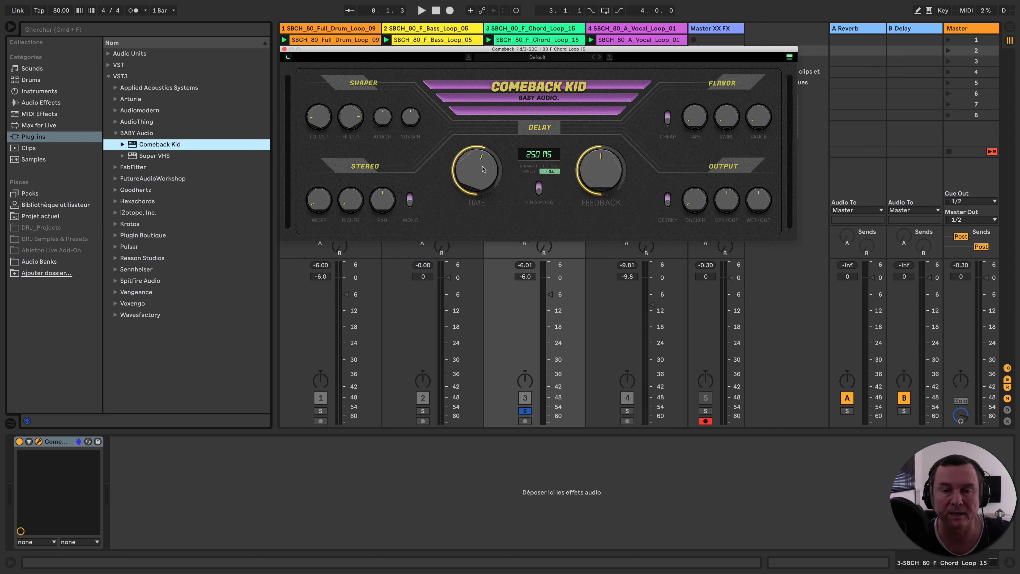
{"action": "left_click_drag", "start_coordinate": [483, 169], "coordinate": [472, 95]}
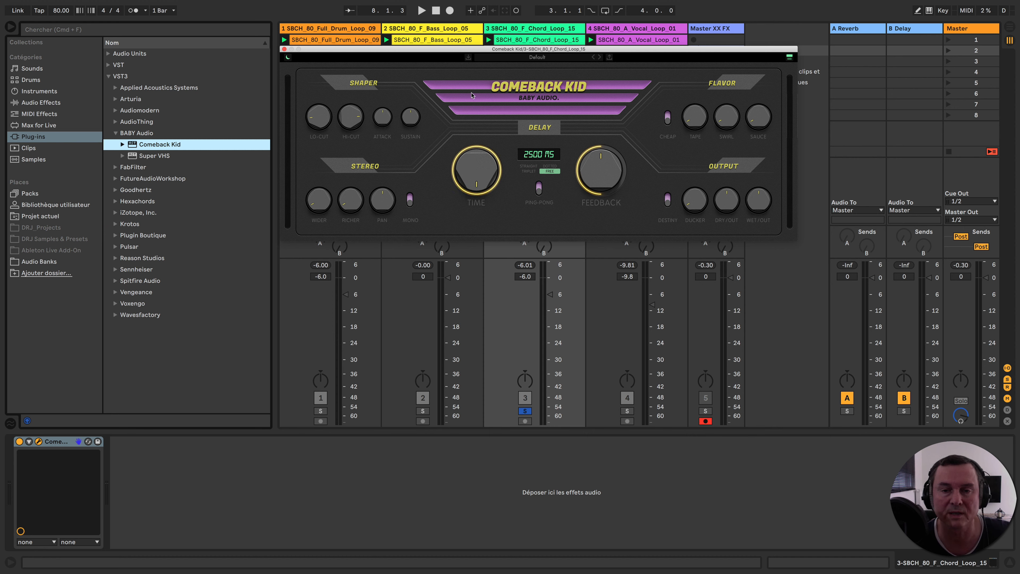
{"action": "double_click", "coordinate": [483, 171]}
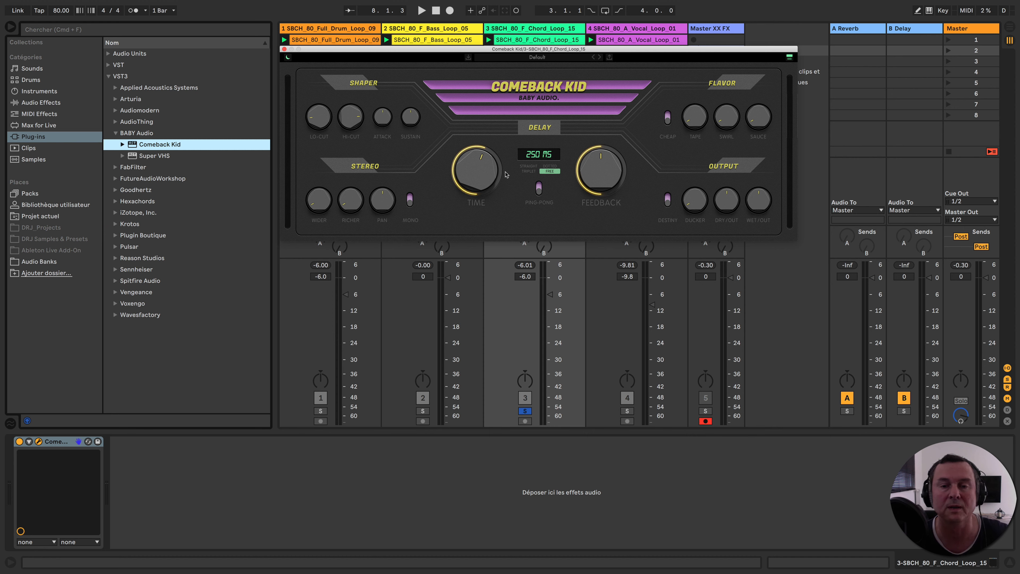
- Set the delay timing mode to Straight and reset the Feedback knob to its default
{"action": "left_click", "coordinate": [528, 166]}
{"action": "mouse_move", "coordinate": [602, 170]}
{"action": "left_mouse_down"}
{"action": "mouse_move", "coordinate": [600, 217]}
{"action": "mouse_move", "coordinate": [593, 136]}
{"action": "mouse_move", "coordinate": [599, 173]}
{"action": "left_mouse_up"}
{"action": "double_click", "coordinate": [599, 173]}
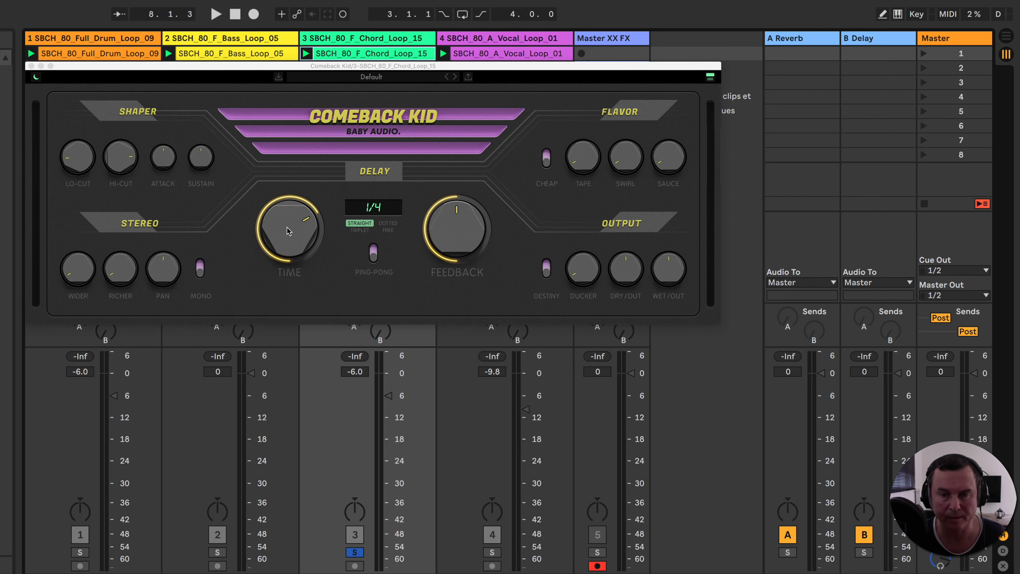
- Play the chord loop and audition delay times of 1/2 and 1/8, with Feedback lowered near its minimum
{"action": "key", "text": "space"}
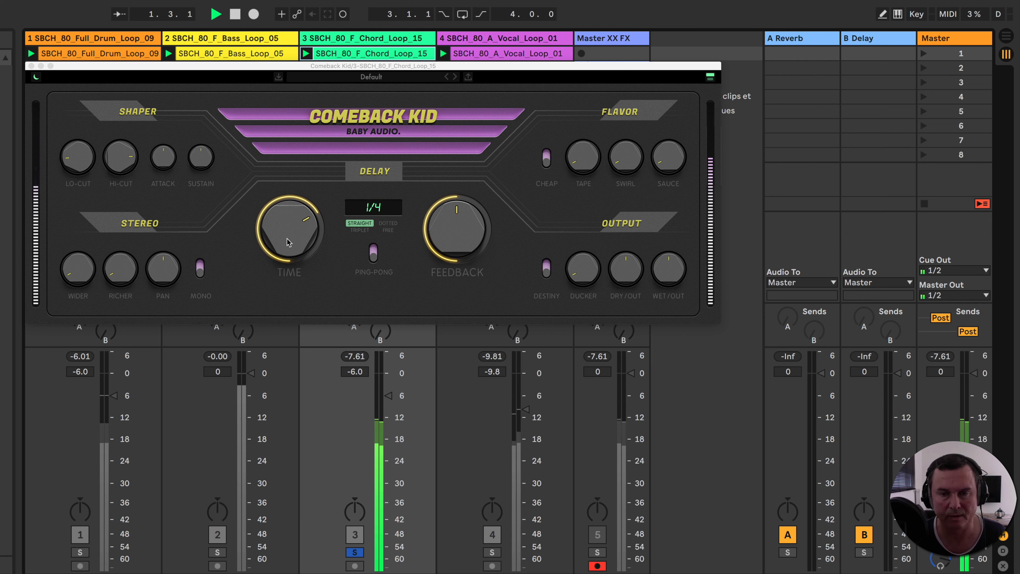
{"action": "left_click_drag", "start_coordinate": [288, 242], "coordinate": [294, 216]}
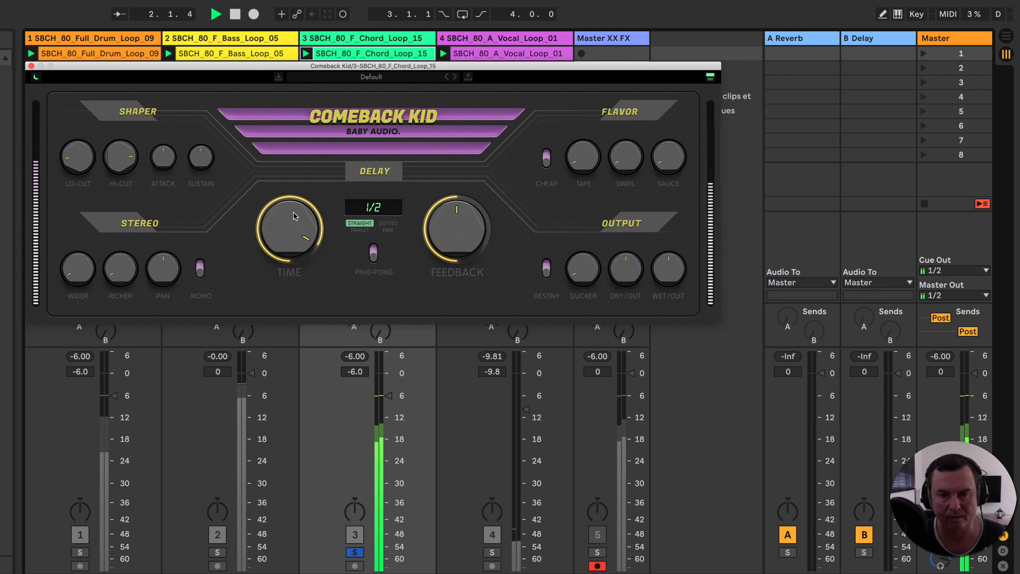
{"action": "key", "text": "space"}
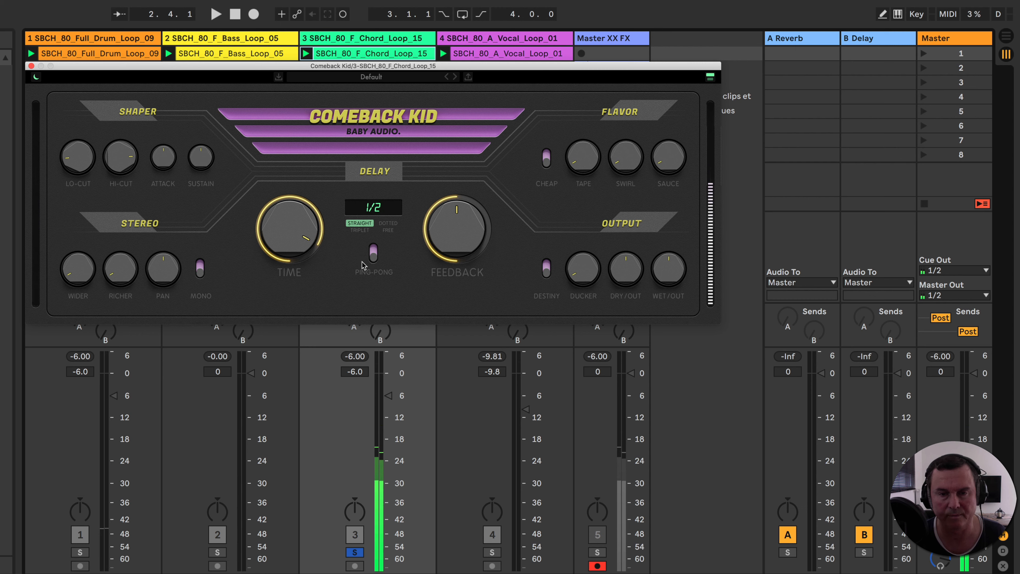
{"action": "key", "text": "space"}
{"action": "left_click_drag", "start_coordinate": [456, 228], "coordinate": [452, 283]}
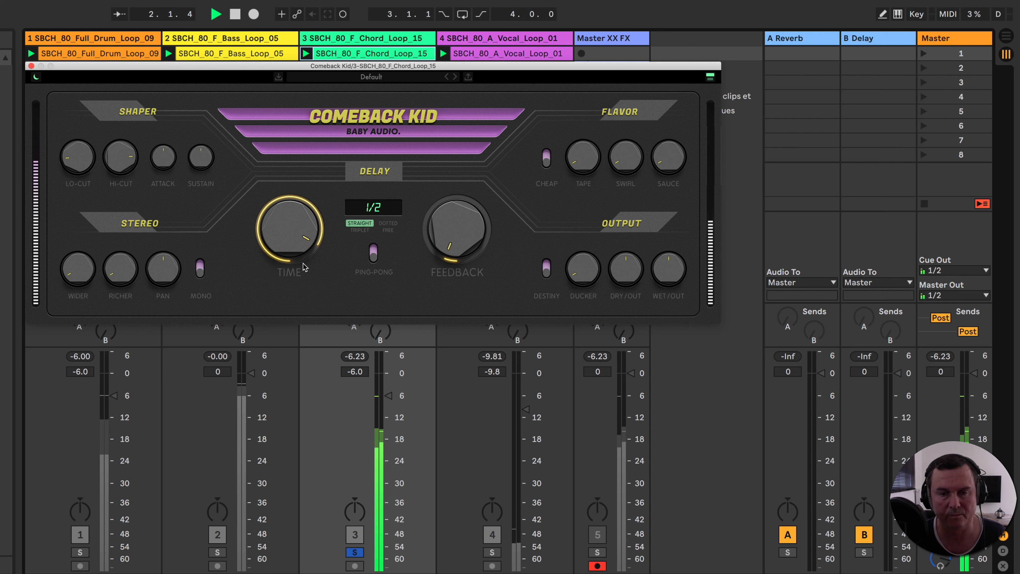
{"action": "mouse_move", "coordinate": [306, 282]}
{"action": "left_mouse_down"}
{"action": "mouse_move", "coordinate": [297, 265]}
{"action": "mouse_move", "coordinate": [298, 276]}
{"action": "left_mouse_up"}
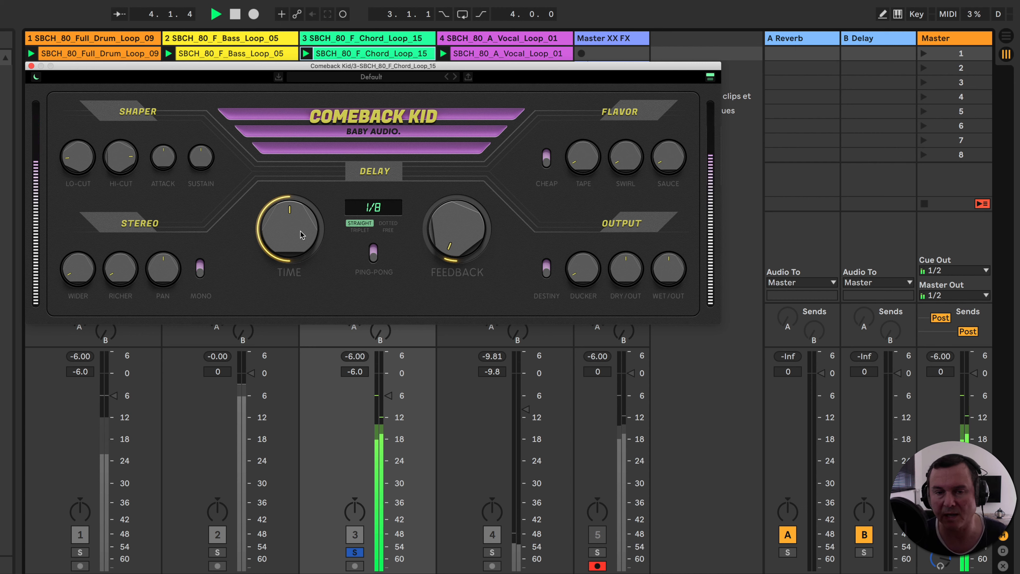
- Raise Feedback to its midpoint and set the delay Time to 1/4 while the loop plays
{"action": "mouse_move", "coordinate": [451, 241]}
{"action": "left_mouse_down"}
{"action": "mouse_move", "coordinate": [441, 195]}
{"action": "mouse_move", "coordinate": [446, 225]}
{"action": "left_mouse_up"}
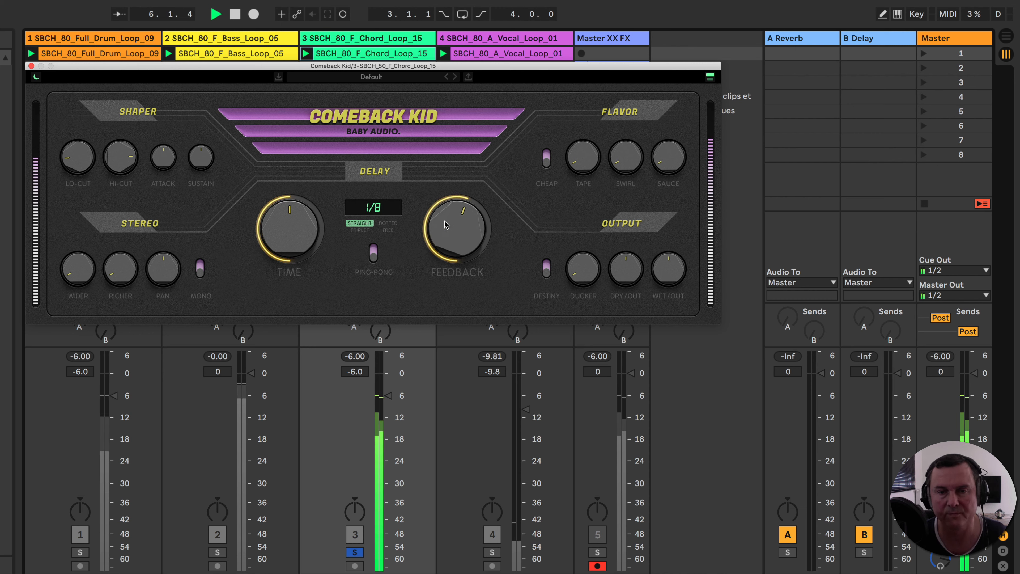
{"action": "left_click_drag", "start_coordinate": [299, 217], "coordinate": [299, 209]}
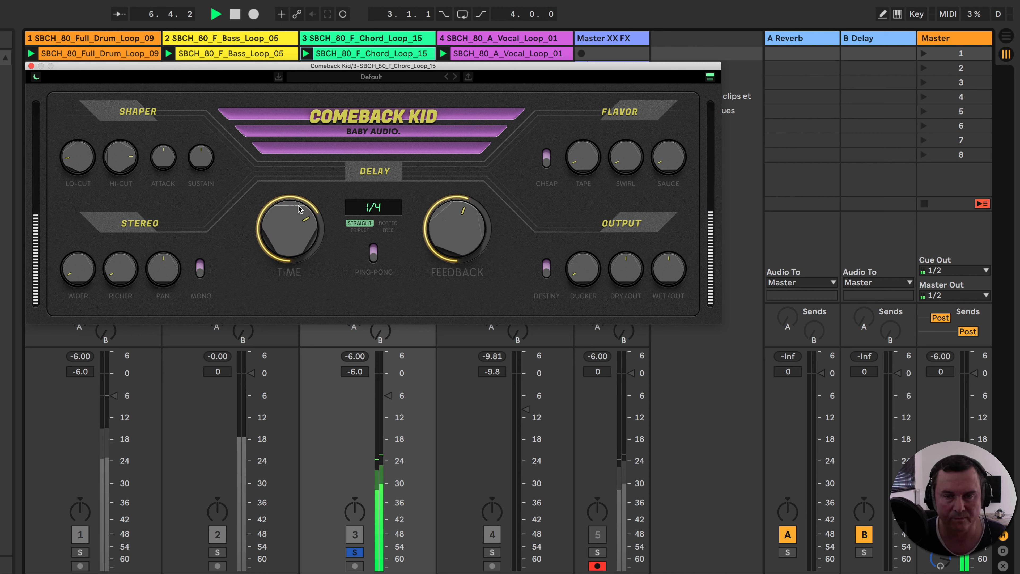
{"action": "left_click_drag", "start_coordinate": [457, 225], "coordinate": [457, 234]}
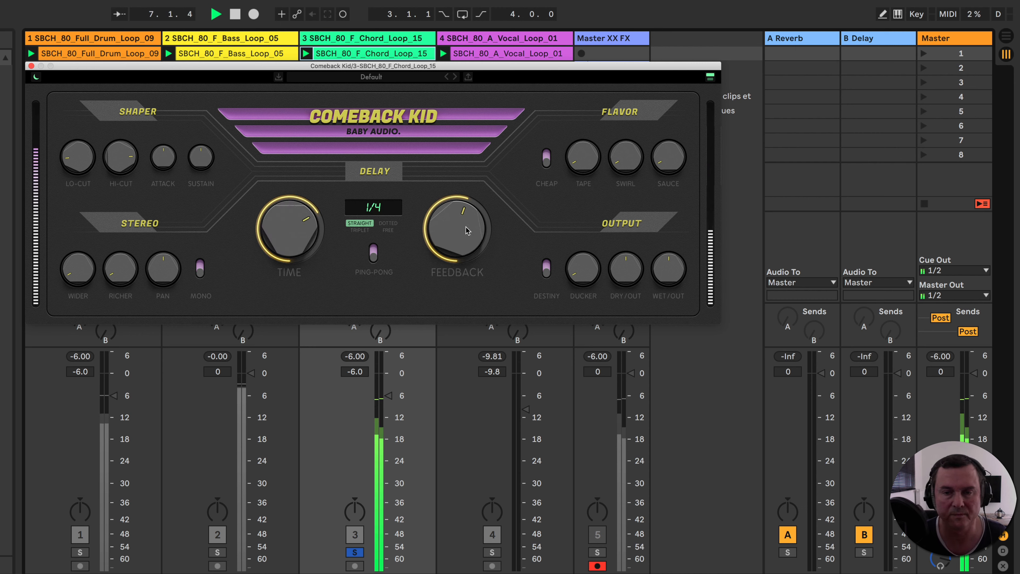
- Switch the delay's Ping-Pong mode on and back off during playback
{"action": "left_click", "coordinate": [373, 253]}
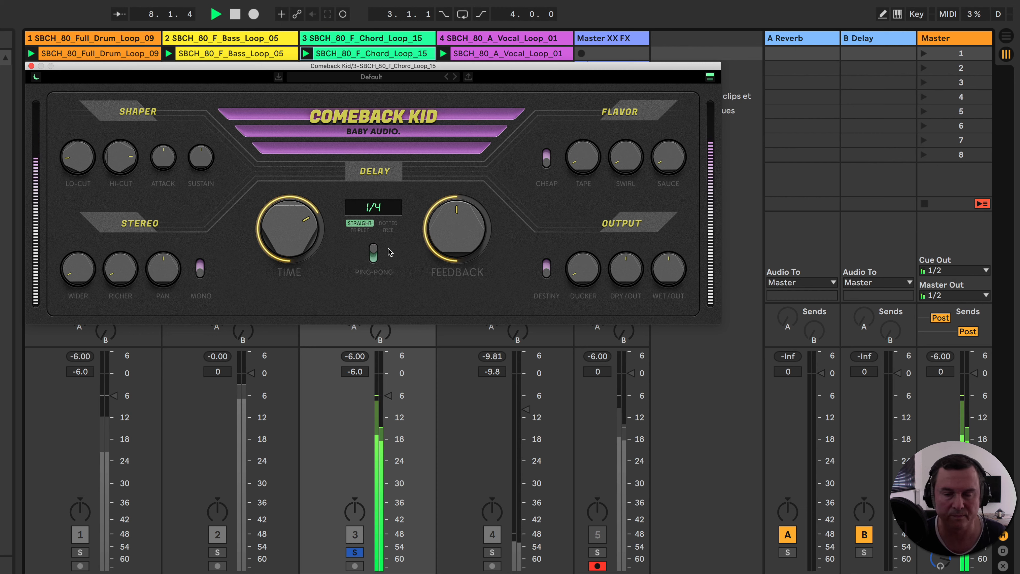
{"action": "left_click", "coordinate": [373, 252]}
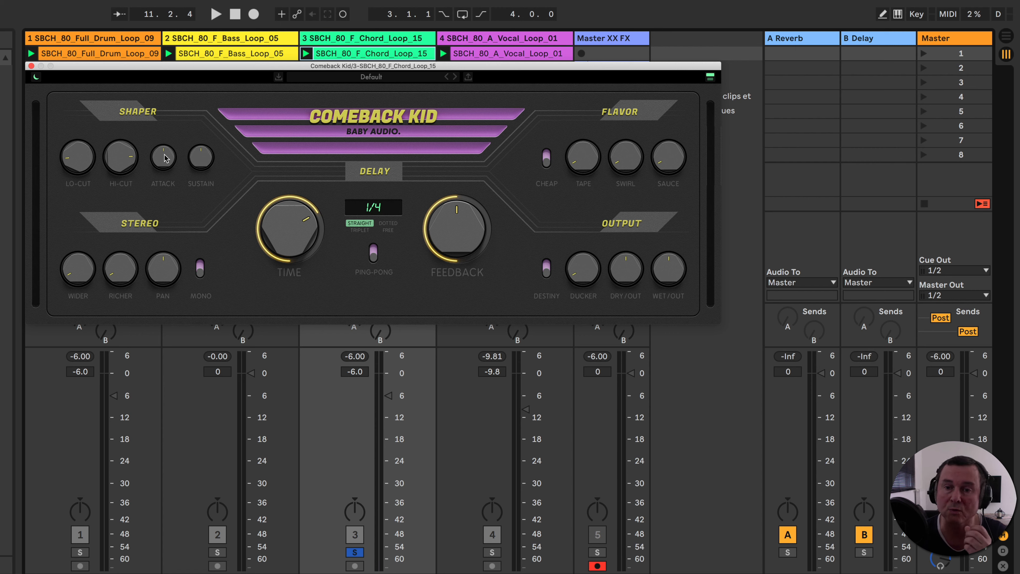
- Shape the delay during playback by raising Lo-Cut, lowering Hi-Cut and Sustain, and adjusting Attack in the Shaper section
{"action": "key", "text": "space"}
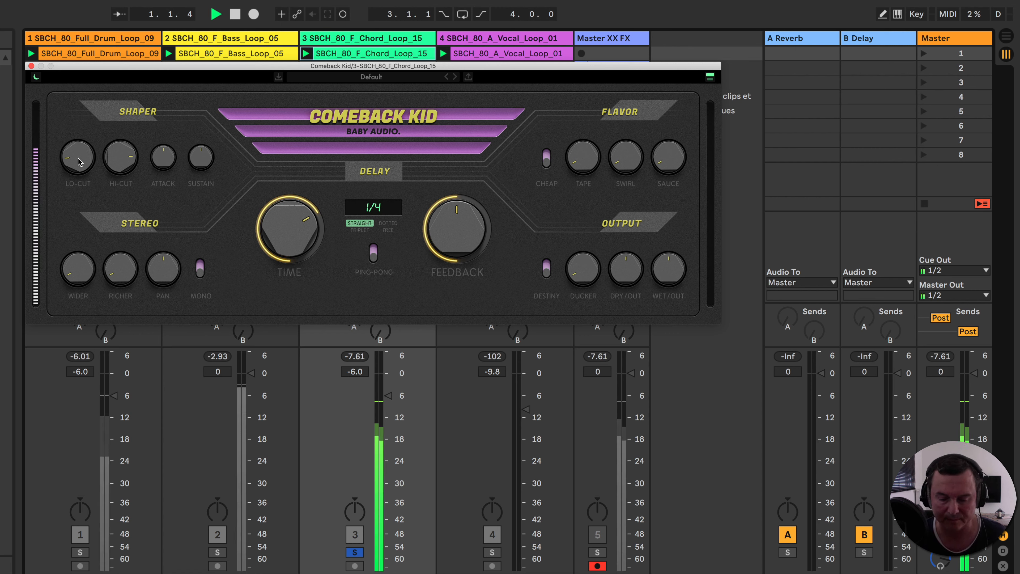
{"action": "left_click_drag", "start_coordinate": [79, 147], "coordinate": [75, 130]}
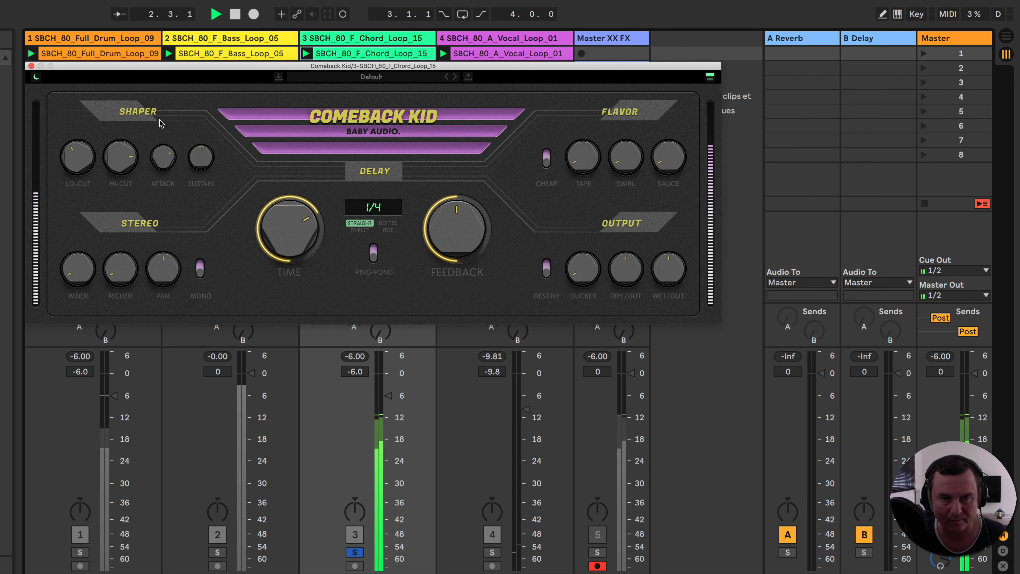
{"action": "left_click_drag", "start_coordinate": [163, 154], "coordinate": [207, 232]}
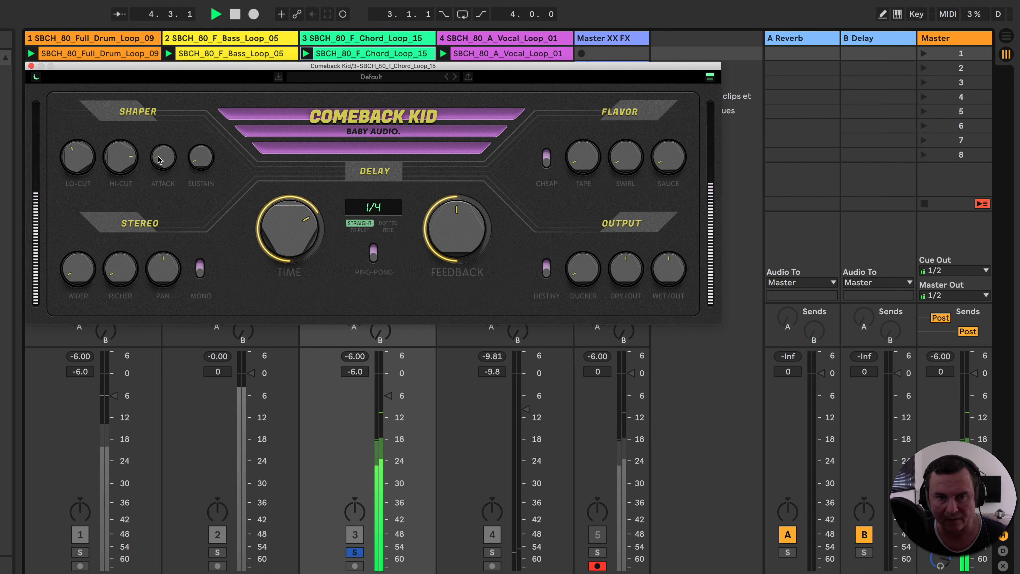
{"action": "left_click_drag", "start_coordinate": [162, 168], "coordinate": [164, 100]}
{"action": "left_click_drag", "start_coordinate": [122, 158], "coordinate": [130, 209]}
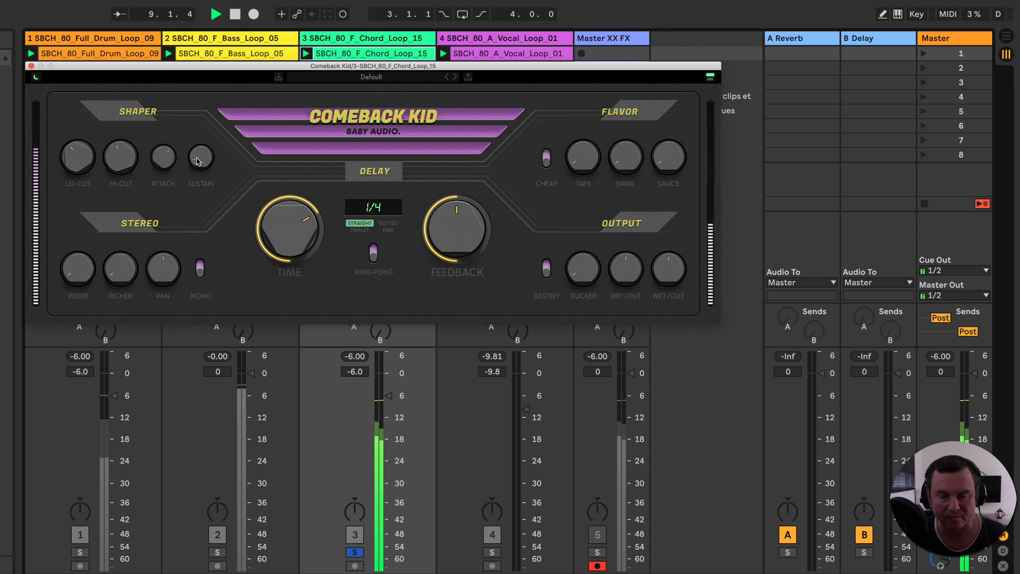
{"action": "key", "text": "space"}
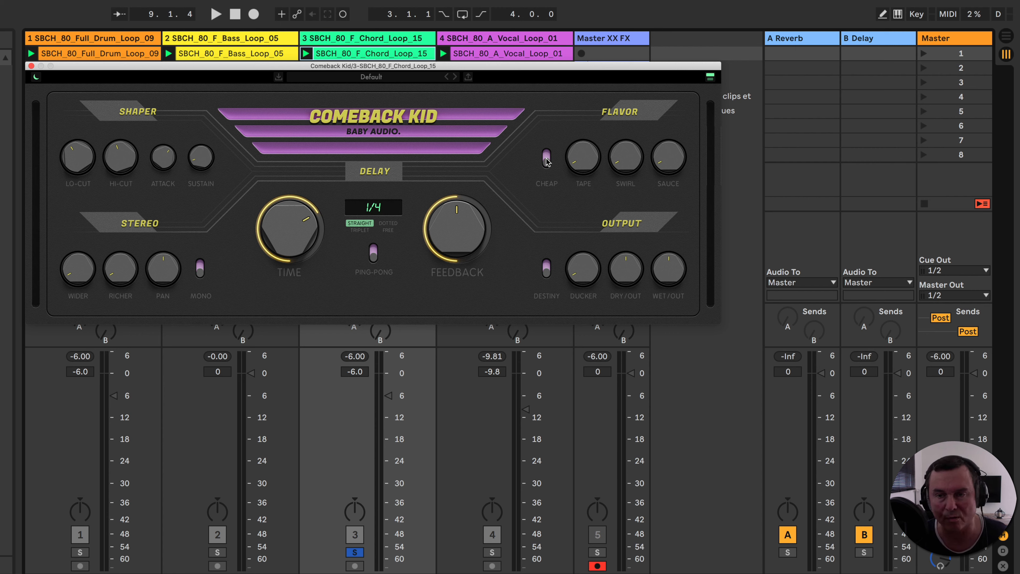
- Compare the chord loop with the Flavor section's Cheap switch off and on, and leave it on
{"action": "key", "text": "space"}
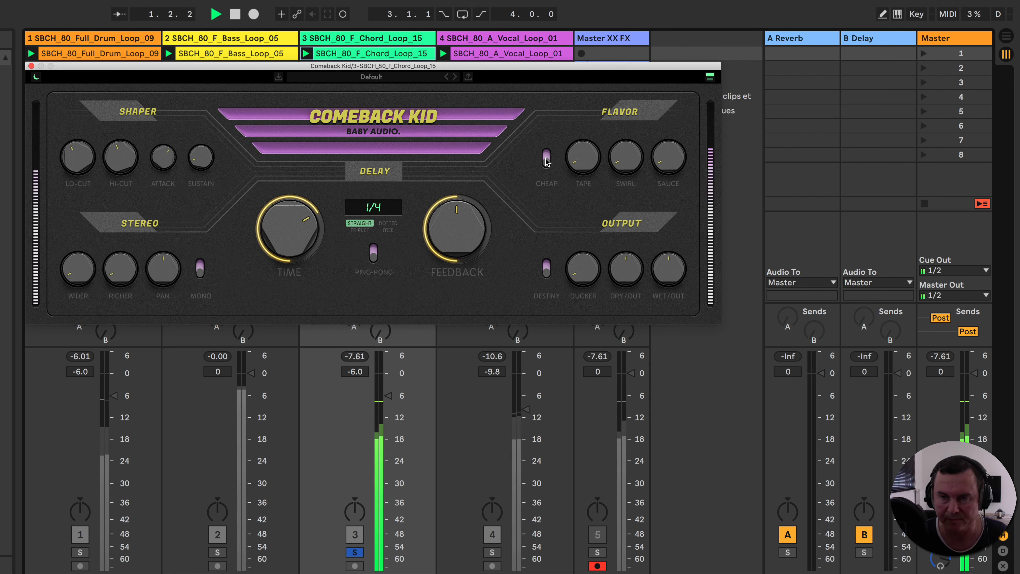
{"action": "key", "text": "space"}
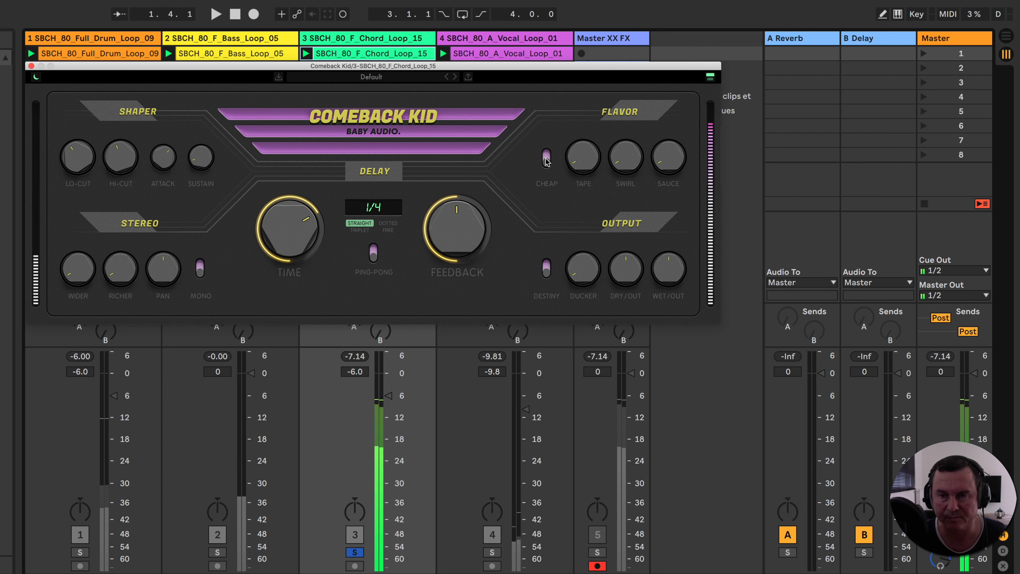
{"action": "key", "text": "space"}
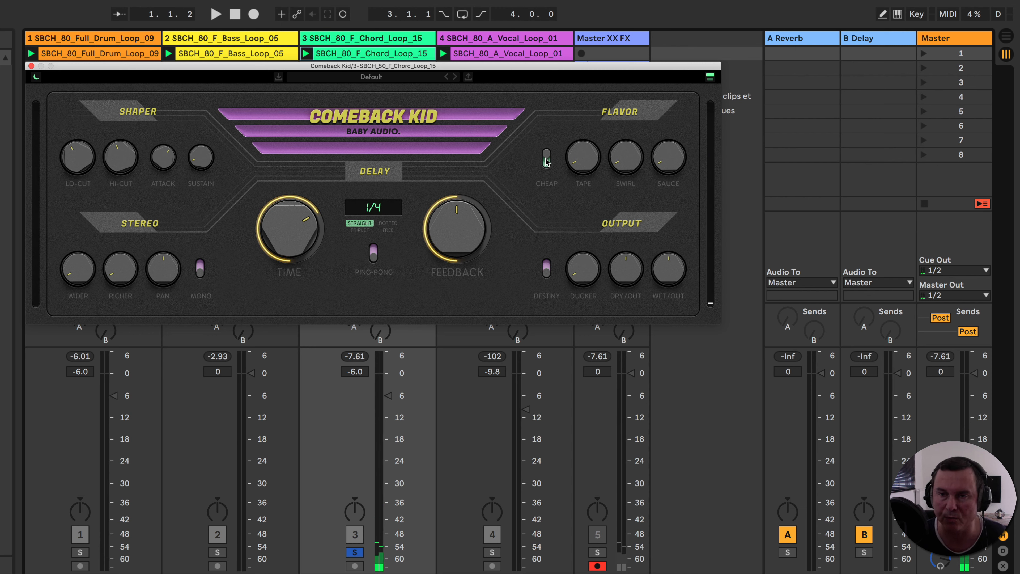
{"action": "key", "text": "space"}
{"action": "key", "text": "space"}
{"action": "left_click", "coordinate": [547, 163]}
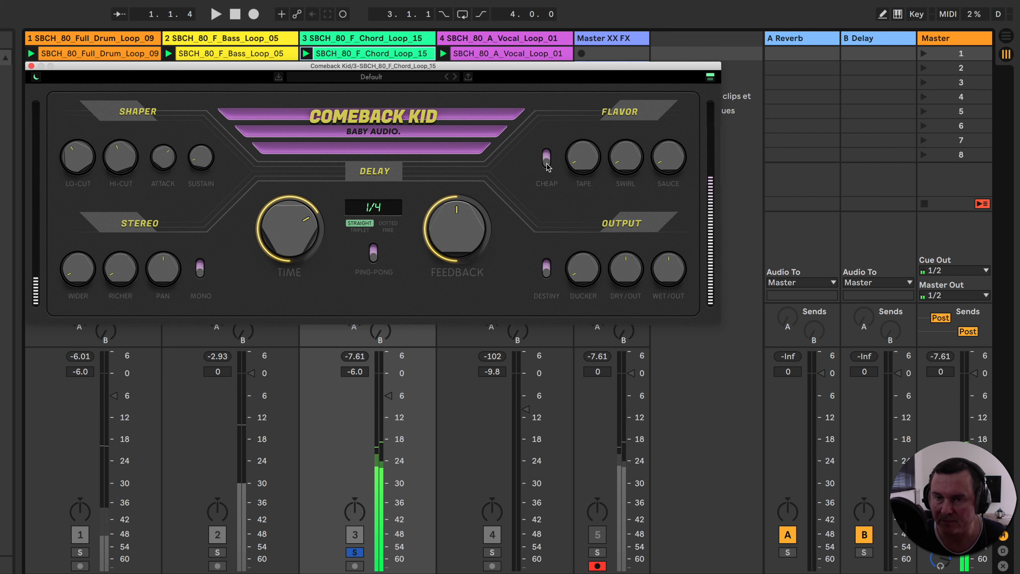
{"action": "left_click", "coordinate": [547, 158]}
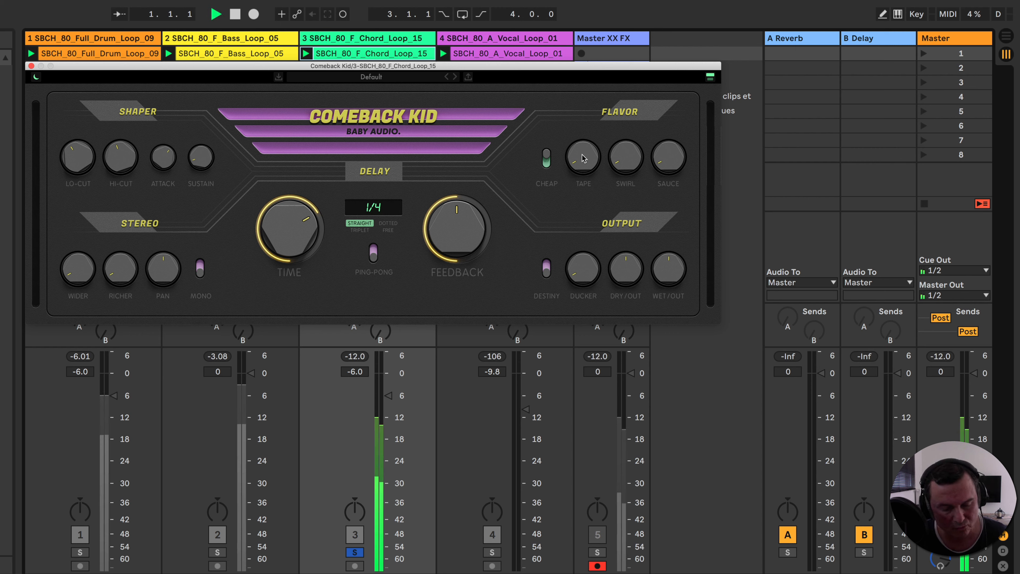
- Raise the Tape knob to roughly a third of its range and replay the chord loop
{"action": "mouse_move", "coordinate": [582, 155]}
{"action": "left_mouse_down"}
{"action": "mouse_move", "coordinate": [582, 94]}
{"action": "mouse_move", "coordinate": [580, 155]}
{"action": "left_mouse_up"}
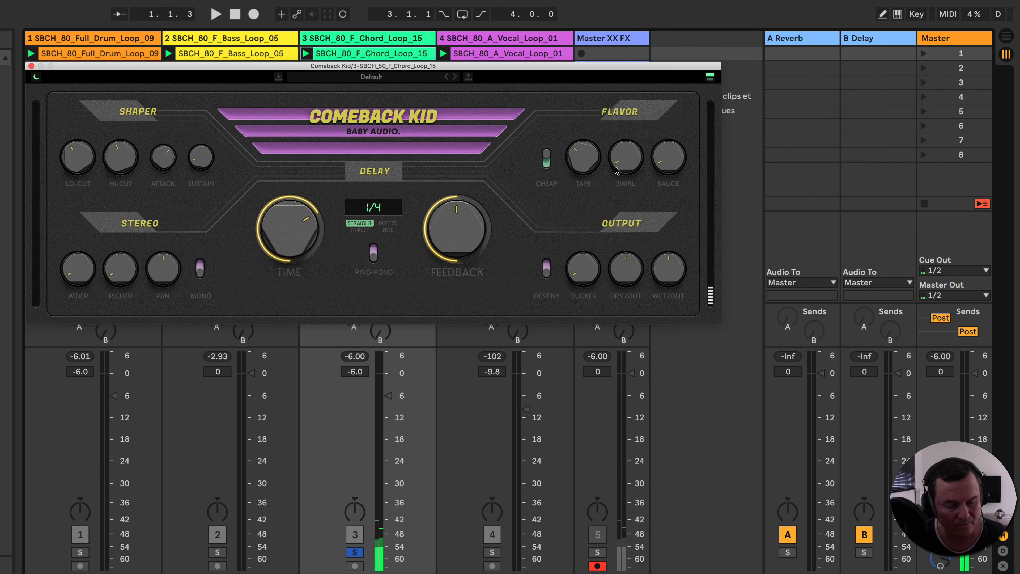
{"action": "key", "text": "space"}
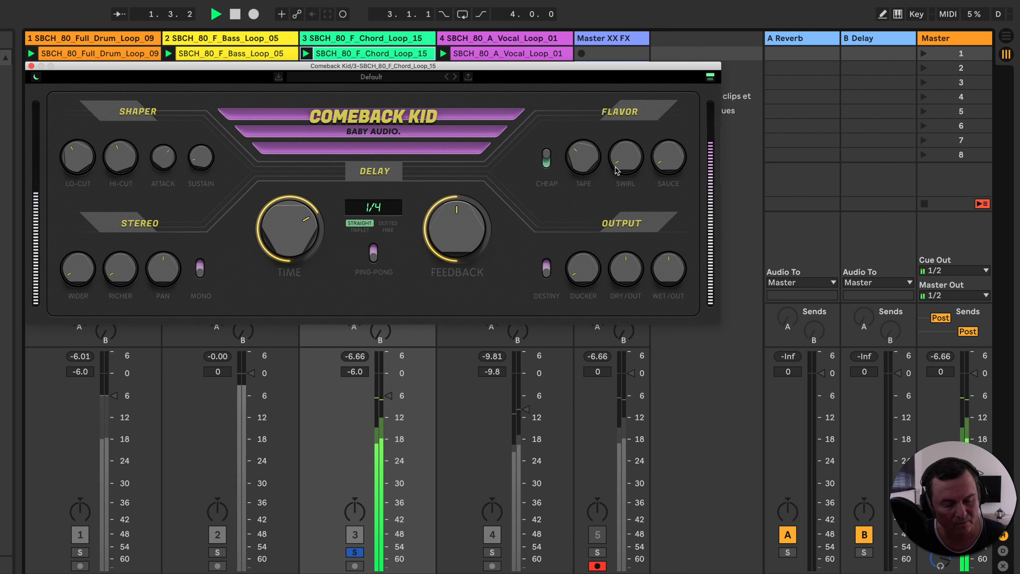
{"action": "key", "text": "space"}
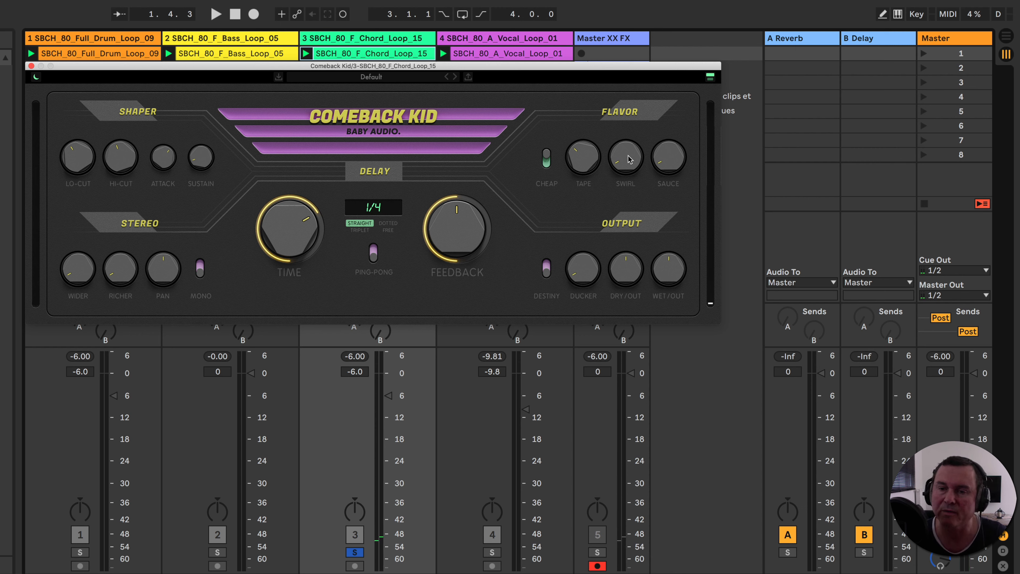
- Sweep the Swirl knob up and return it to its minimum while the chord loop plays
{"action": "key", "text": "space"}
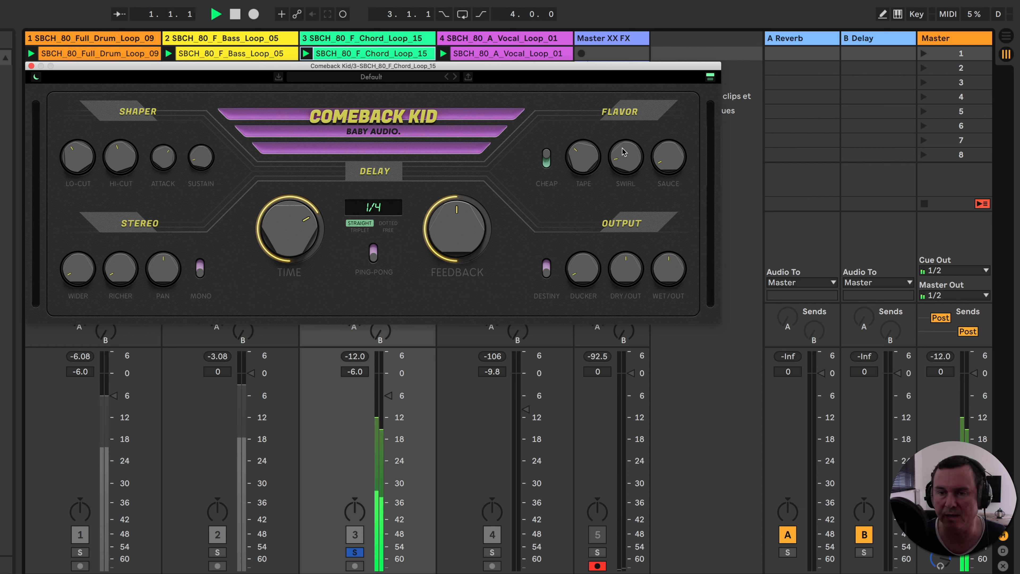
{"action": "left_click_drag", "start_coordinate": [625, 156], "coordinate": [623, 127]}
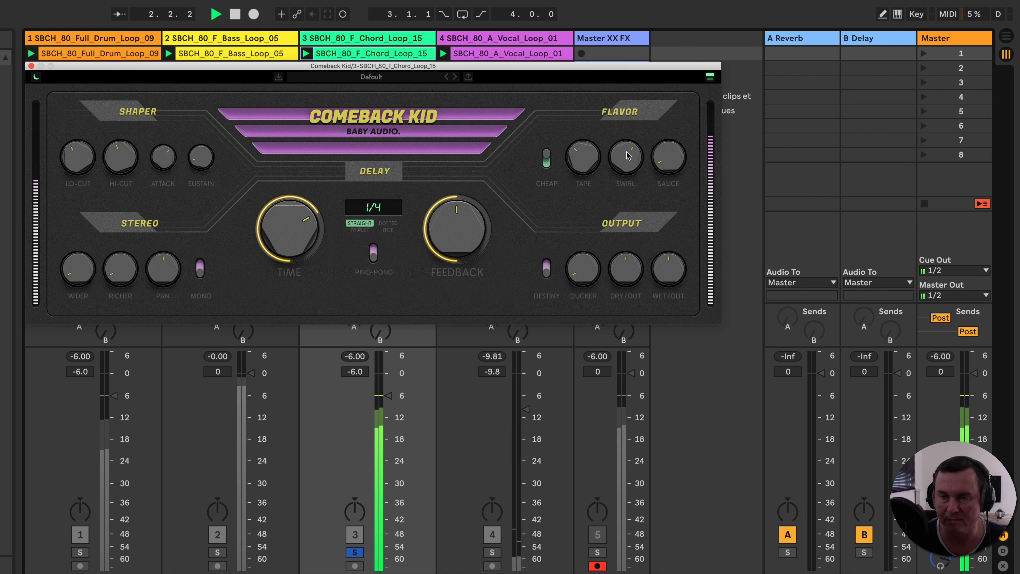
{"action": "left_click_drag", "start_coordinate": [628, 154], "coordinate": [629, 192]}
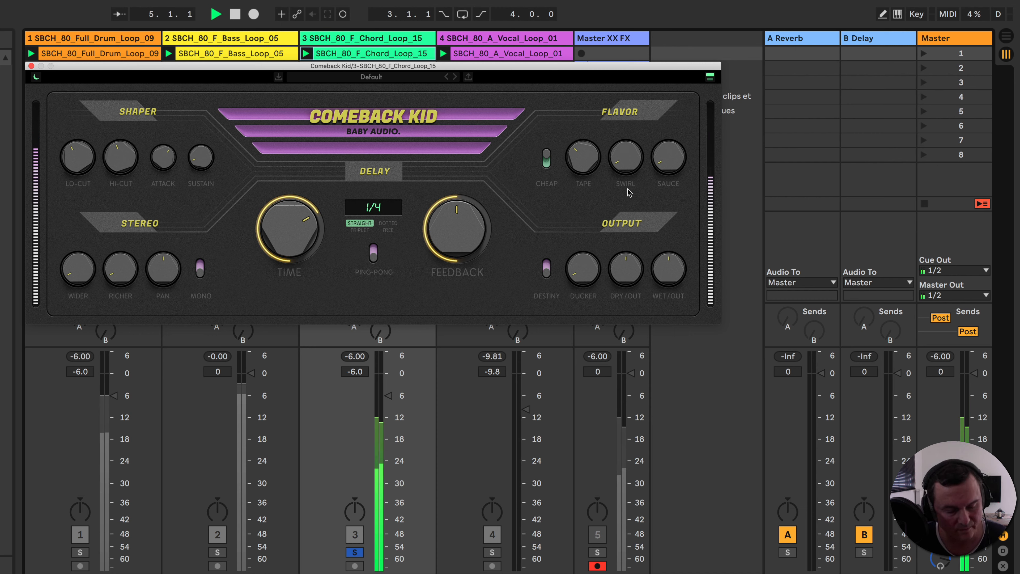
{"action": "key", "text": "space"}
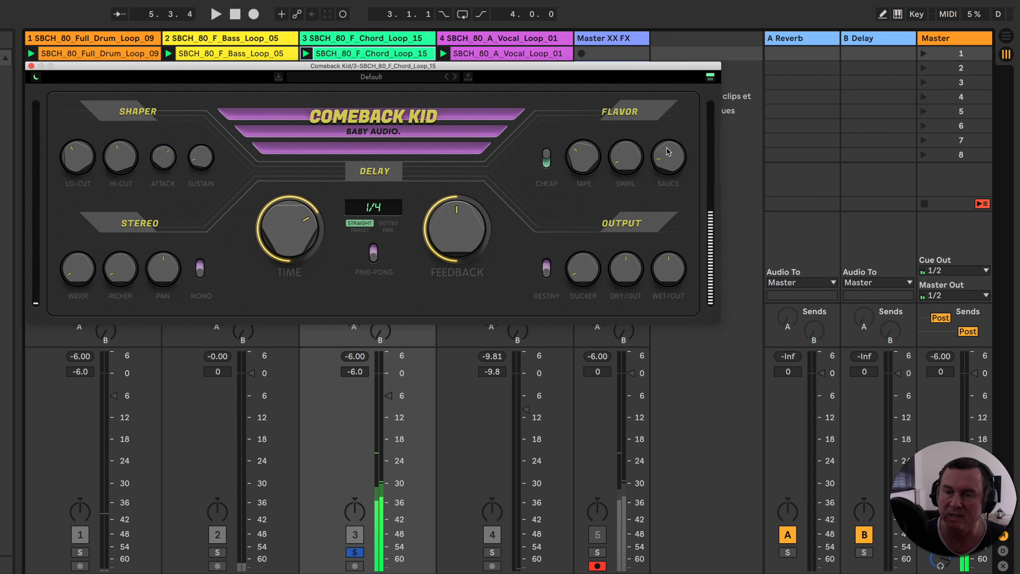
- Audition the Sauce knob near its maximum on the playing chord loop and return it to its minimum
{"action": "left_click_drag", "start_coordinate": [664, 158], "coordinate": [667, 111]}
{"action": "key", "text": "space"}
{"action": "left_click_drag", "start_coordinate": [671, 160], "coordinate": [671, 149]}
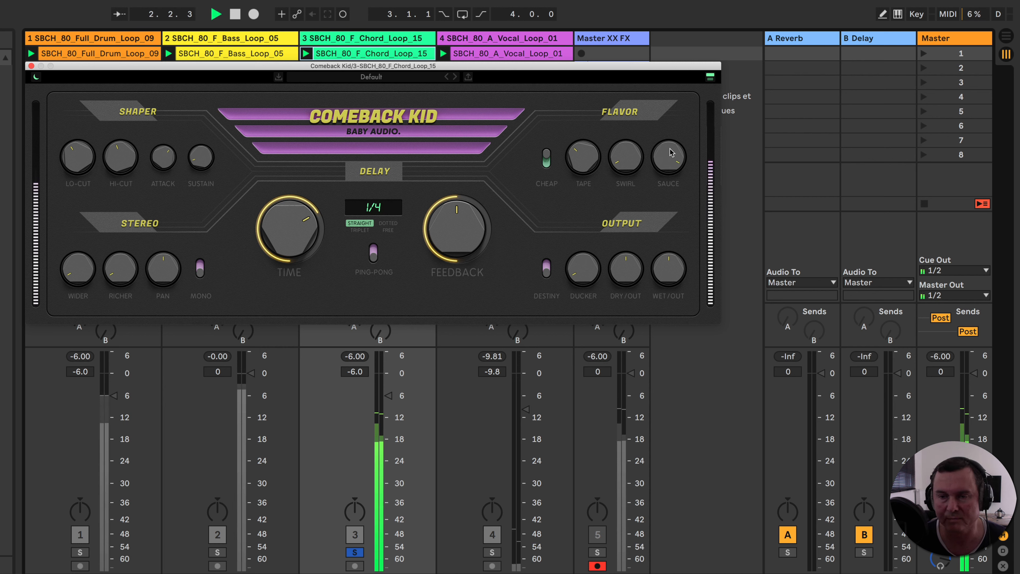
{"action": "key", "text": "space"}
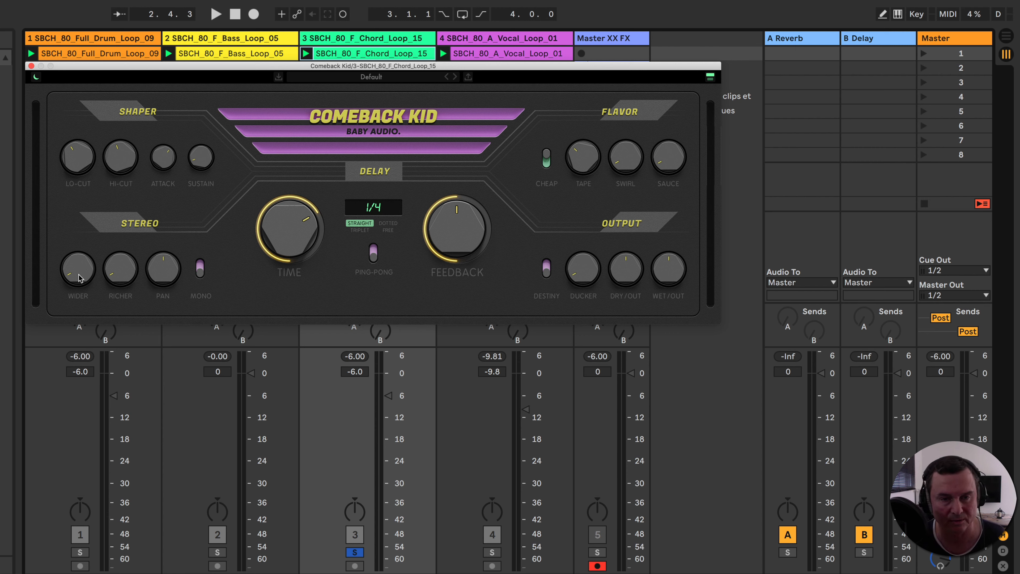
- Play the chord loop and raise the Wider knob in the Stereo section to near its maximum
{"action": "key", "text": "space"}
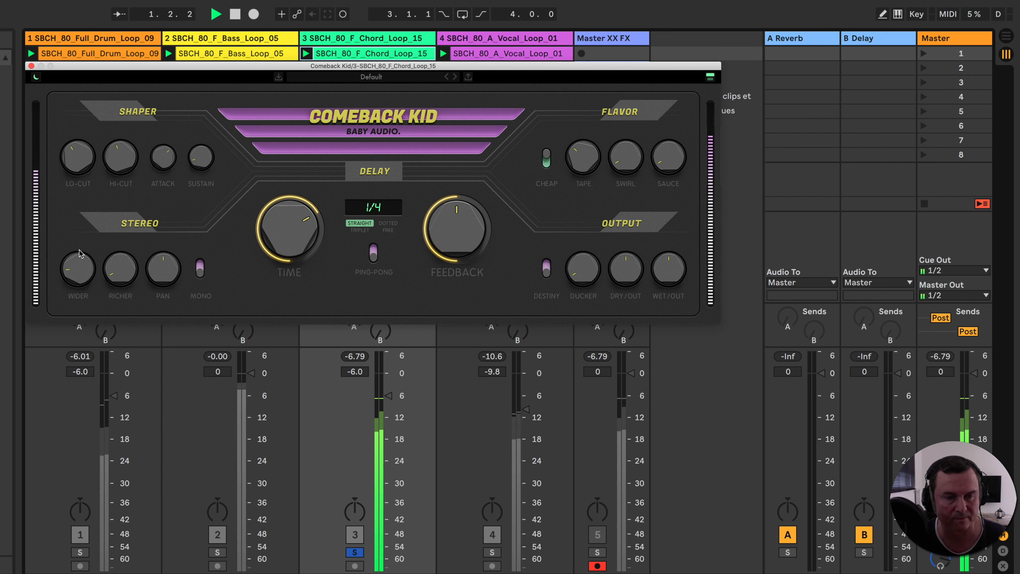
{"action": "mouse_move", "coordinate": [80, 277]}
{"action": "left_mouse_down"}
{"action": "mouse_move", "coordinate": [82, 186]}
{"action": "mouse_move", "coordinate": [82, 263]}
{"action": "left_mouse_up"}
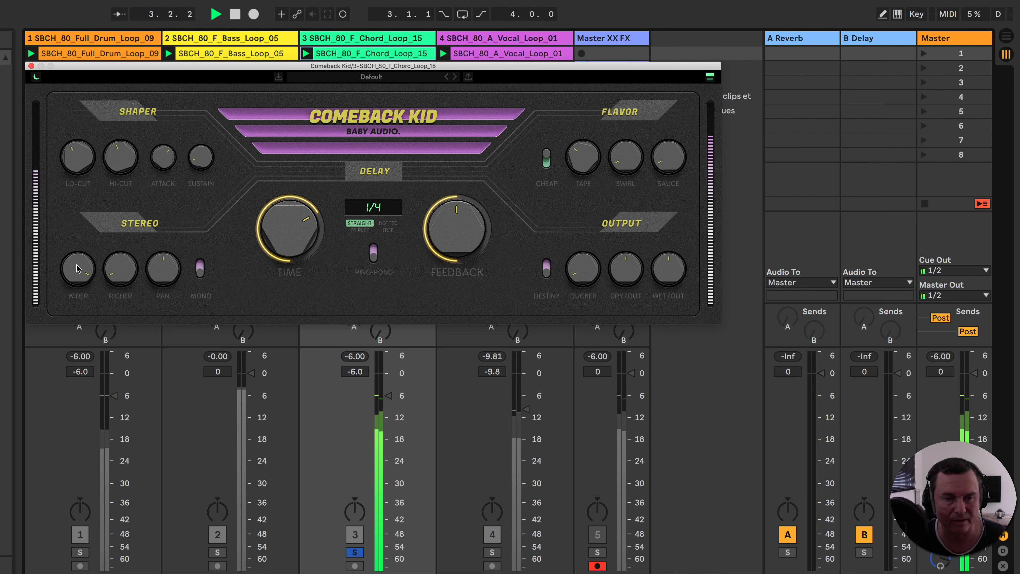
- Finish auditioning the Wider knob and return it to its minimum, and sweep the Richer knob up and back down on the chord loop
{"action": "left_click_drag", "start_coordinate": [77, 264], "coordinate": [74, 221]}
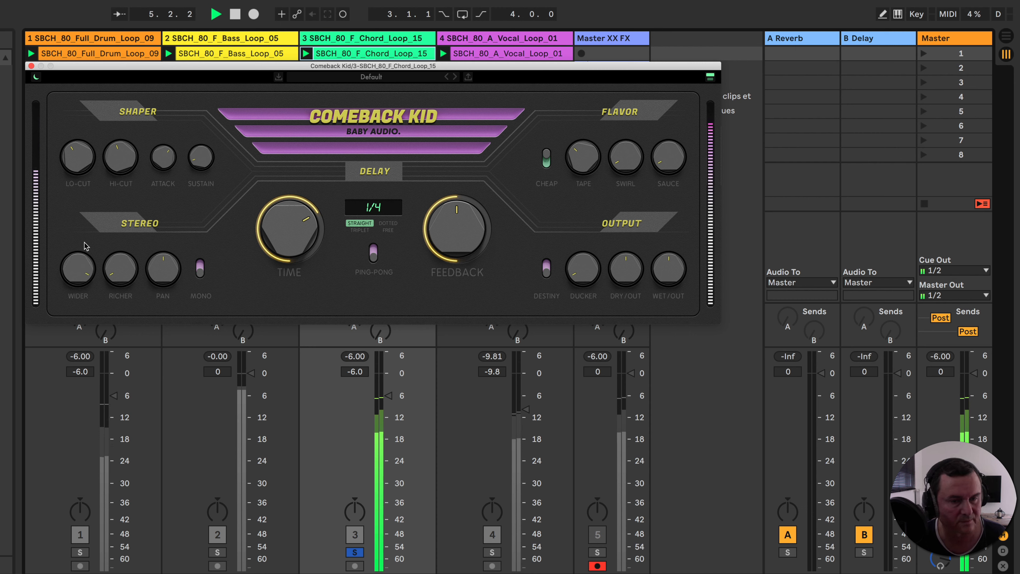
{"action": "key", "text": "space"}
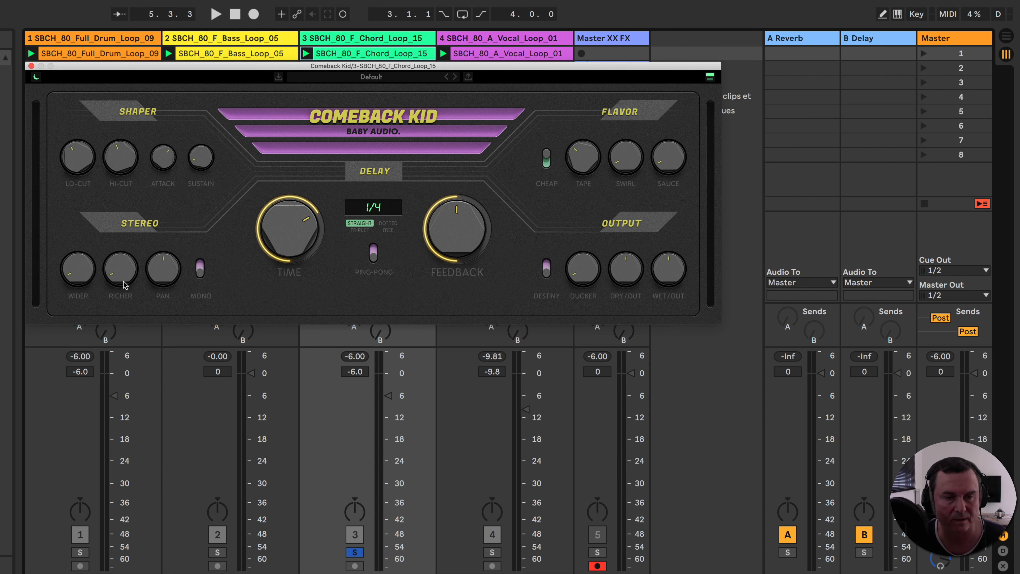
{"action": "key", "text": "space"}
{"action": "mouse_move", "coordinate": [124, 284]}
{"action": "left_mouse_down"}
{"action": "mouse_move", "coordinate": [116, 230]}
{"action": "mouse_move", "coordinate": [121, 275]}
{"action": "left_mouse_up"}
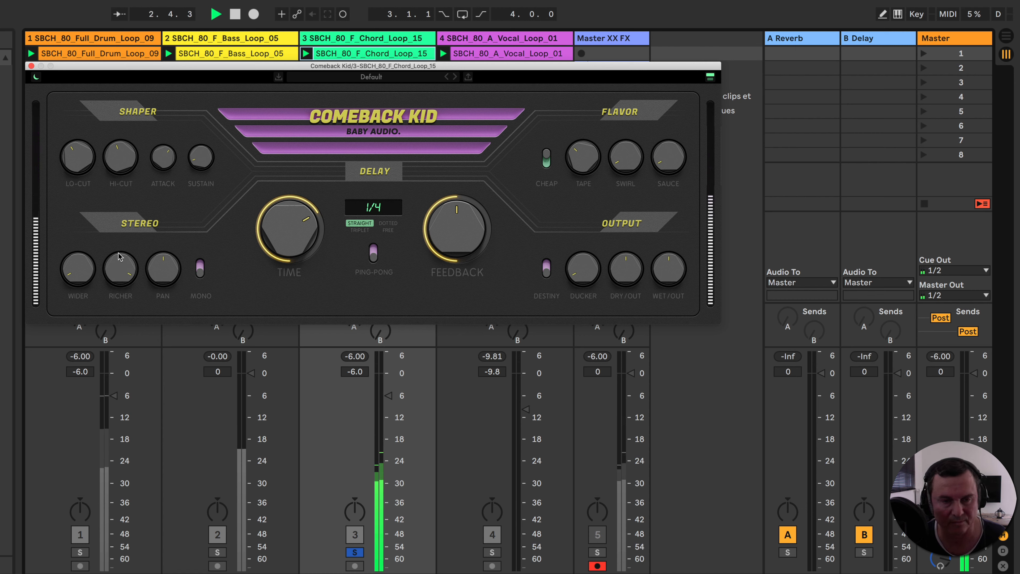
{"action": "left_click_drag", "start_coordinate": [122, 268], "coordinate": [127, 345]}
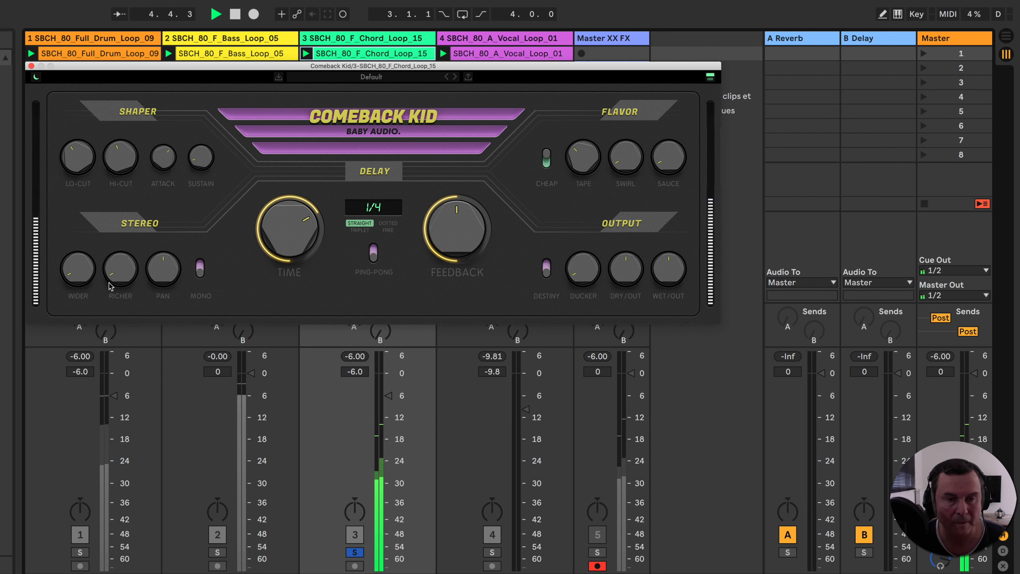
- Raise the Richer knob to roughly three quarters and the Wider knob to near its maximum on the chord loop
{"action": "left_click_drag", "start_coordinate": [118, 282], "coordinate": [117, 239]}
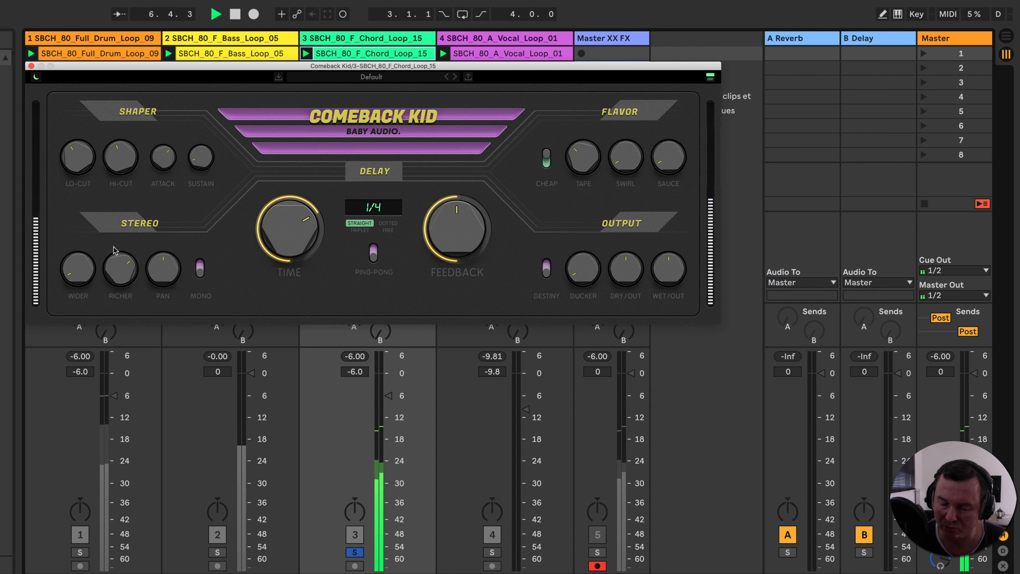
{"action": "left_click_drag", "start_coordinate": [80, 265], "coordinate": [83, 233]}
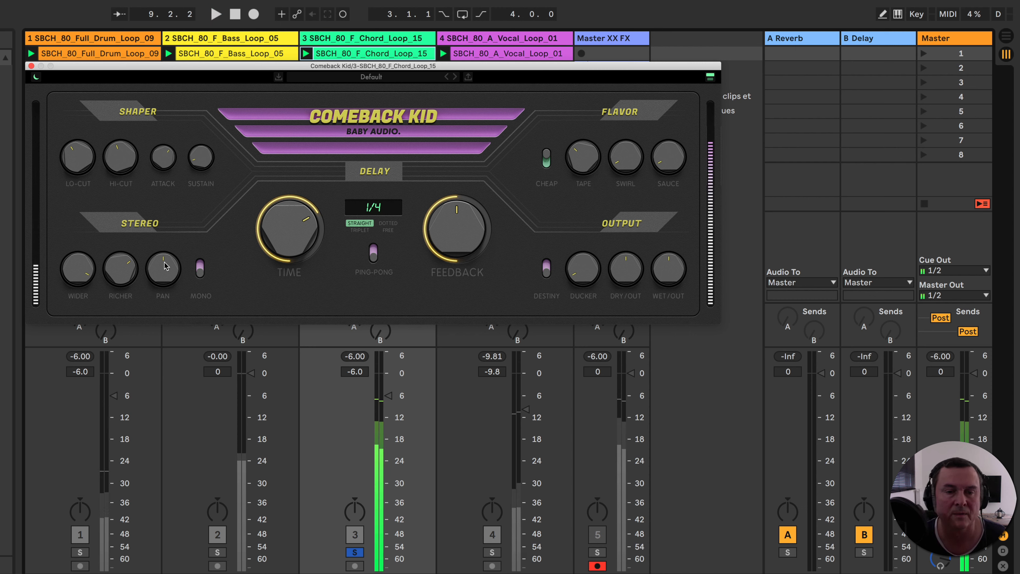
- Try the Pan knob off-centre and recentre it, and compare the chord loop with Mono off and on, leaving Mono on
{"action": "left_click_drag", "start_coordinate": [164, 266], "coordinate": [166, 249]}
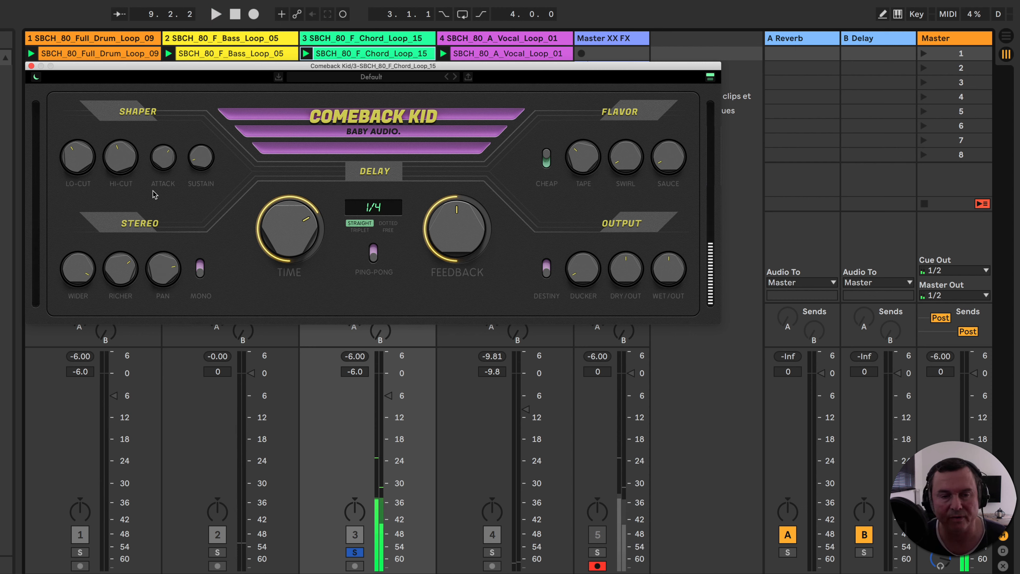
{"action": "double_click", "coordinate": [162, 264]}
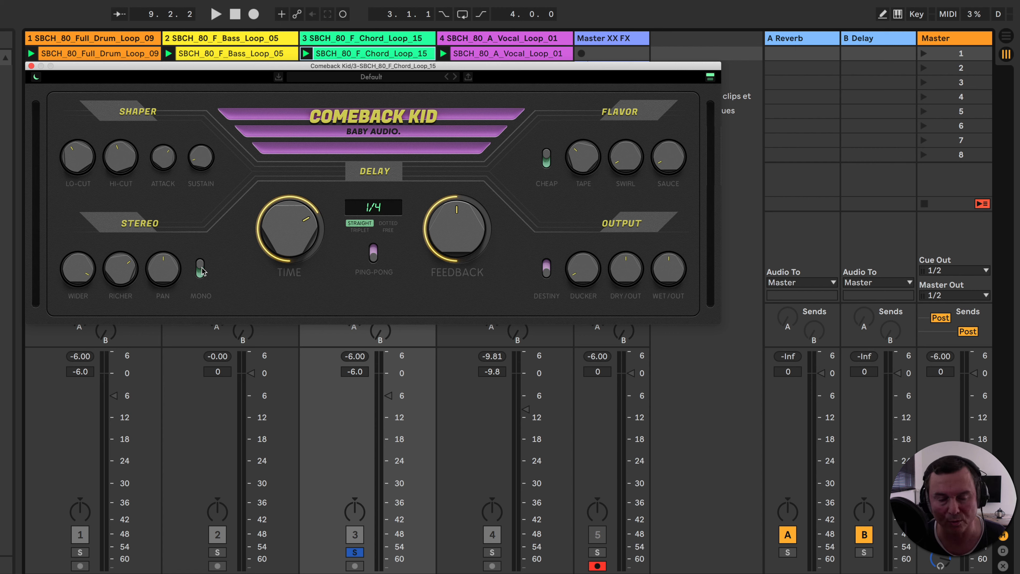
{"action": "key", "text": "space"}
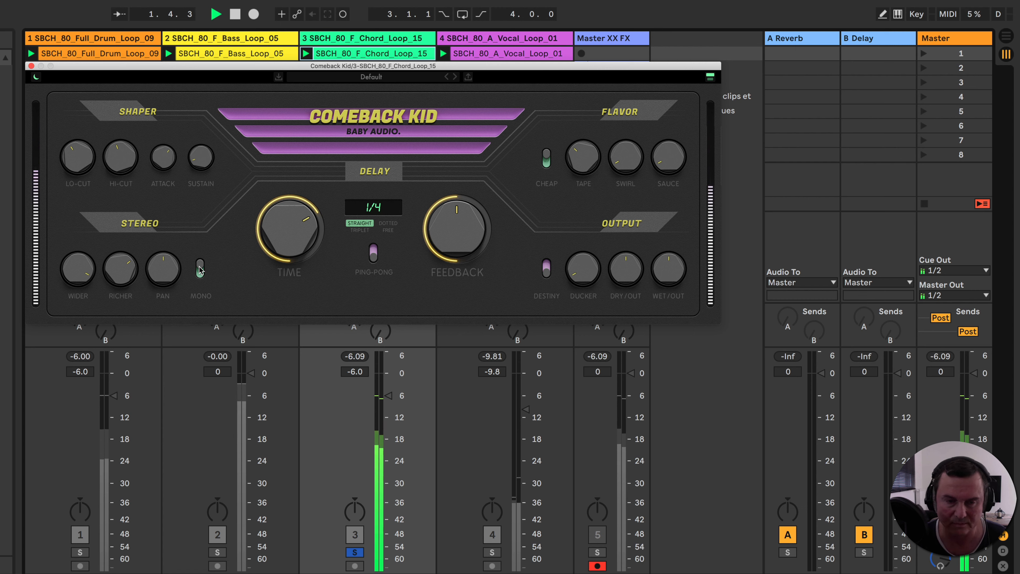
{"action": "left_click", "coordinate": [199, 267]}
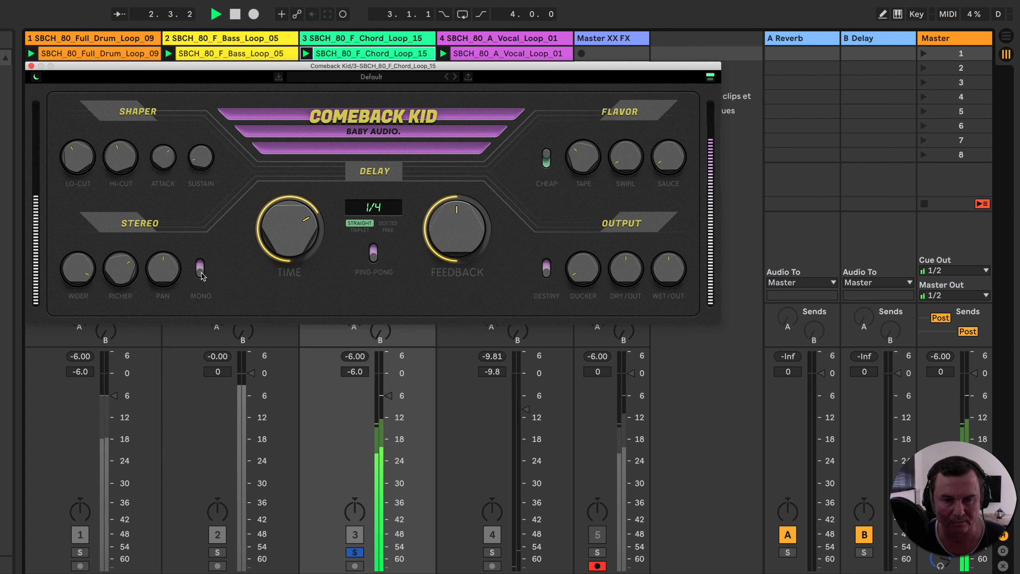
{"action": "left_click", "coordinate": [200, 267]}
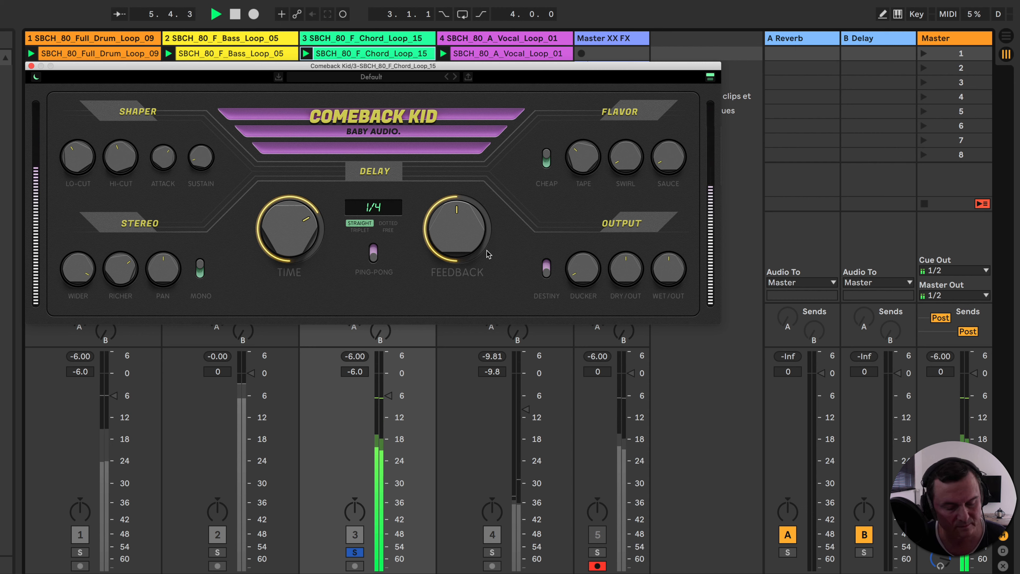
{"action": "key", "text": "space"}
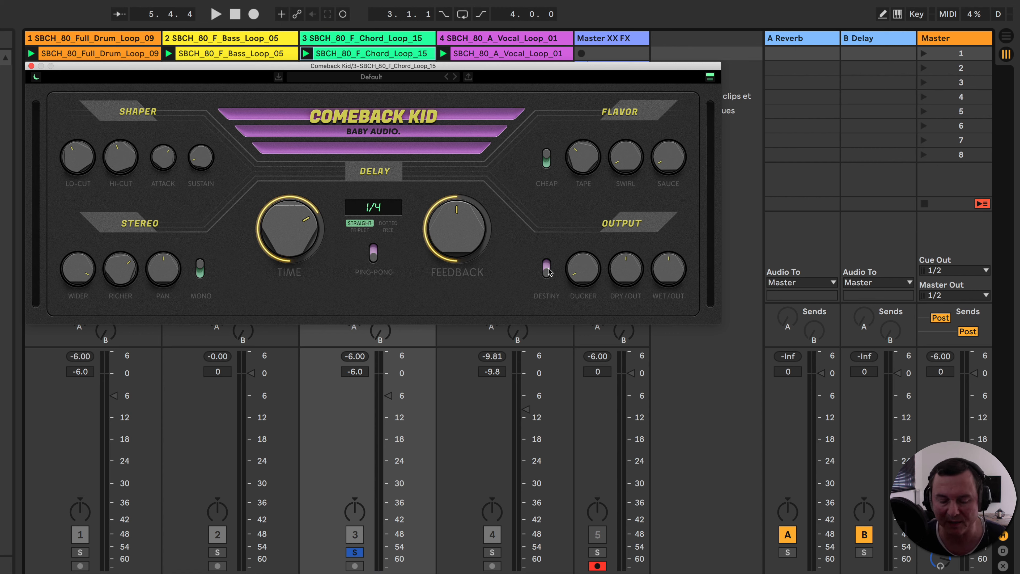
- Switch on Destiny in the Output section and audition it on short starts of the chord loop
{"action": "key", "text": "space"}
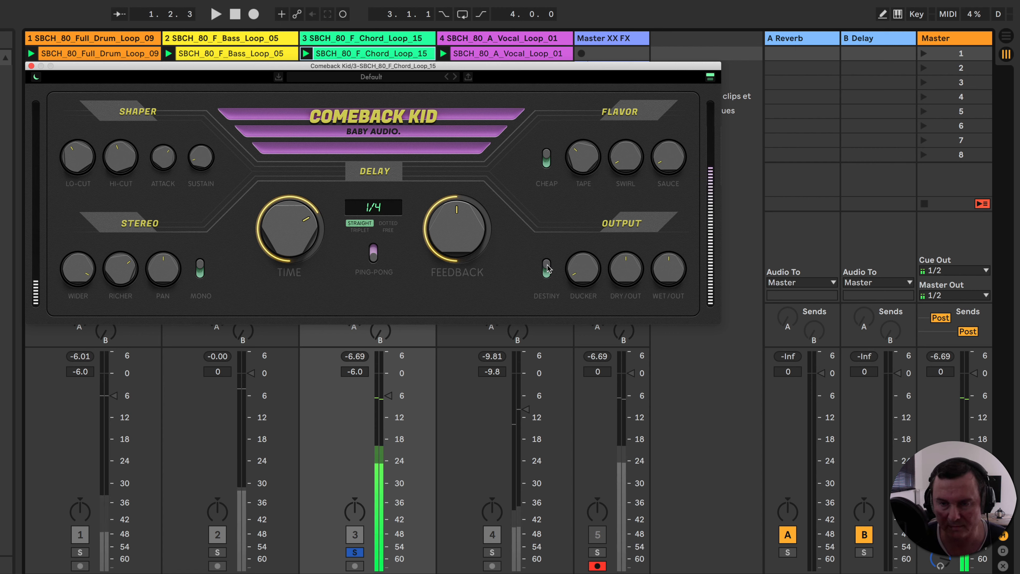
{"action": "left_click", "coordinate": [547, 269]}
{"action": "key", "text": "space"}
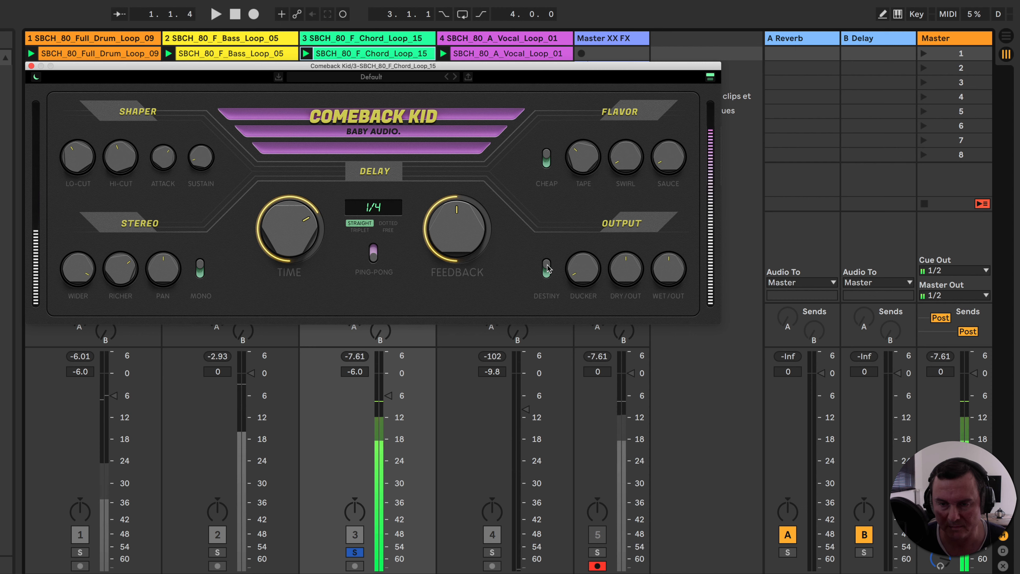
{"action": "key", "text": "space"}
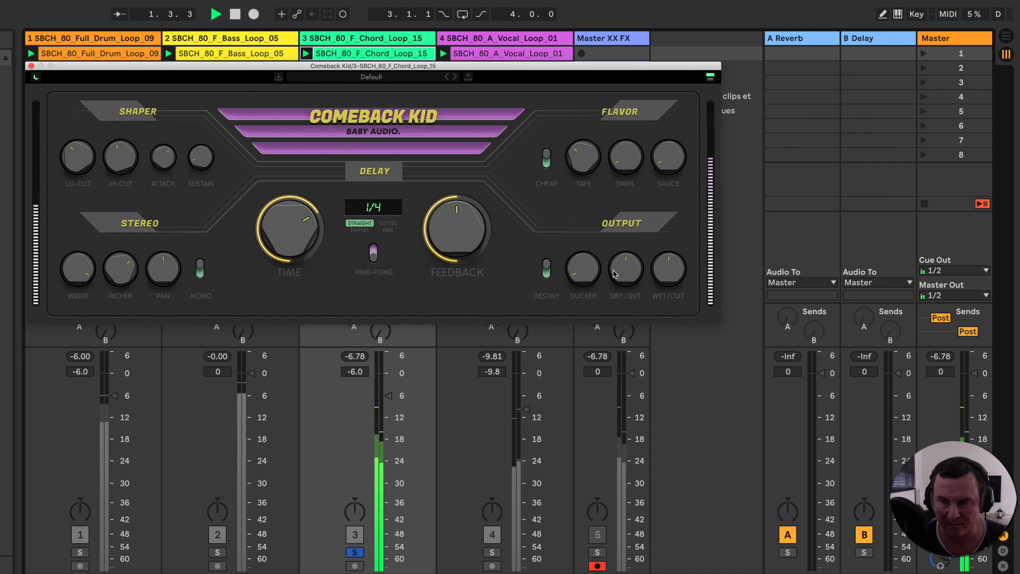
- Audition the Dry/Out knob above its centre on the chord loop and return it to the centre
{"action": "key", "text": "space"}
{"action": "left_click_drag", "start_coordinate": [630, 270], "coordinate": [626, 280]}
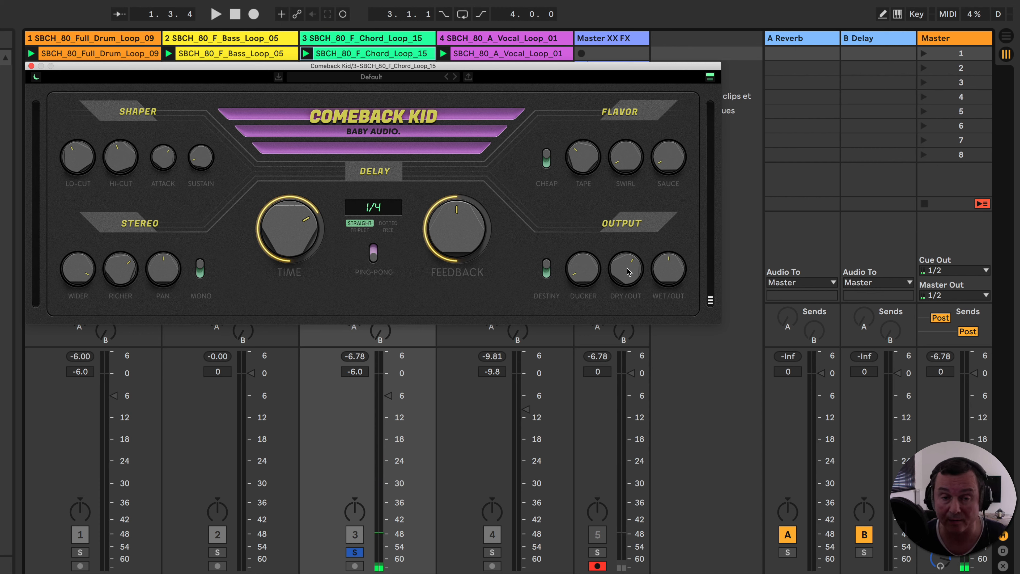
{"action": "key", "text": "space"}
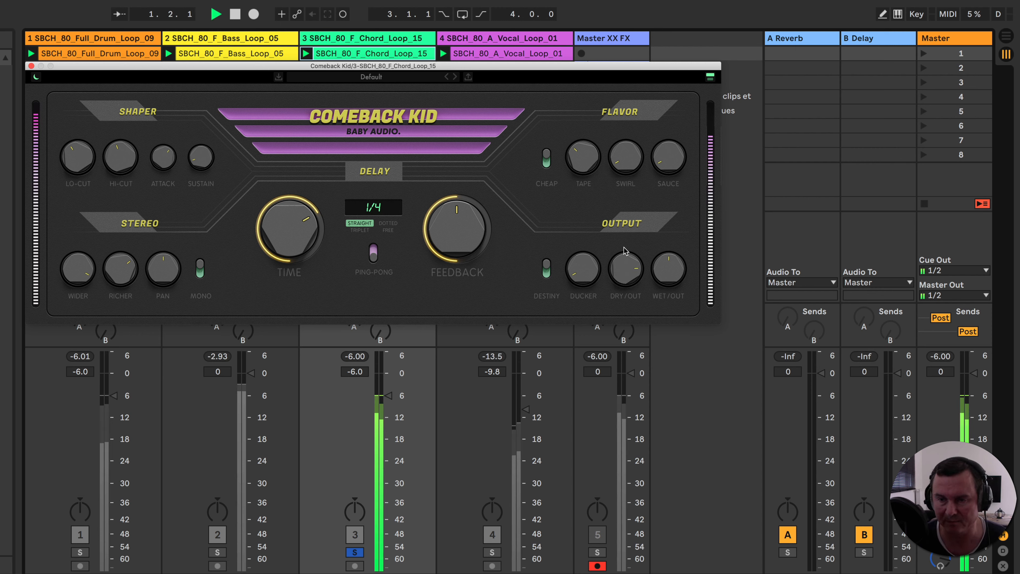
{"action": "left_click_drag", "start_coordinate": [629, 346], "coordinate": [659, 193]}
{"action": "key", "text": "space"}
- Audition the Wet/Out knob near its maximum on the chord loop and settle it at roughly three quarters
{"action": "key", "text": "space"}
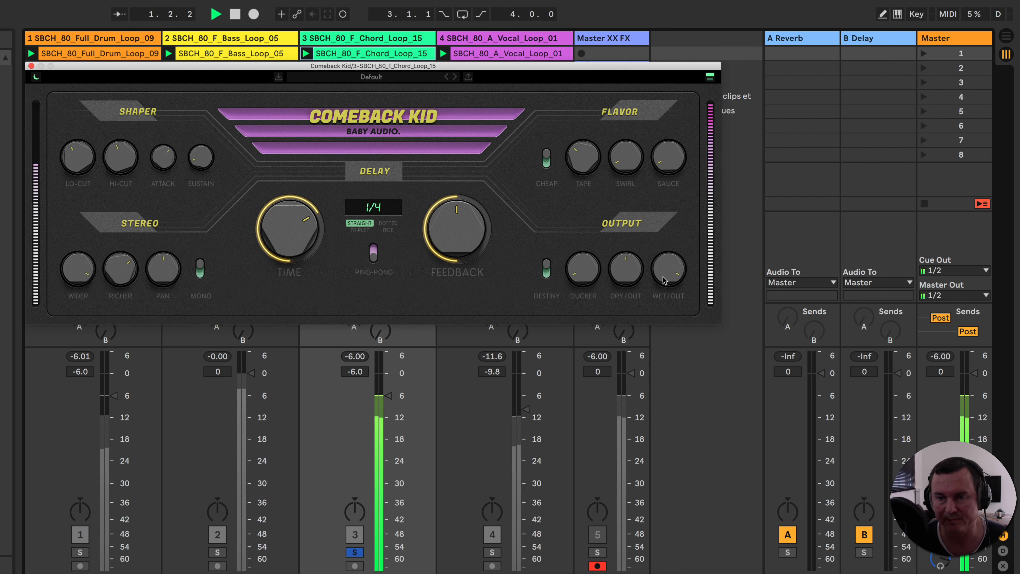
{"action": "mouse_move", "coordinate": [670, 262]}
{"action": "left_mouse_down"}
{"action": "mouse_move", "coordinate": [668, 312]}
{"action": "mouse_move", "coordinate": [667, 266]}
{"action": "left_mouse_up"}
{"action": "key", "text": "space"}
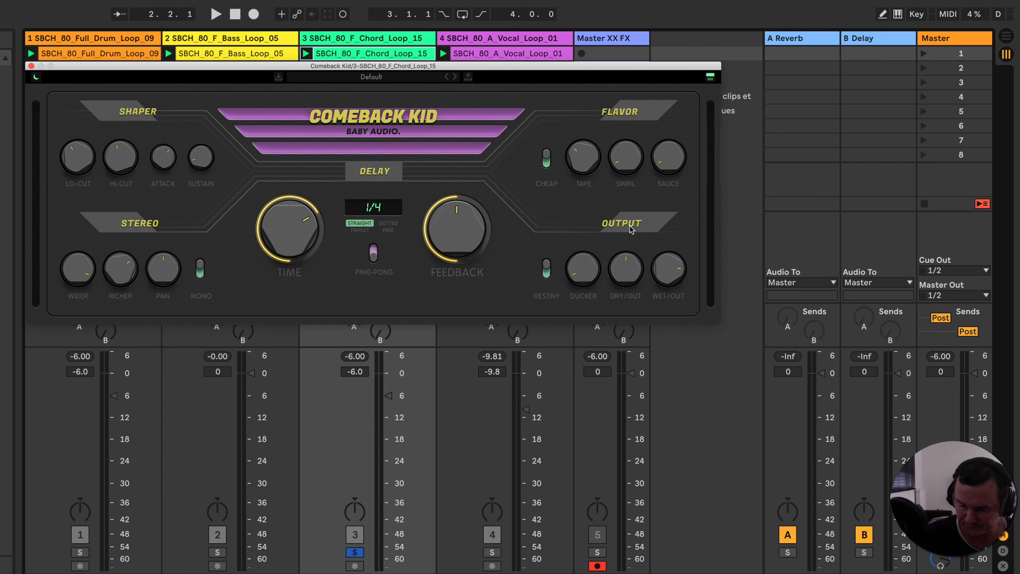
- Replay the chord loop with the current settings, and unsolo its track to play the full mix
{"action": "key", "text": "space"}
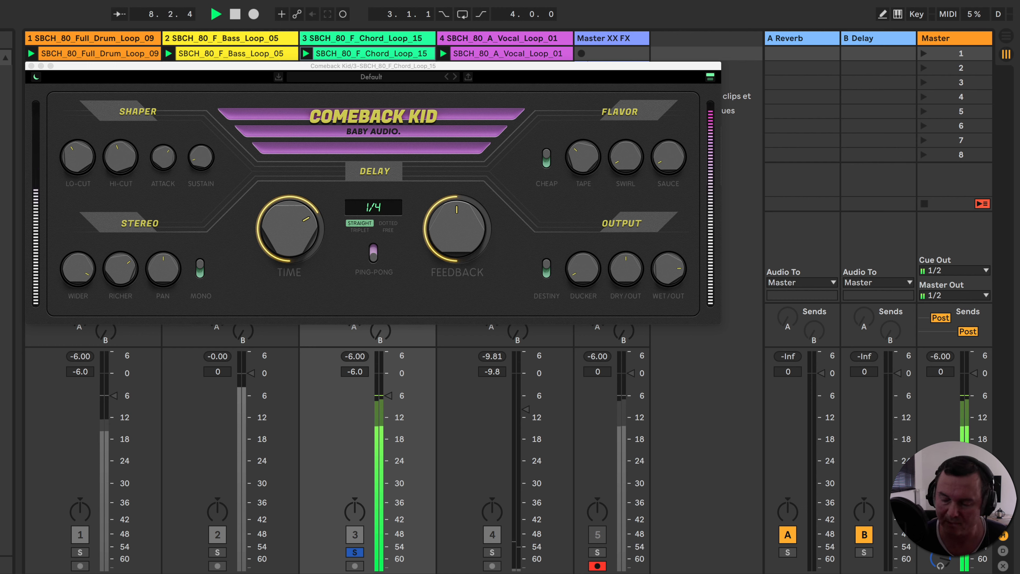
{"action": "key", "text": "space"}
{"action": "left_click", "coordinate": [354, 552]}
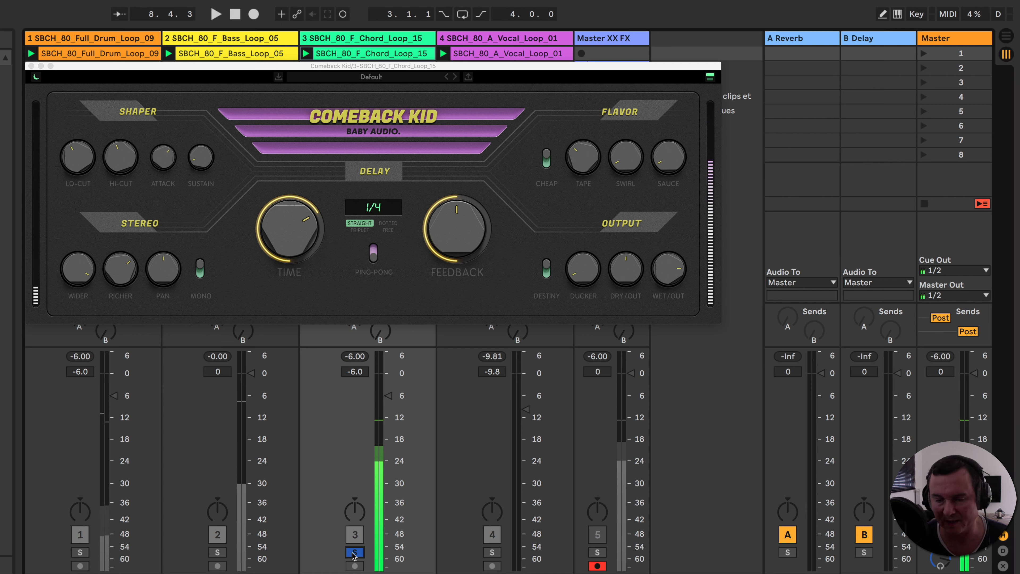
{"action": "key", "text": "space"}
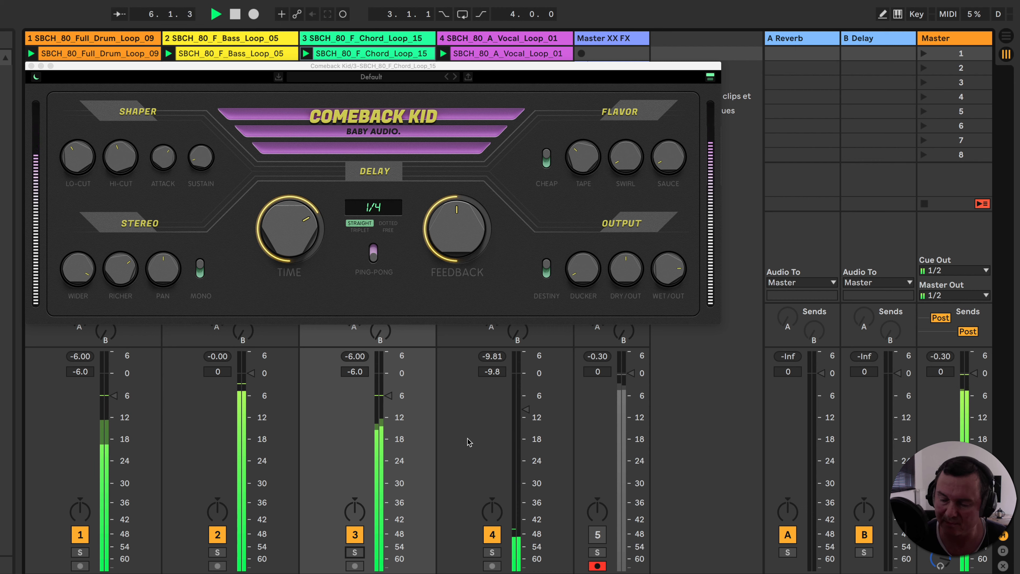
- Lower the Tape knob slightly and the Dry/Out knob to roughly a quarter of its range, and replay the full mix
{"action": "left_click_drag", "start_coordinate": [579, 158], "coordinate": [579, 175]}
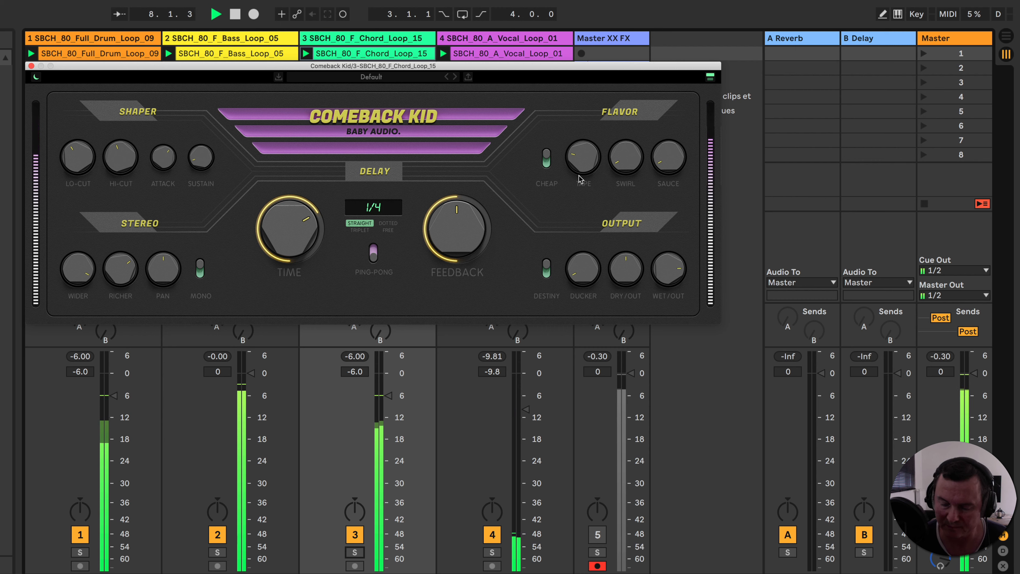
{"action": "key", "text": "space"}
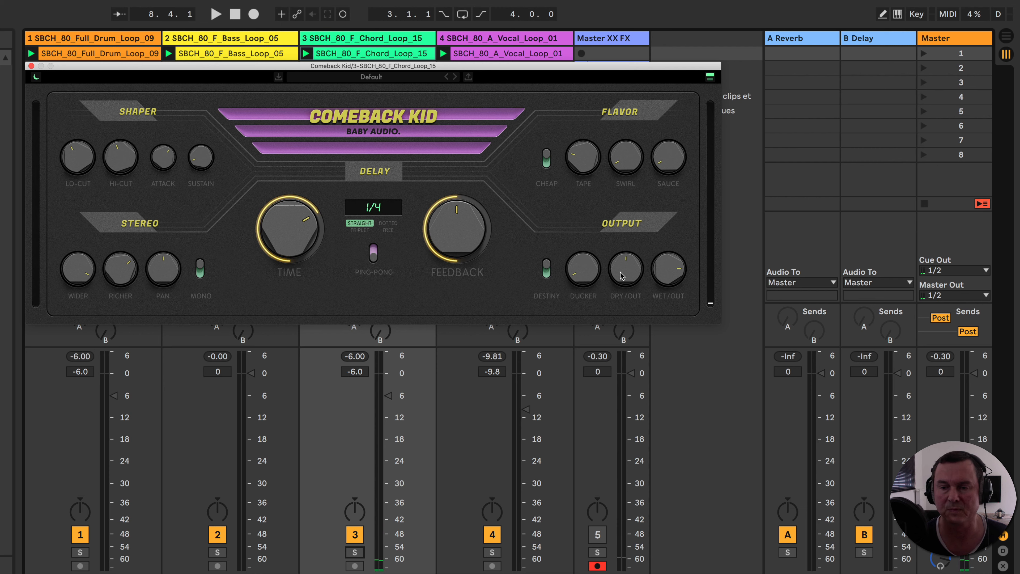
{"action": "left_click_drag", "start_coordinate": [620, 273], "coordinate": [623, 293]}
{"action": "key", "text": "space"}
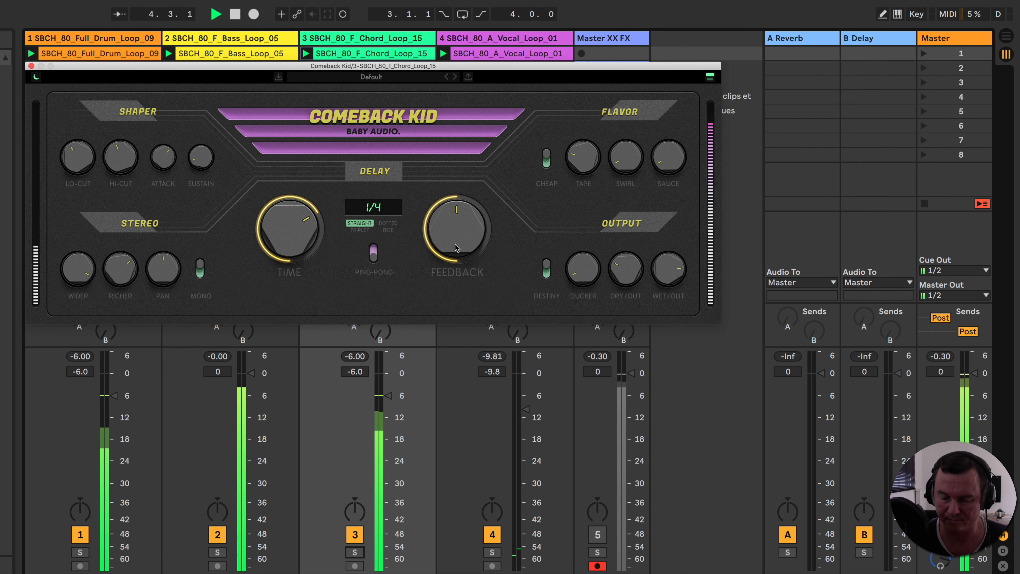
{"action": "key", "text": "space"}
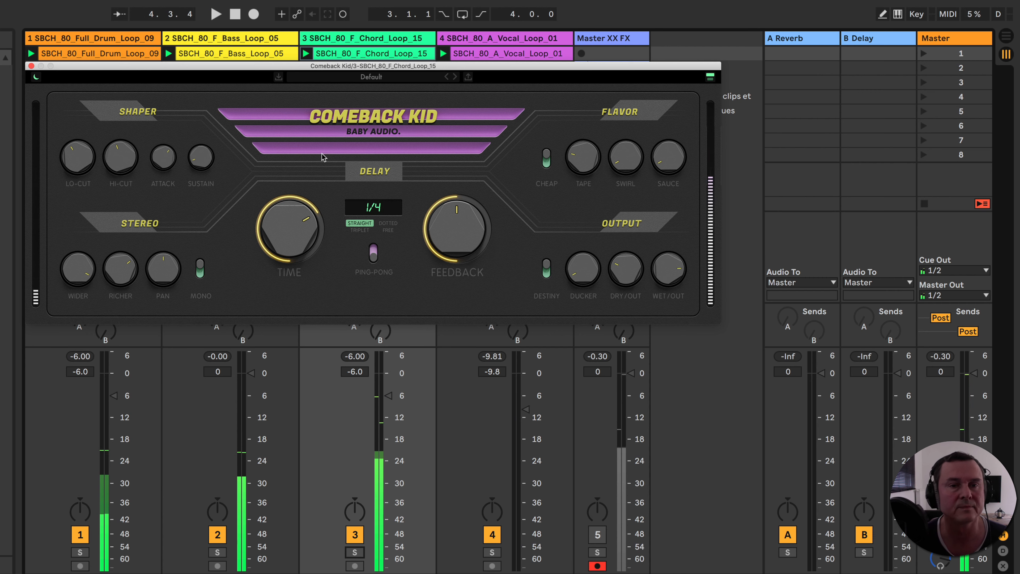
- Close the plug-in window and insert a new return track after B Delay for a Comeback Kid instance
{"action": "left_click", "coordinate": [30, 67]}
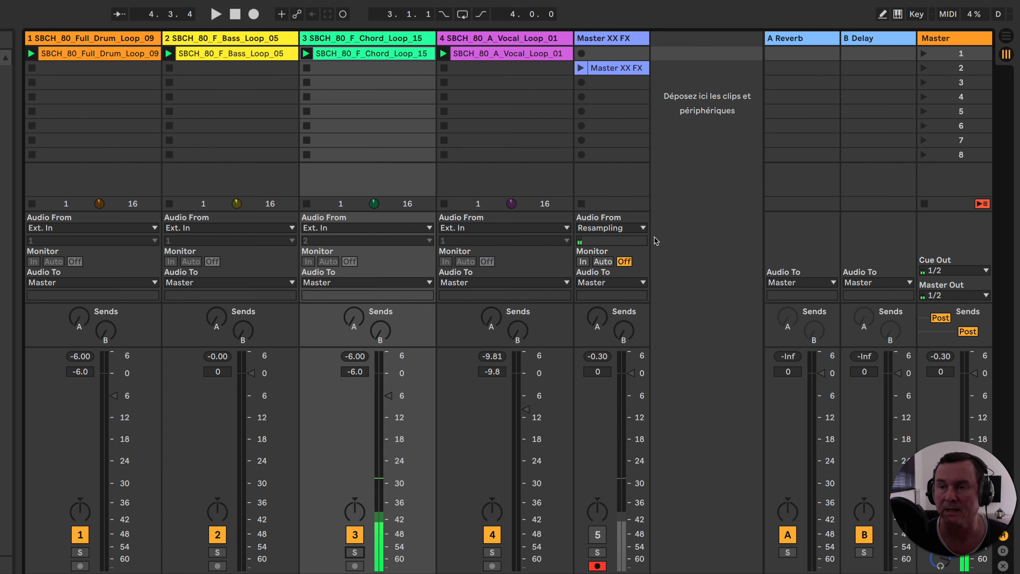
{"action": "left_click", "coordinate": [863, 38]}
{"action": "right_click", "coordinate": [863, 39]}
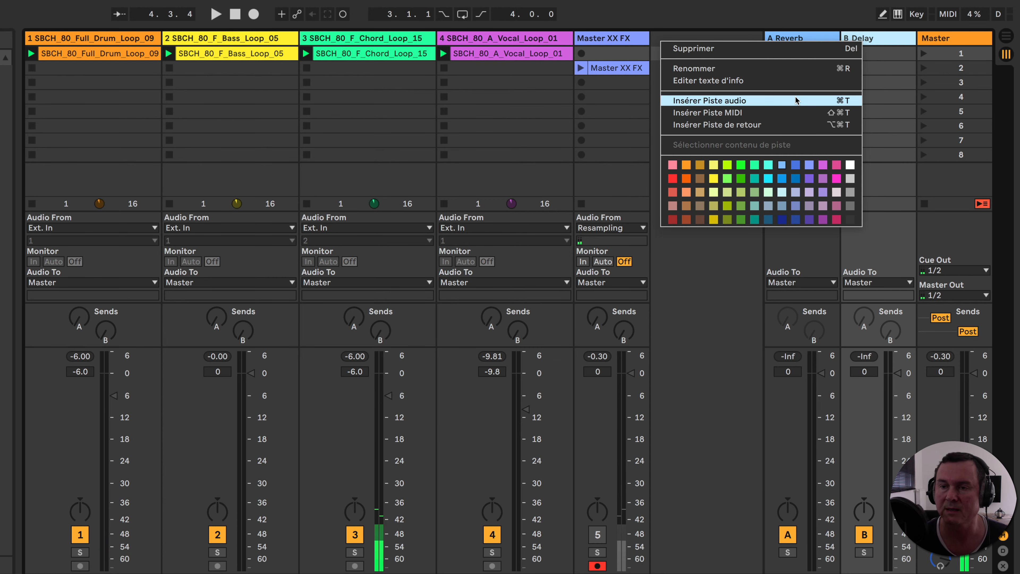
{"action": "left_click", "coordinate": [761, 122]}
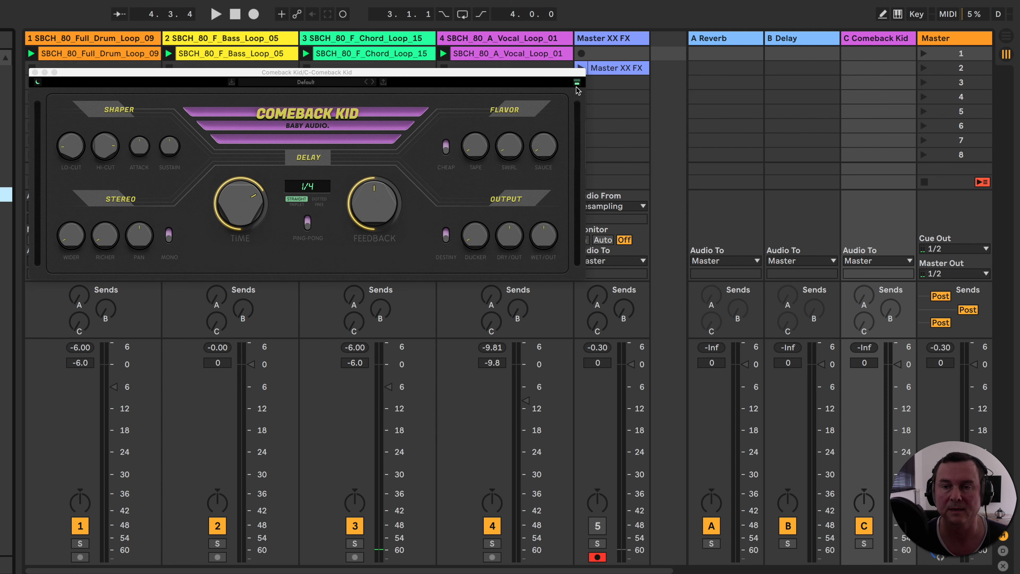
- Enlarge the return track's Comeback Kid window and position it so the mixer faders stay accessible
{"action": "left_click_drag", "start_coordinate": [478, 73], "coordinate": [430, 375]}
{"action": "left_click_drag", "start_coordinate": [577, 425], "coordinate": [515, 254]}
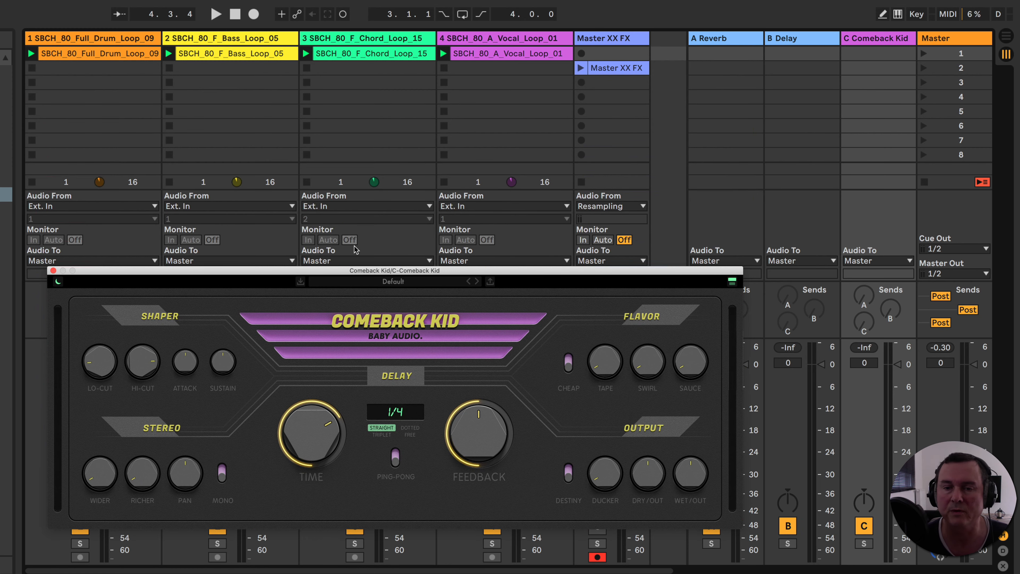
{"action": "left_click_drag", "start_coordinate": [403, 272], "coordinate": [379, 74]}
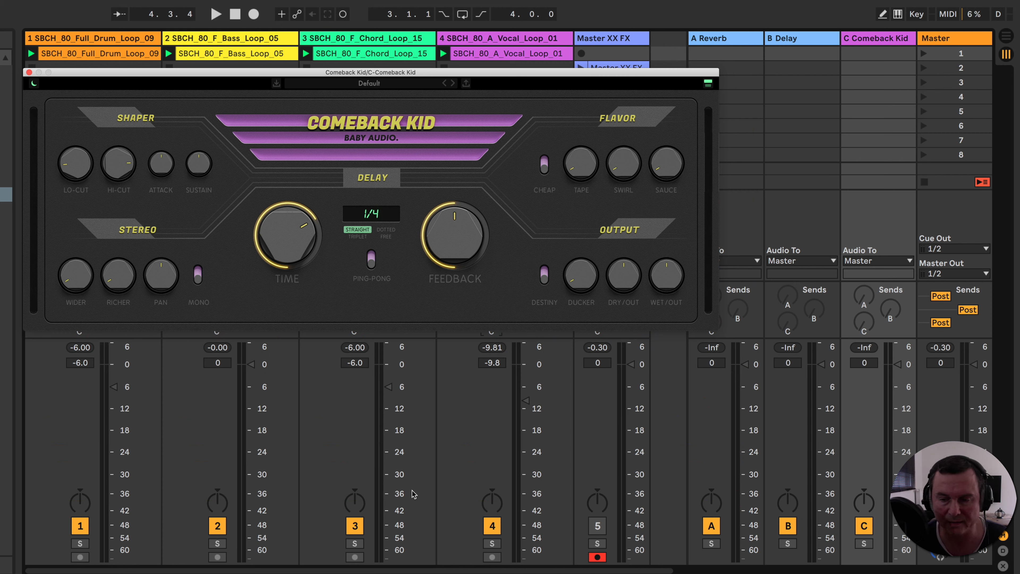
- Solo the vocal loop track, start playback and raise the Ducker knob to near its maximum on the return's Comeback Kid
{"action": "left_click", "coordinate": [497, 546]}
{"action": "key", "text": "space"}
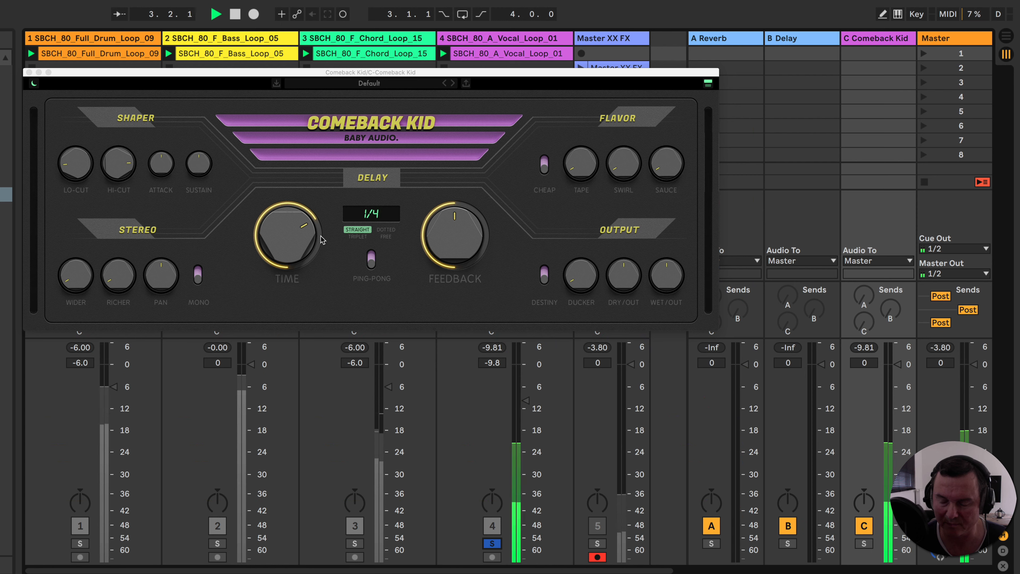
{"action": "left_click", "coordinate": [583, 125]}
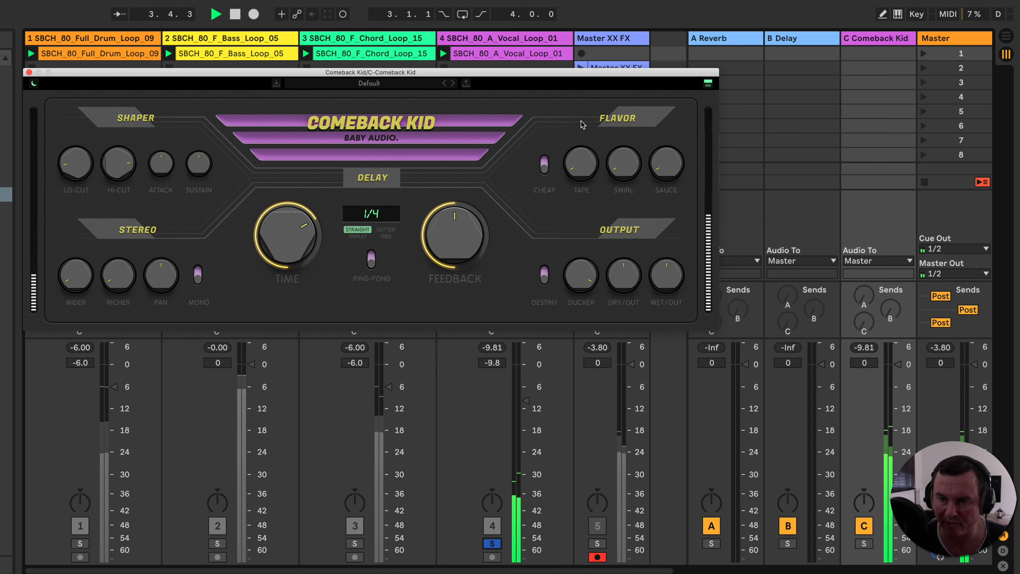
- Raise the return plug-in's Wet/Out knob to near its maximum and switch on Ping-Pong while the vocal loop plays
{"action": "left_click_drag", "start_coordinate": [666, 277], "coordinate": [654, 251]}
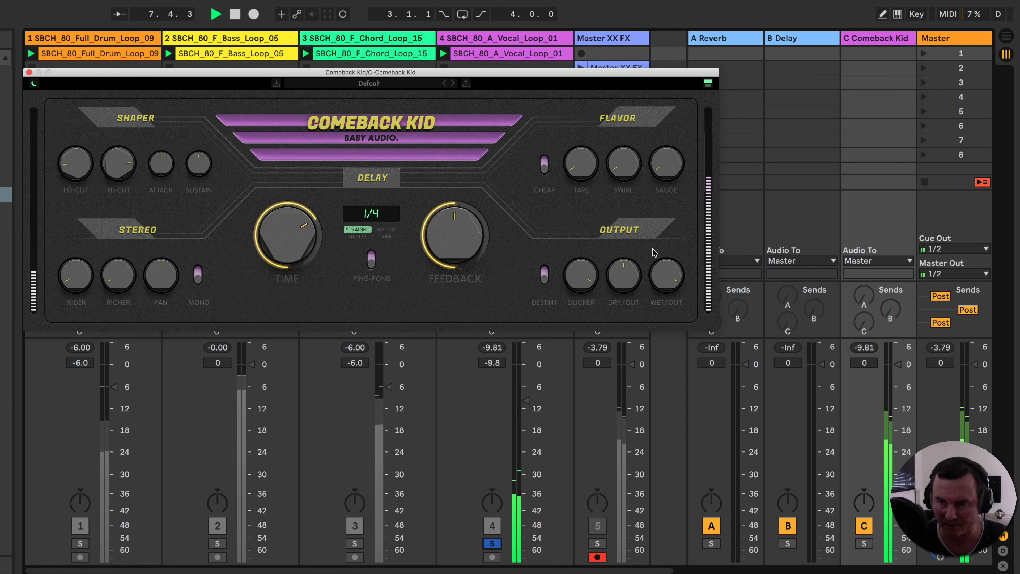
{"action": "left_click", "coordinate": [371, 261]}
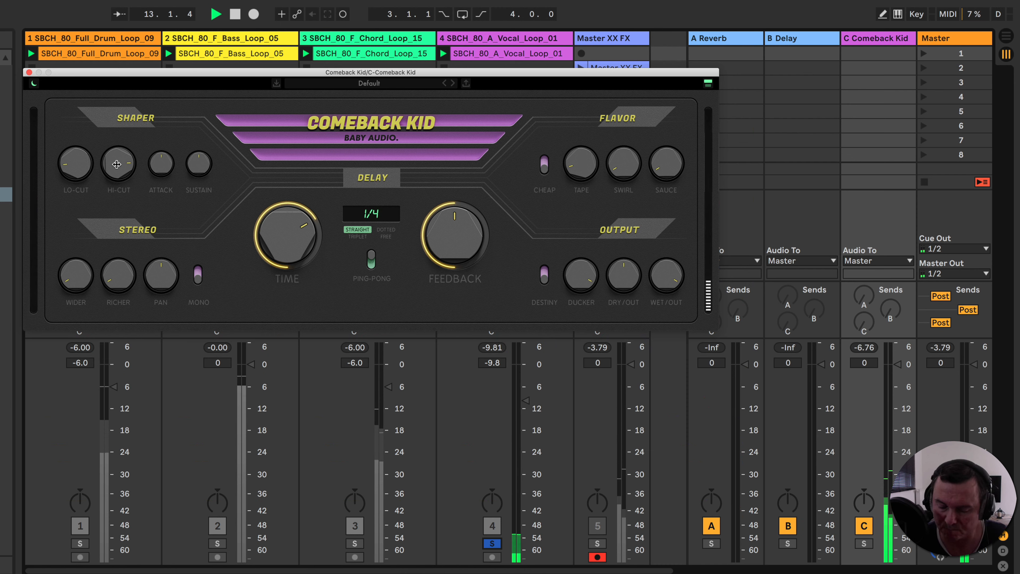
- On the return's Comeback Kid, set Hi-Cut to about its midpoint, lower Sustain, Richer and Wider, and switch on Mono
{"action": "left_click_drag", "start_coordinate": [116, 164], "coordinate": [119, 205]}
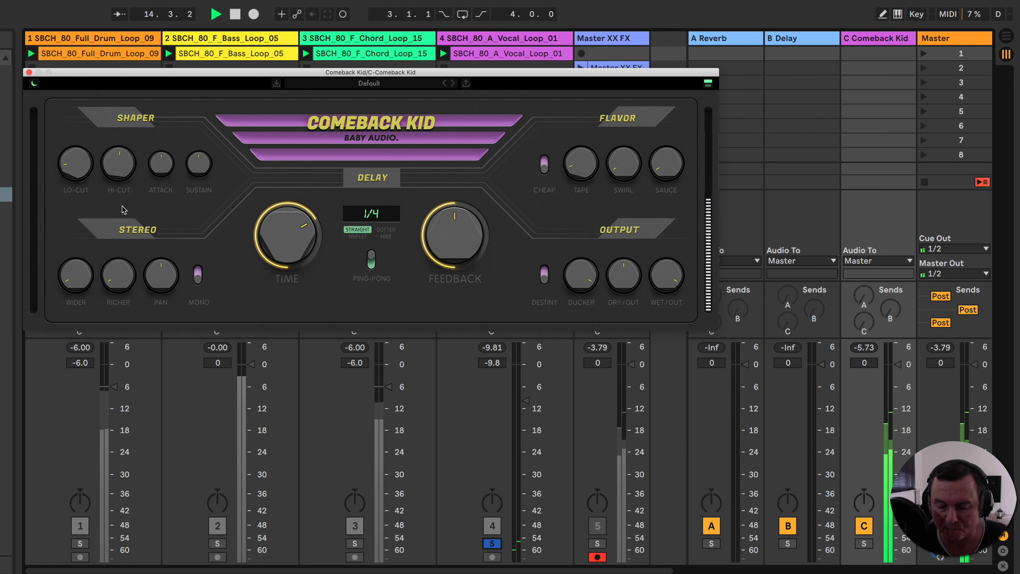
{"action": "left_click_drag", "start_coordinate": [198, 165], "coordinate": [196, 221]}
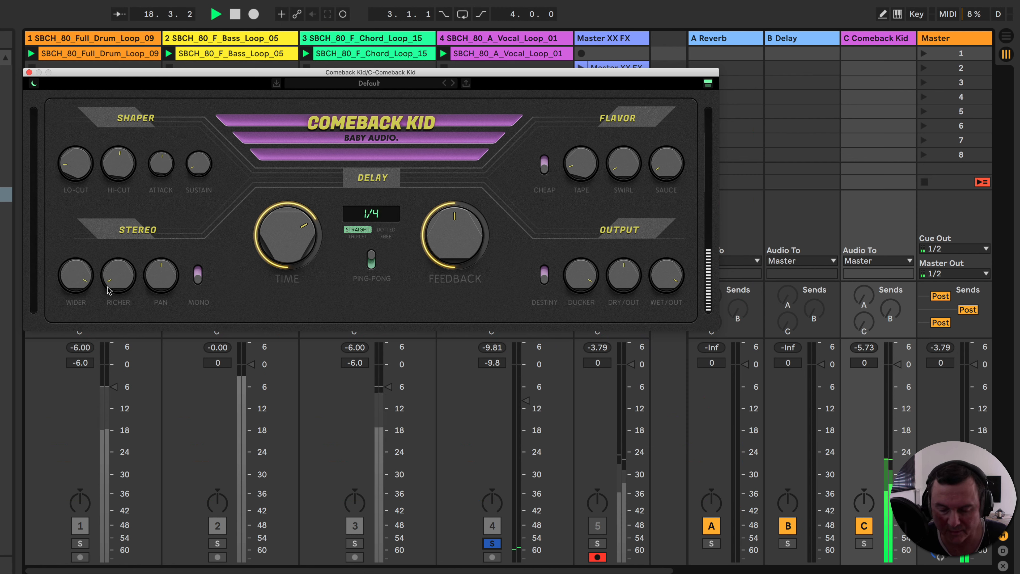
{"action": "left_click_drag", "start_coordinate": [108, 290], "coordinate": [129, 380]}
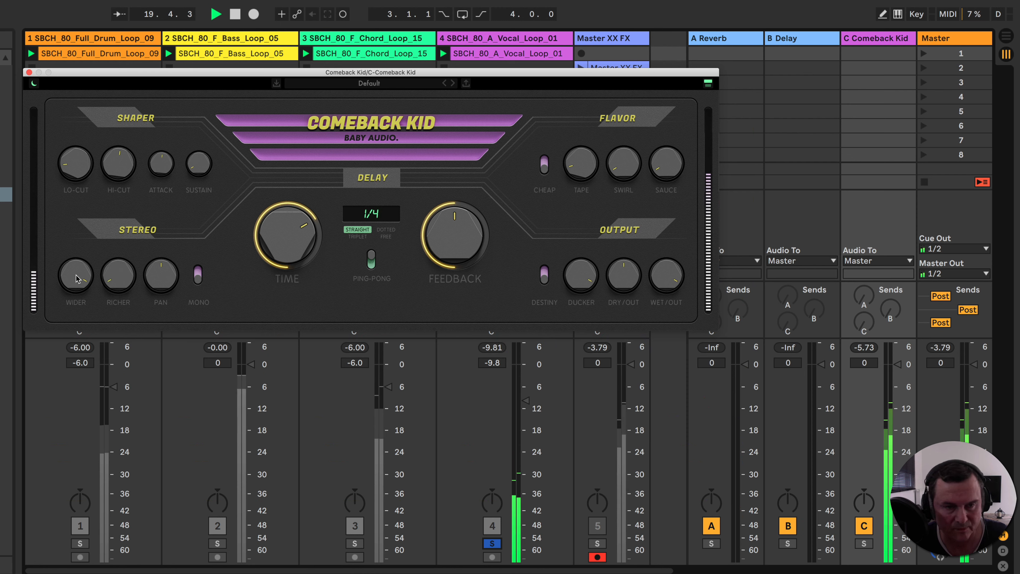
{"action": "left_click_drag", "start_coordinate": [78, 279], "coordinate": [116, 481]}
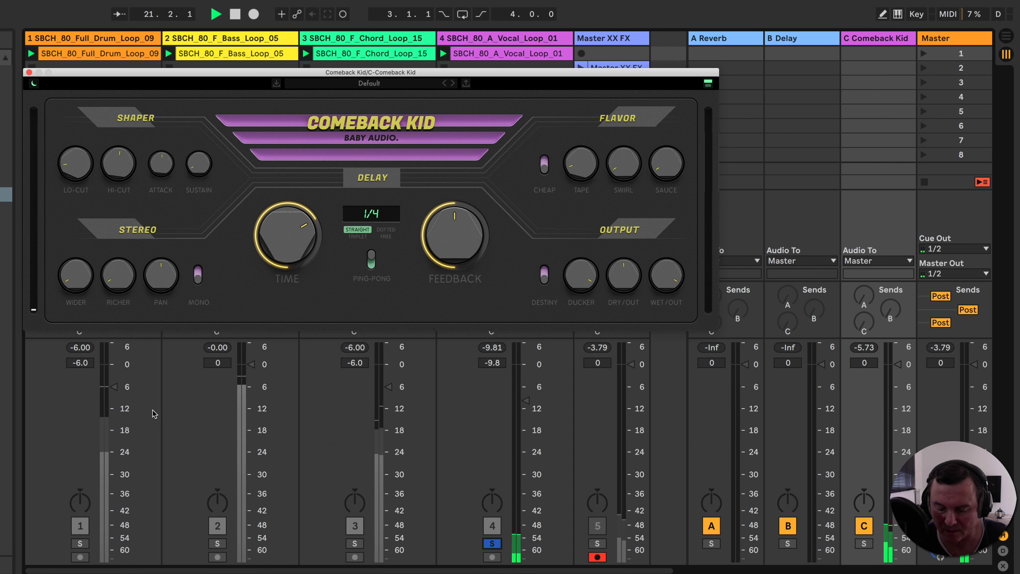
{"action": "left_click", "coordinate": [197, 275]}
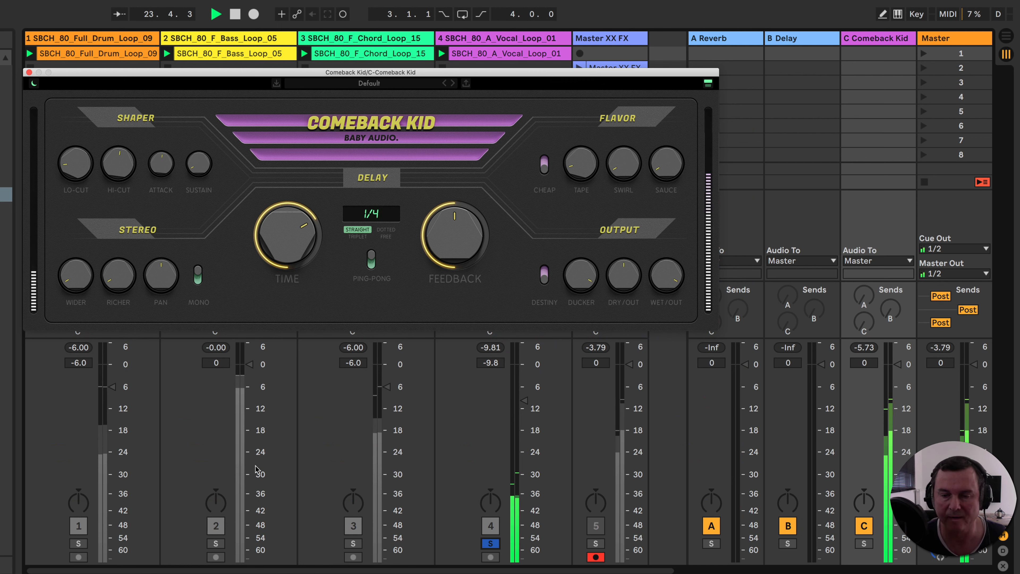
- Unsolo the vocal loop track and bring up the Comeback Kid window of the chord loop track
{"action": "left_click", "coordinate": [490, 543]}
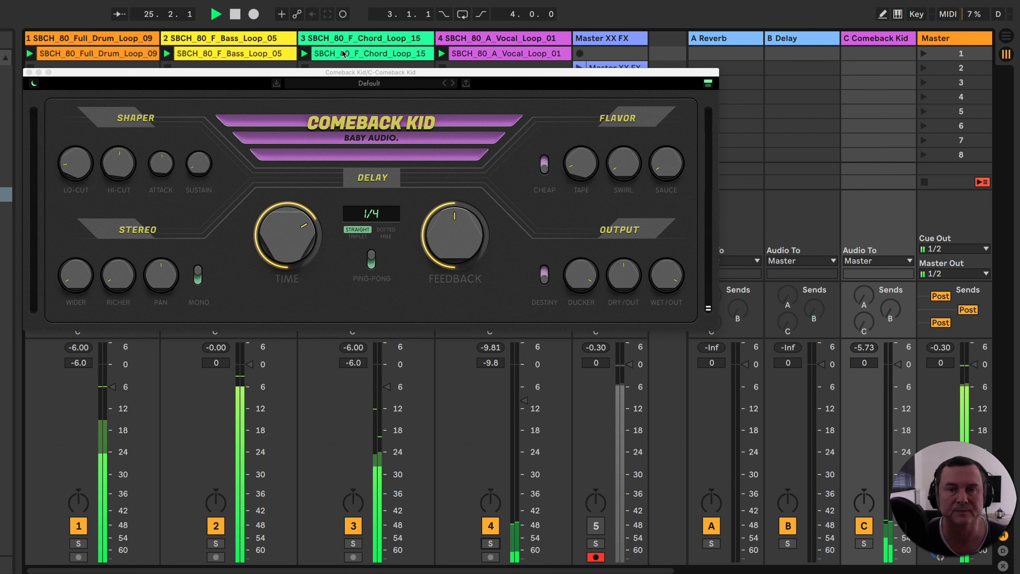
{"action": "left_click", "coordinate": [345, 39]}
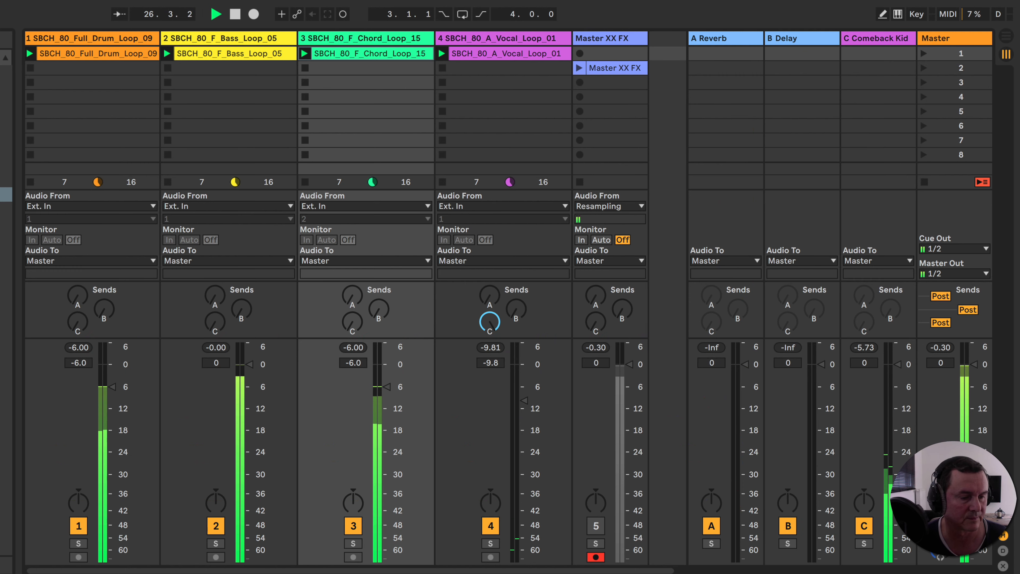
{"action": "key", "text": "super+alt+p"}
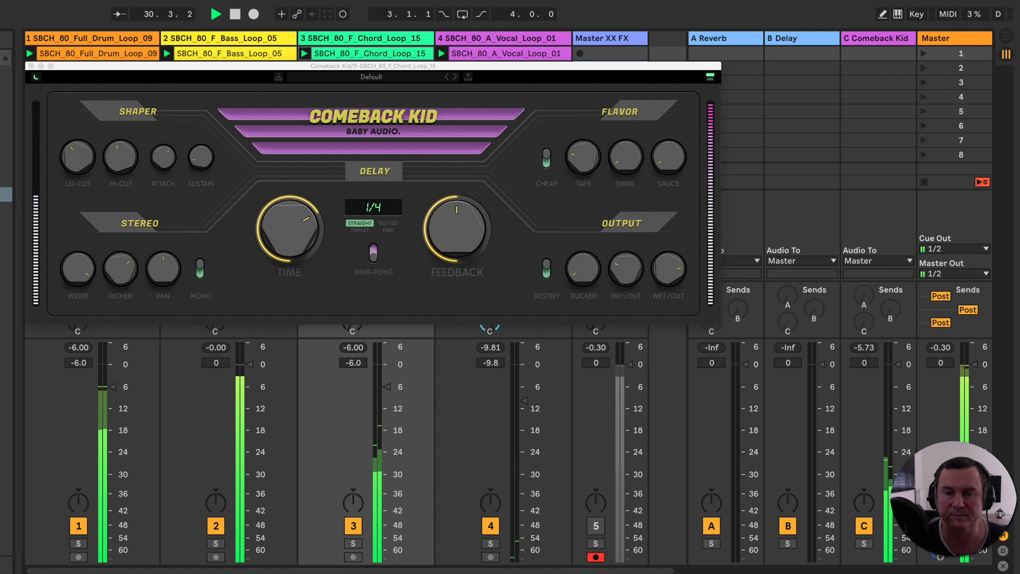
- Solo the chord loop and lower its Comeback Kid Feedback to roughly a quarter of its range
{"action": "mouse_move", "coordinate": [440, 247]}
{"action": "left_mouse_down"}
{"action": "mouse_move", "coordinate": [440, 280]}
{"action": "mouse_move", "coordinate": [449, 231]}
{"action": "left_mouse_up"}
{"action": "left_click", "coordinate": [353, 544]}
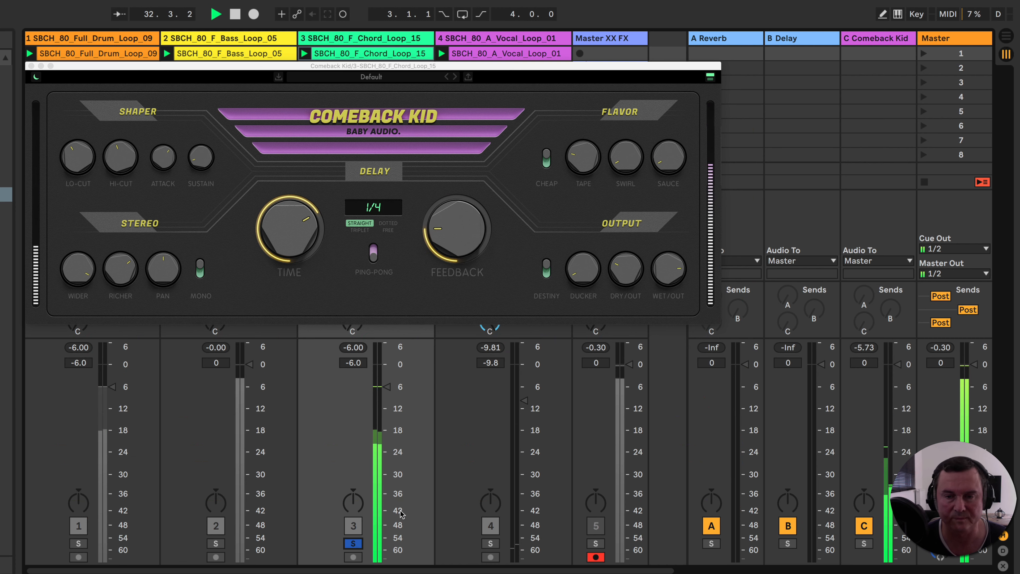
{"action": "left_click_drag", "start_coordinate": [449, 240], "coordinate": [448, 240]}
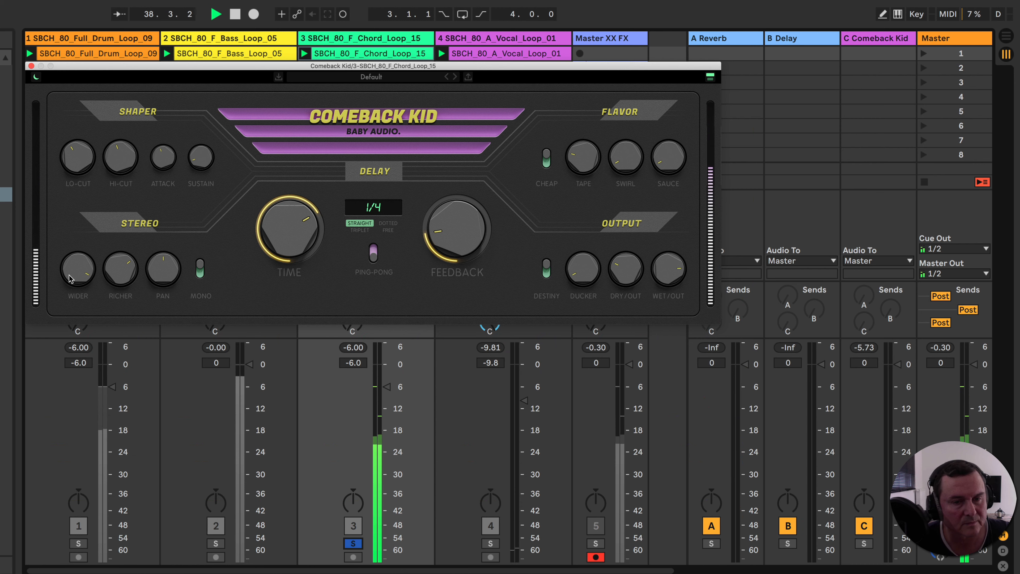
- Set Wider to its midpoint and Richer to somewhat below halfway on the chord loop's plug-in
{"action": "left_click_drag", "start_coordinate": [122, 268], "coordinate": [123, 322]}
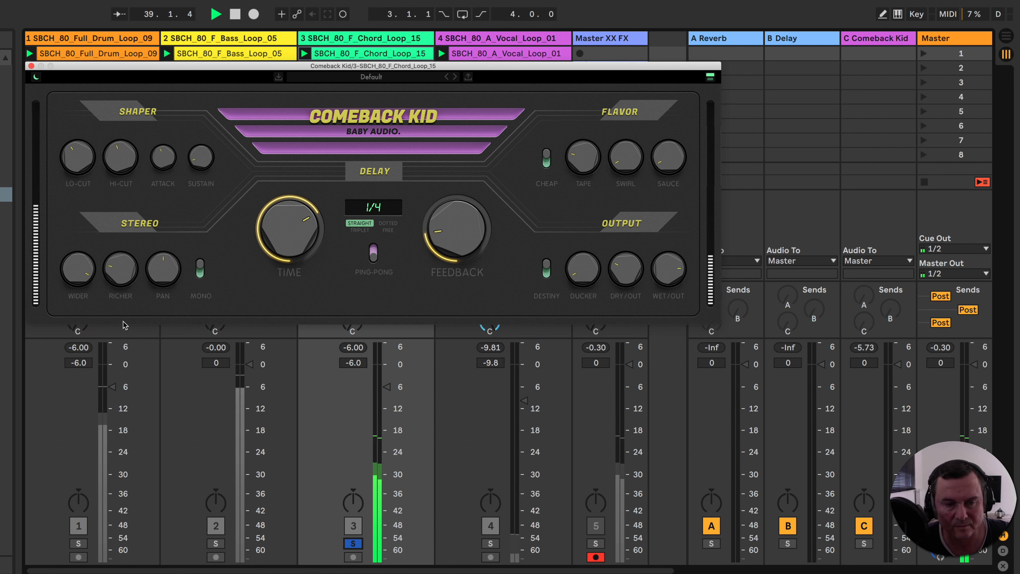
{"action": "left_click_drag", "start_coordinate": [109, 376], "coordinate": [106, 408]}
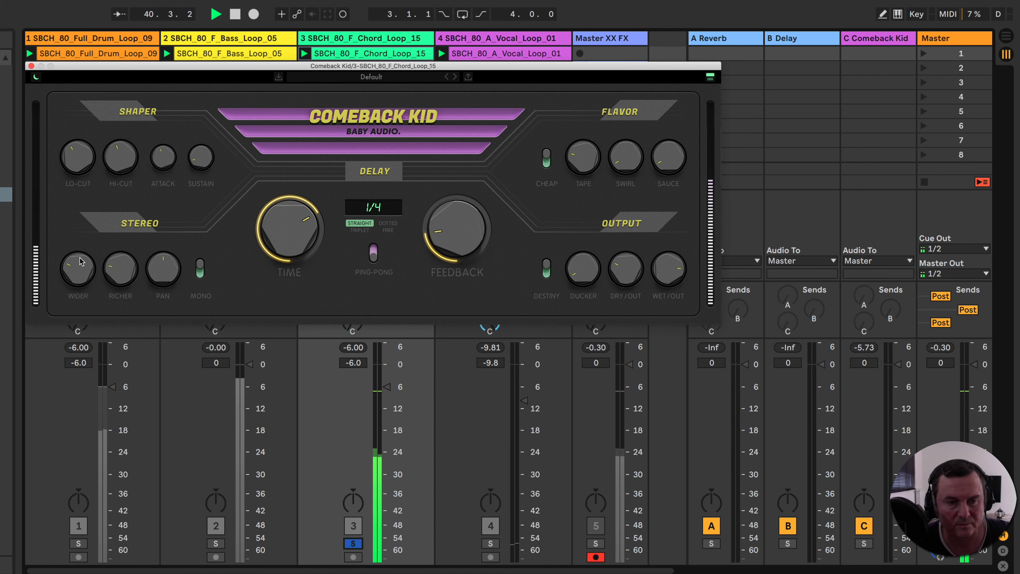
{"action": "left_click_drag", "start_coordinate": [121, 258], "coordinate": [121, 186]}
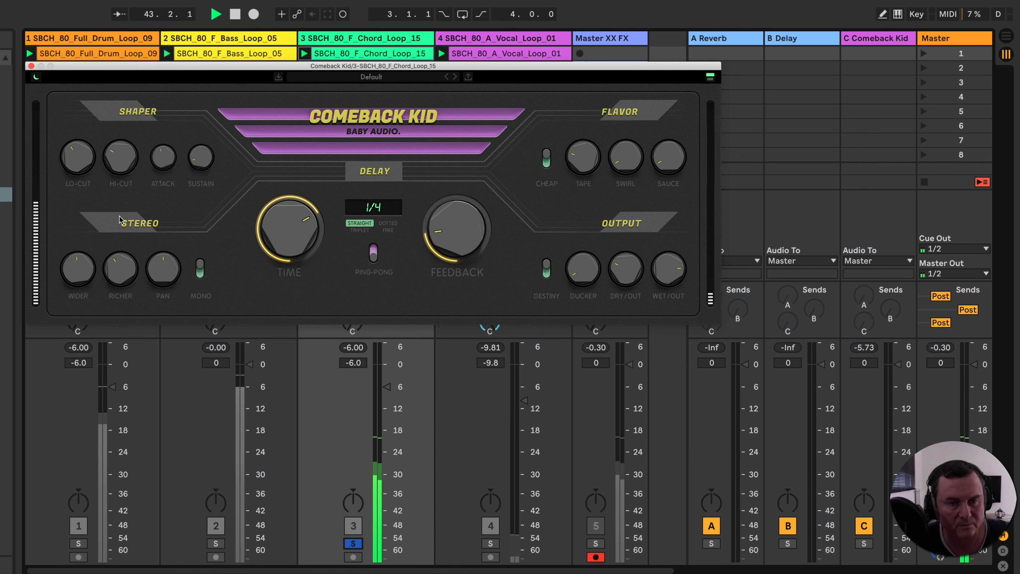
- Raise Lo-Cut to about two-thirds and set Hi-Cut and Swirl to about their midpoints on the chord loop's delay
{"action": "left_click_drag", "start_coordinate": [78, 156], "coordinate": [69, 113]}
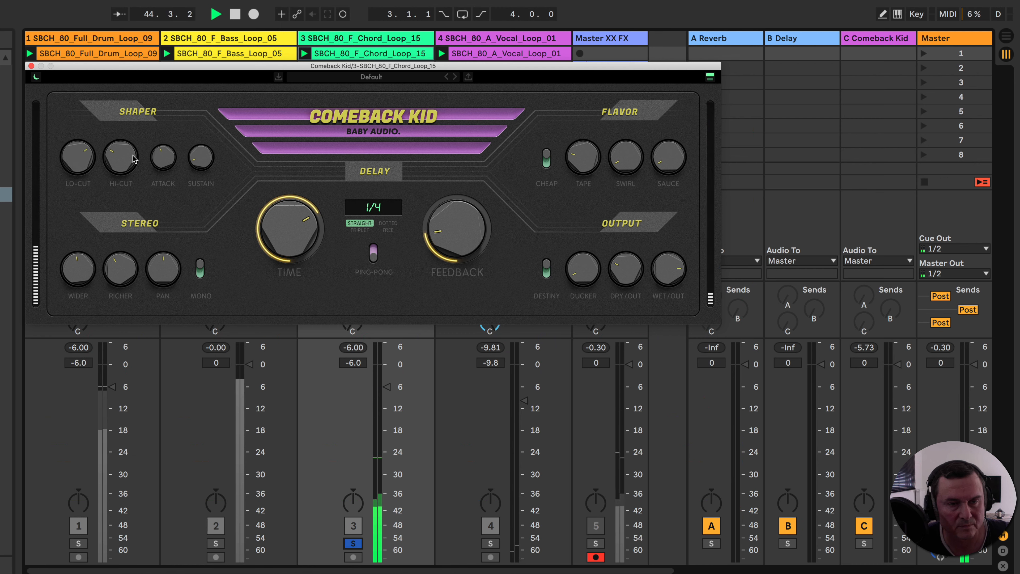
{"action": "left_click_drag", "start_coordinate": [134, 159], "coordinate": [128, 139]}
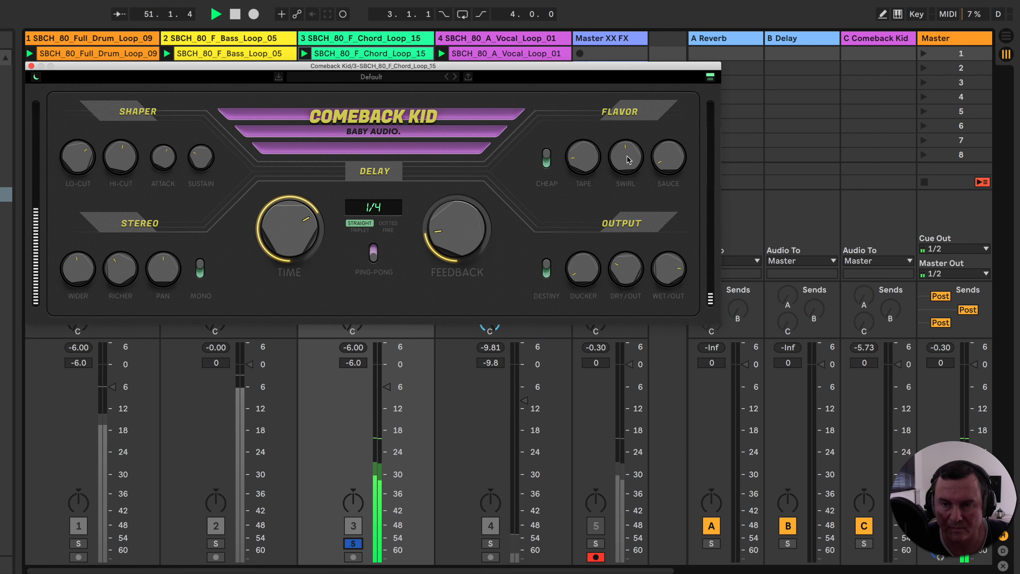
{"action": "left_click_drag", "start_coordinate": [628, 161], "coordinate": [628, 156]}
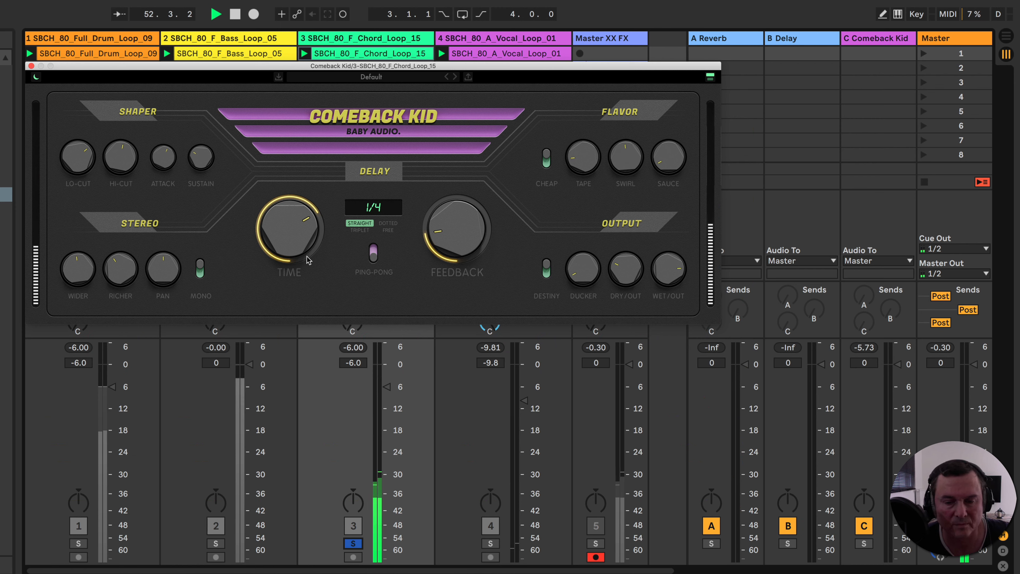
- Compare the chord loop in the full mix and soloed, fine-tuning Hi-Cut, lowering Swirl and raising Sauce
{"action": "left_click", "coordinate": [353, 544]}
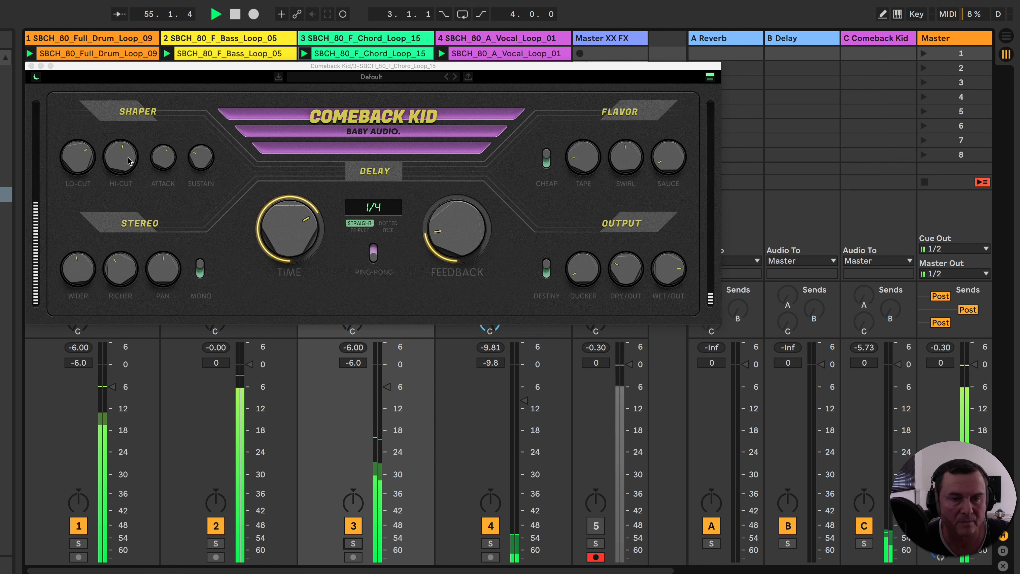
{"action": "left_click", "coordinate": [353, 544]}
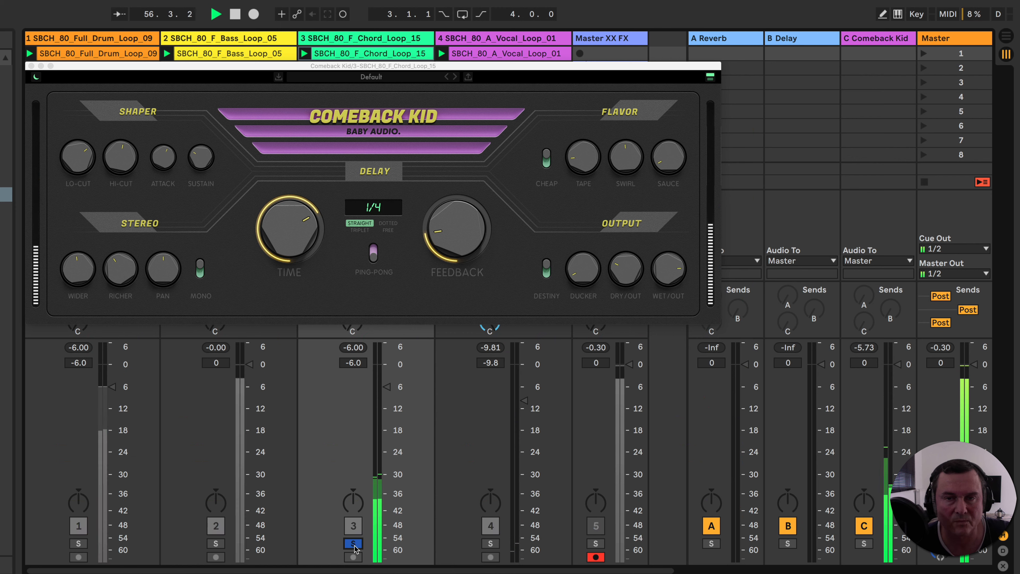
{"action": "left_click_drag", "start_coordinate": [123, 162], "coordinate": [124, 162]}
{"action": "left_click_drag", "start_coordinate": [626, 170], "coordinate": [631, 195]}
{"action": "left_click_drag", "start_coordinate": [667, 168], "coordinate": [660, 73]}
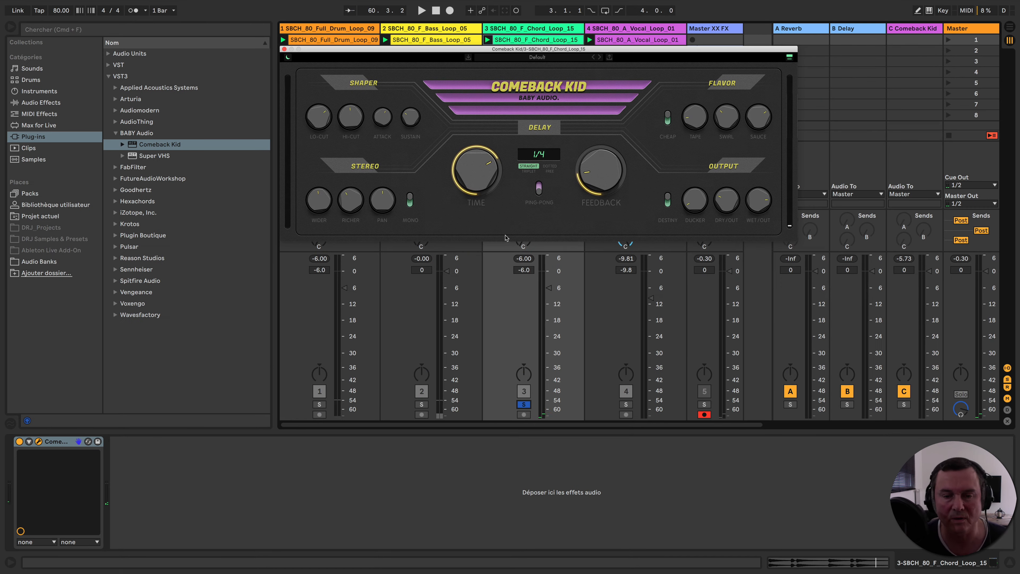
- Close the chord loop's plug-in window and insert Comeback Kid on the soloed bass loop track
{"action": "left_click", "coordinate": [285, 49]}
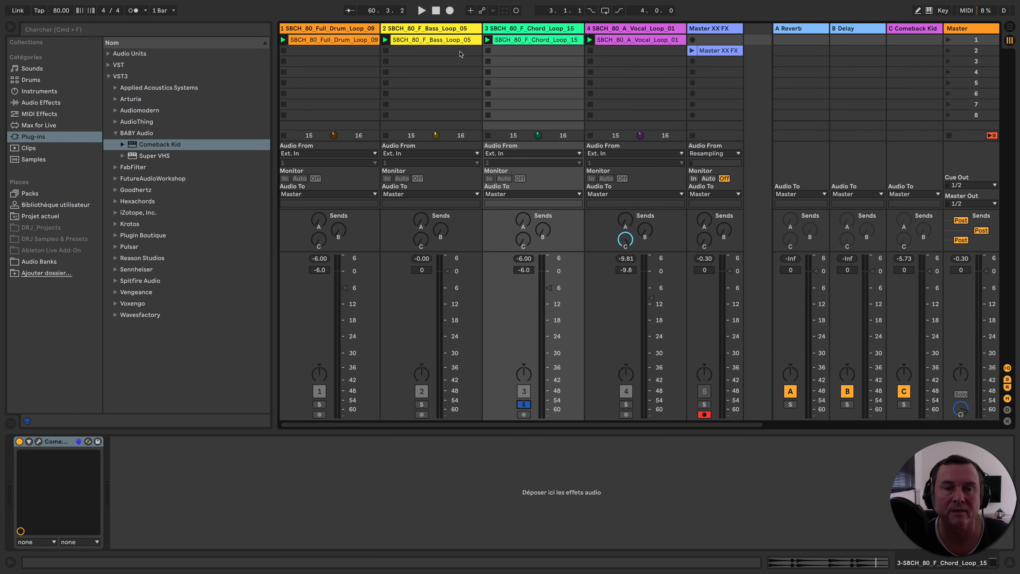
{"action": "left_click", "coordinate": [424, 407]}
{"action": "left_click", "coordinate": [429, 31]}
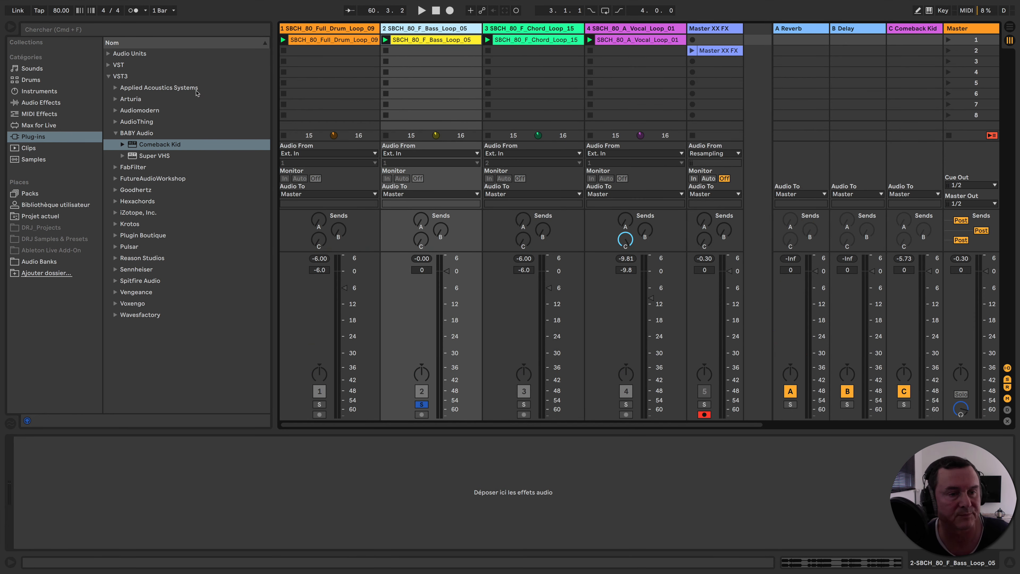
{"action": "left_click_drag", "start_coordinate": [144, 148], "coordinate": [421, 118]}
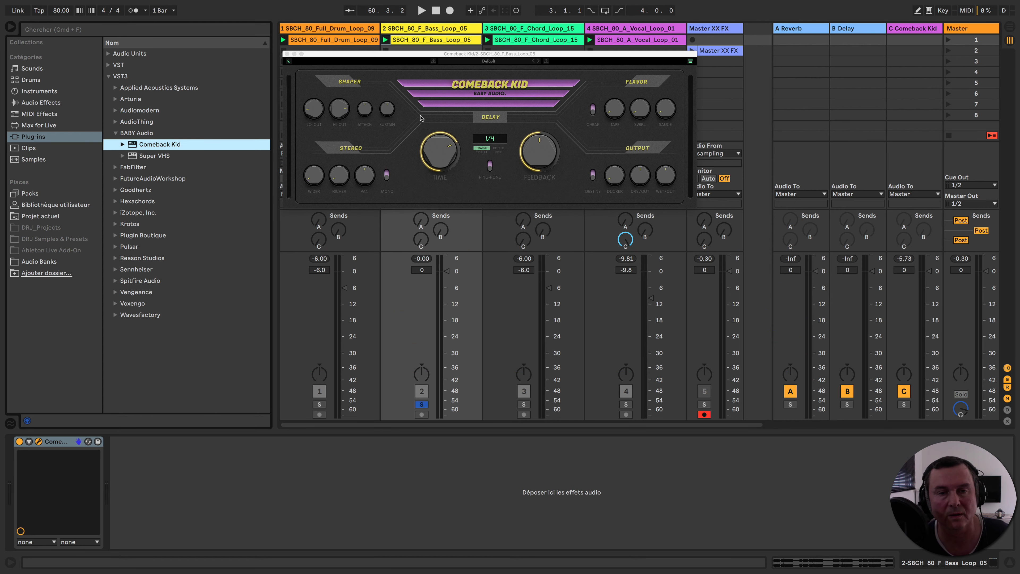
- Load the preset "33 Transient Dub" from the Comeback Kid preset files into the bass loop's plug-in
{"action": "left_click", "coordinate": [434, 61]}
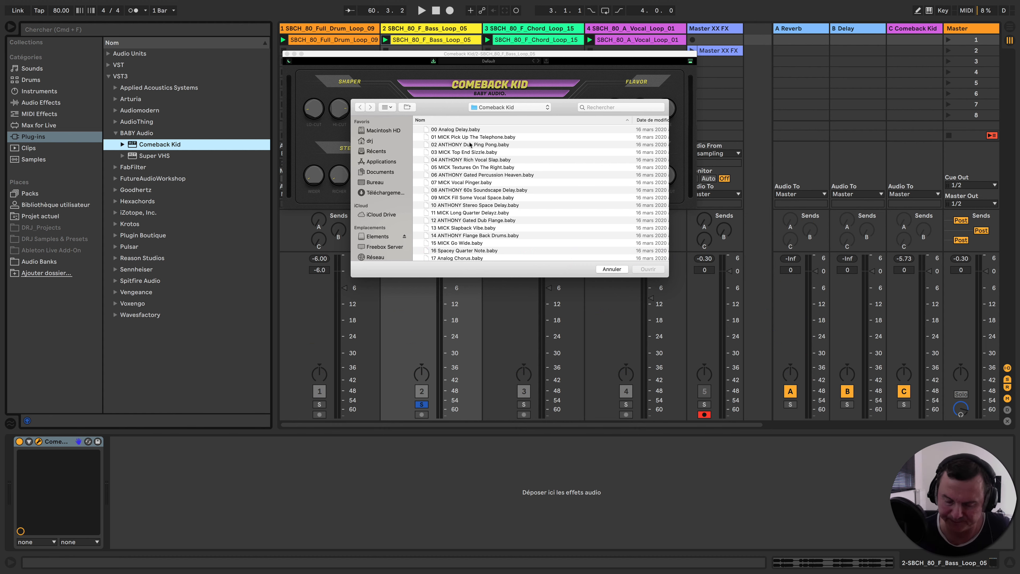
{"action": "scroll", "coordinate": [481, 179], "scroll_direction": "down", "scroll_amount": 2}
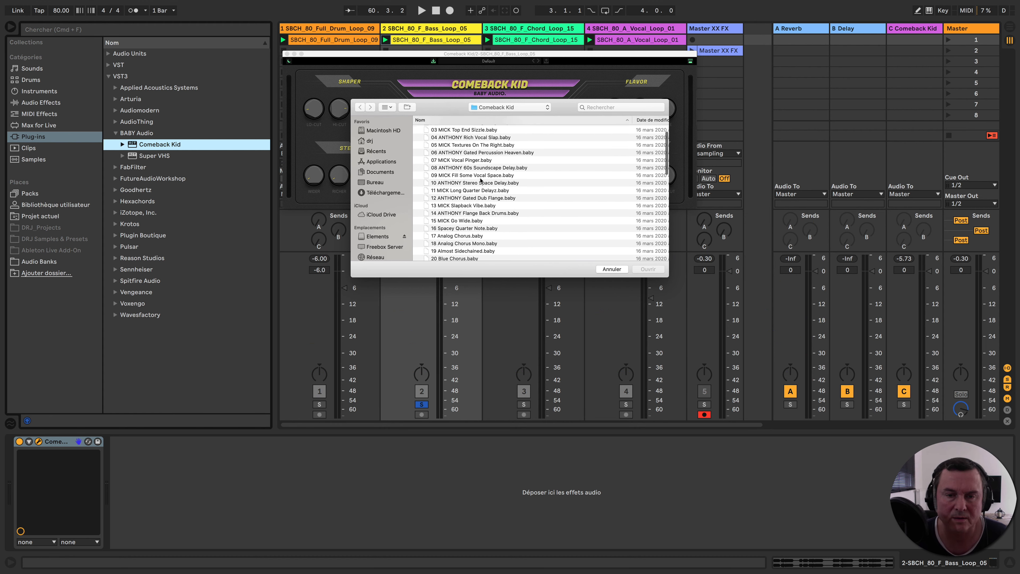
{"action": "scroll", "coordinate": [481, 181], "scroll_direction": "down", "scroll_amount": 3}
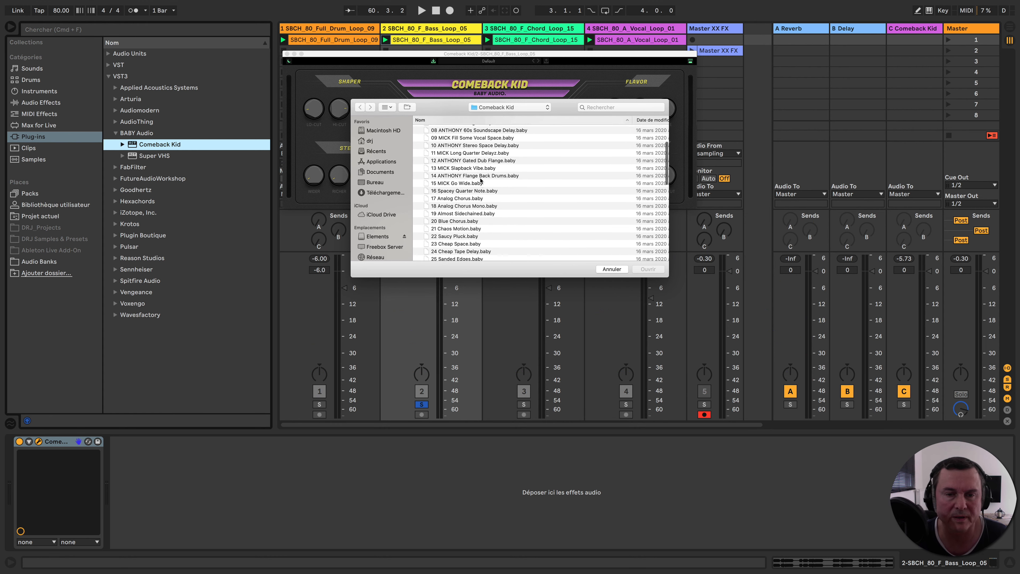
{"action": "scroll", "coordinate": [481, 181], "scroll_direction": "down", "scroll_amount": 4}
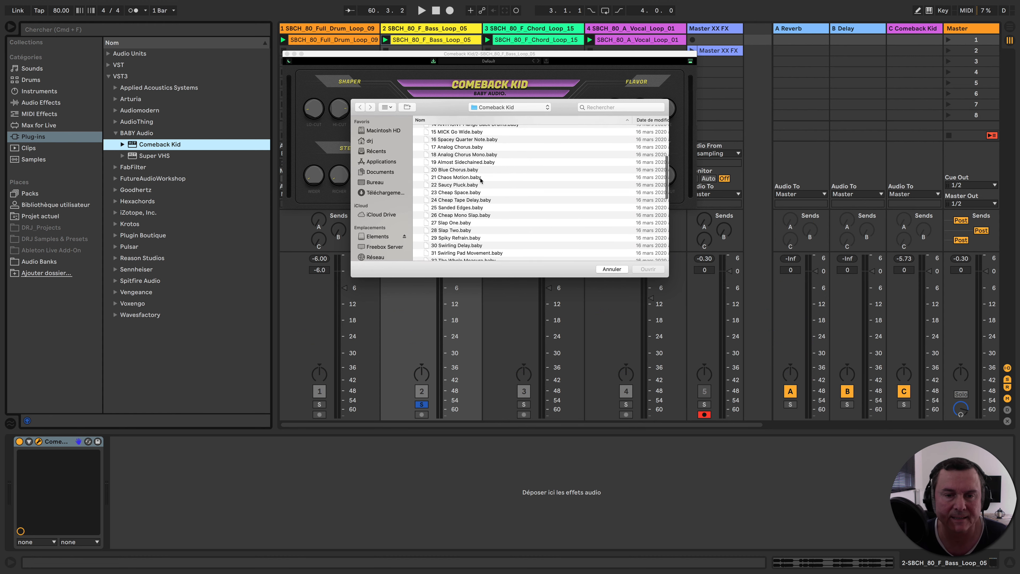
{"action": "scroll", "coordinate": [481, 180], "scroll_direction": "down", "scroll_amount": 4}
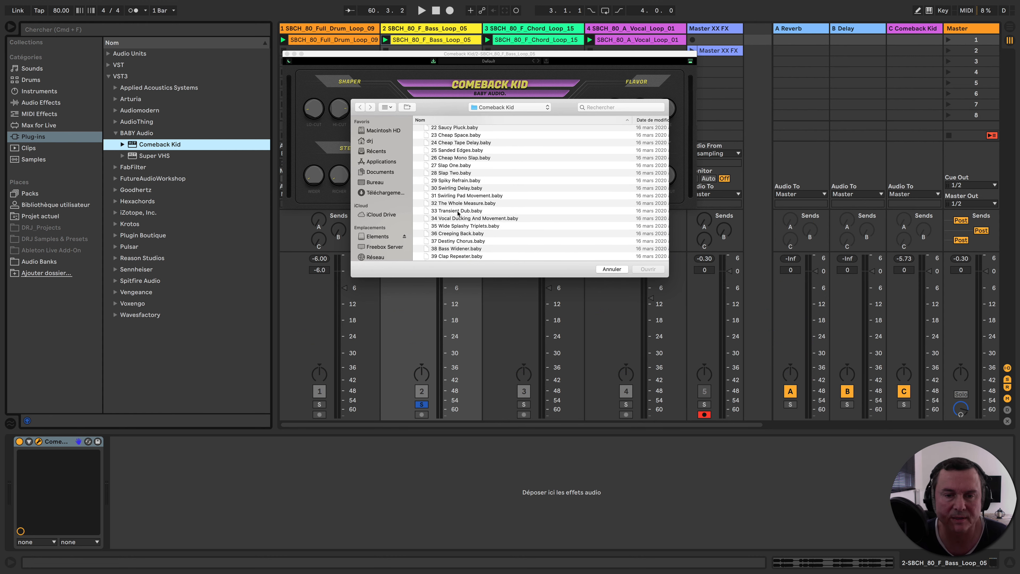
{"action": "left_click", "coordinate": [458, 212]}
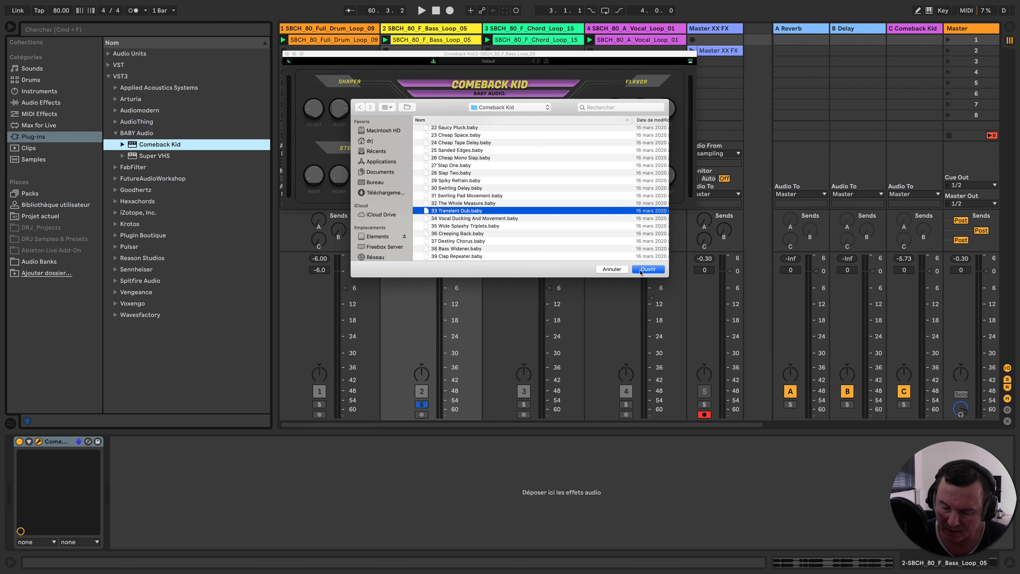
{"action": "left_click", "coordinate": [647, 269]}
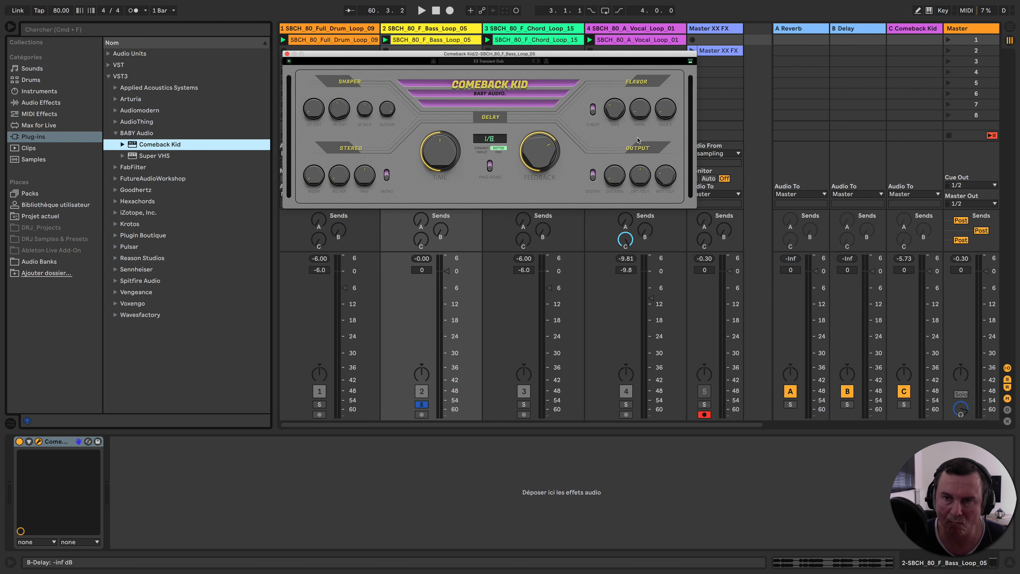
- Enlarge the plug-in window, play the soloed bass loop and compare it with Comeback Kid deactivated and reactivated
{"action": "left_click", "coordinate": [690, 62]}
{"action": "key", "text": "space"}
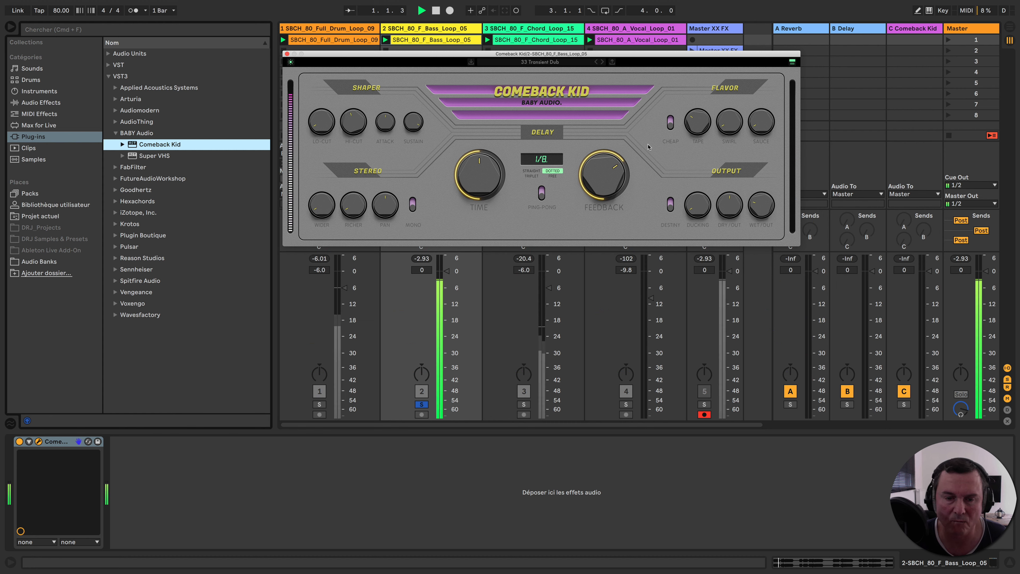
{"action": "left_click", "coordinate": [19, 442]}
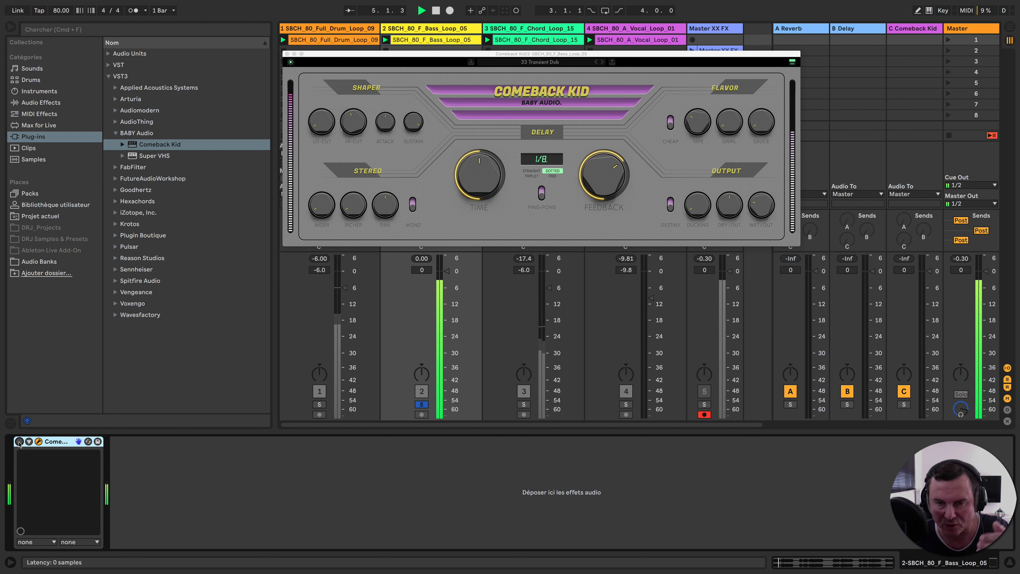
{"action": "left_click", "coordinate": [19, 442]}
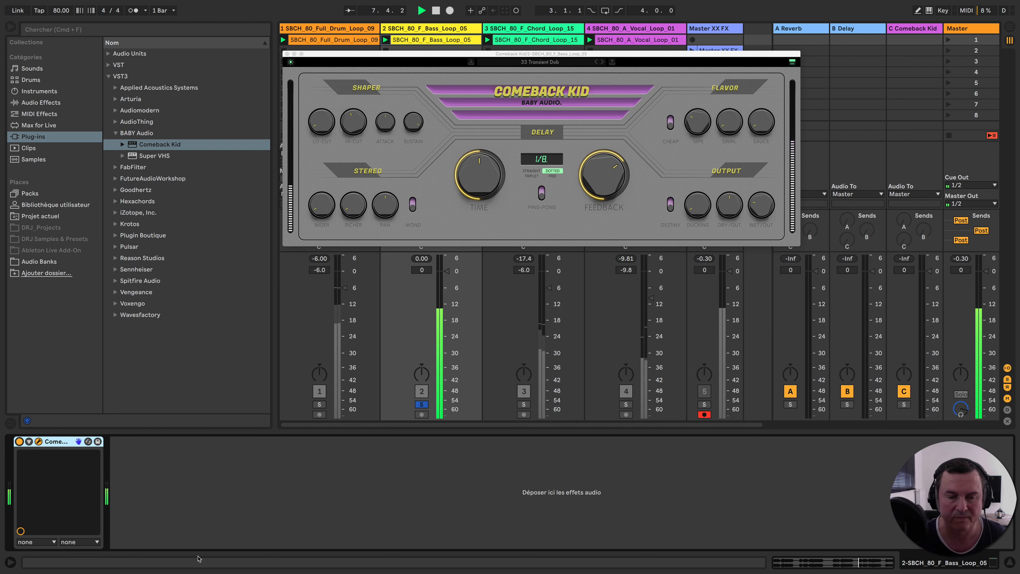
- Unsolo the bass loop, close its Comeback Kid window and select the full drum loop track
{"action": "left_click", "coordinate": [422, 404]}
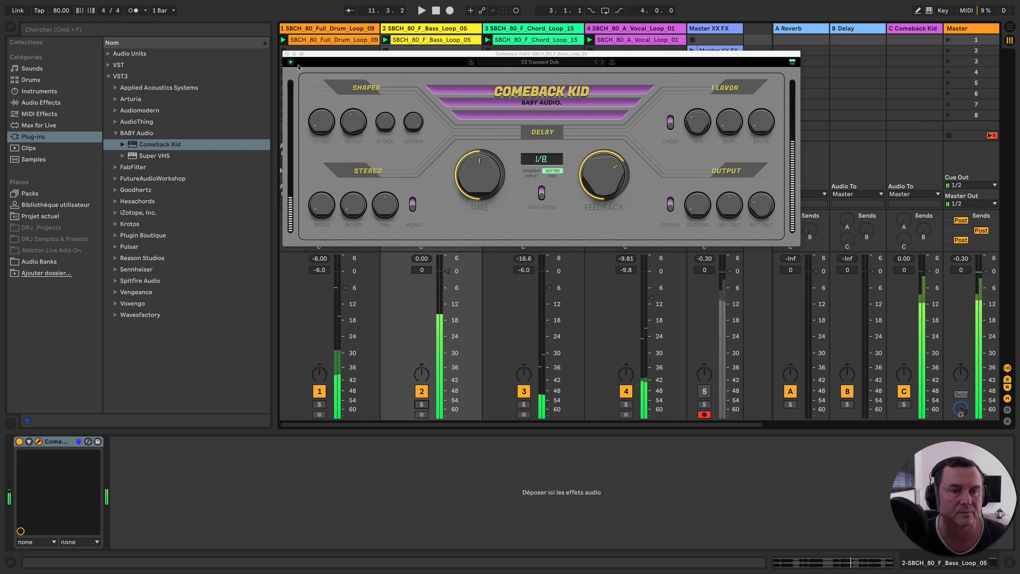
{"action": "left_click", "coordinate": [287, 54]}
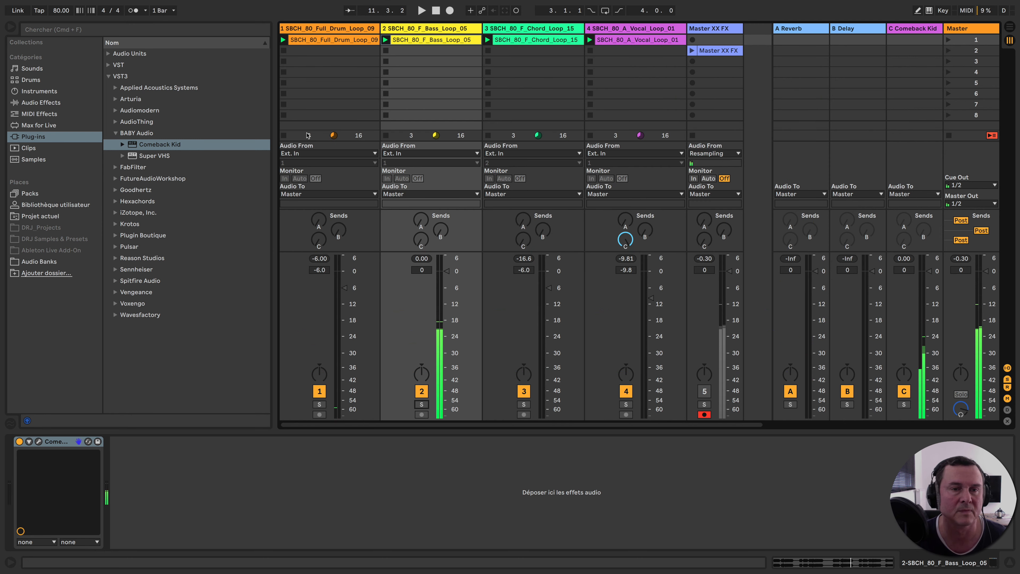
{"action": "left_click", "coordinate": [315, 28]}
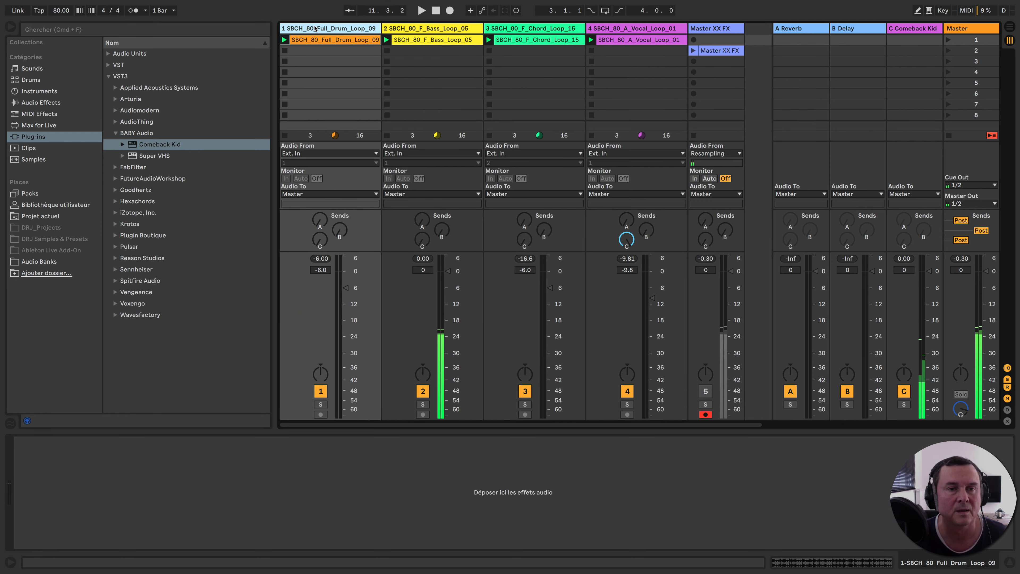
- Insert Comeback Kid on the full drum loop track and load the preset "39 Clap Repeater" from its preset files
{"action": "left_click", "coordinate": [141, 145]}
{"action": "left_click_drag", "start_coordinate": [328, 127], "coordinate": [328, 135]}
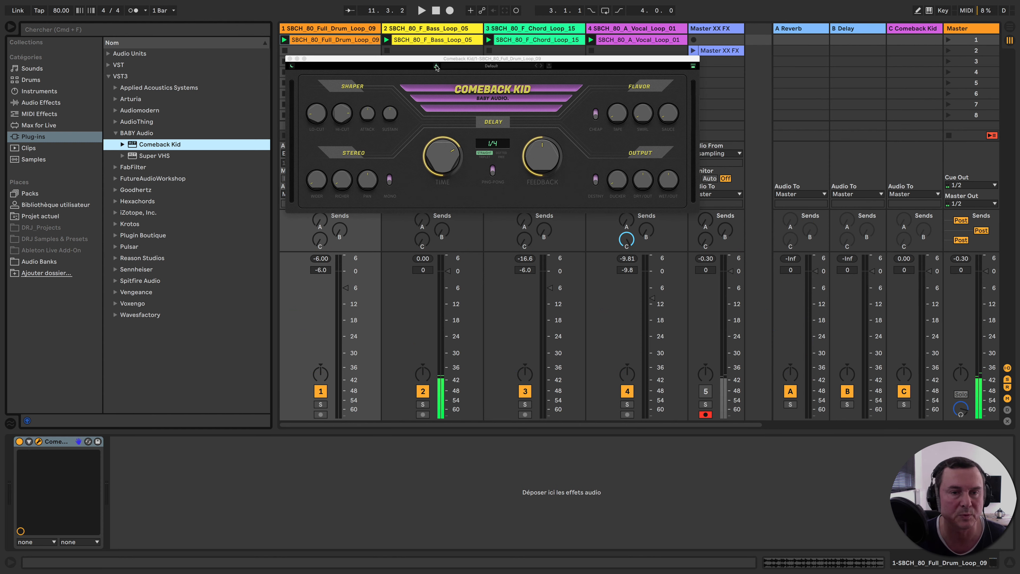
{"action": "left_click", "coordinate": [437, 66]}
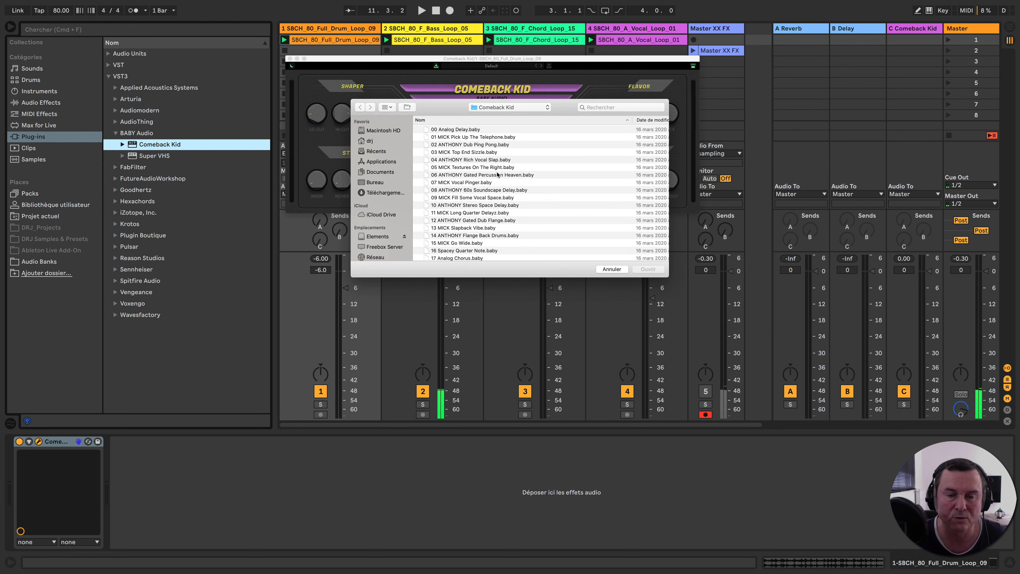
{"action": "scroll", "coordinate": [499, 181], "scroll_direction": "down", "scroll_amount": 3}
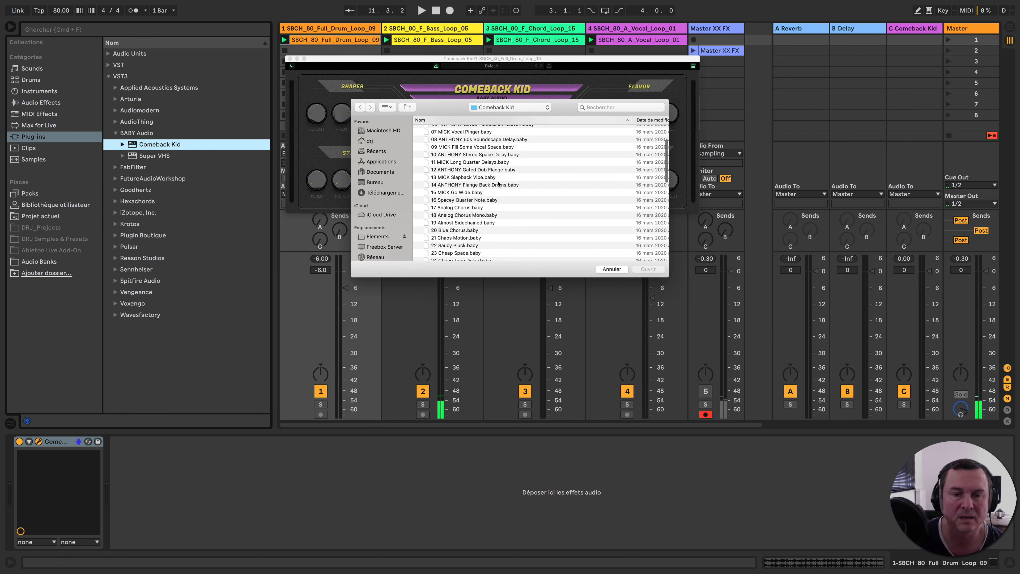
{"action": "scroll", "coordinate": [499, 184], "scroll_direction": "down", "scroll_amount": 6}
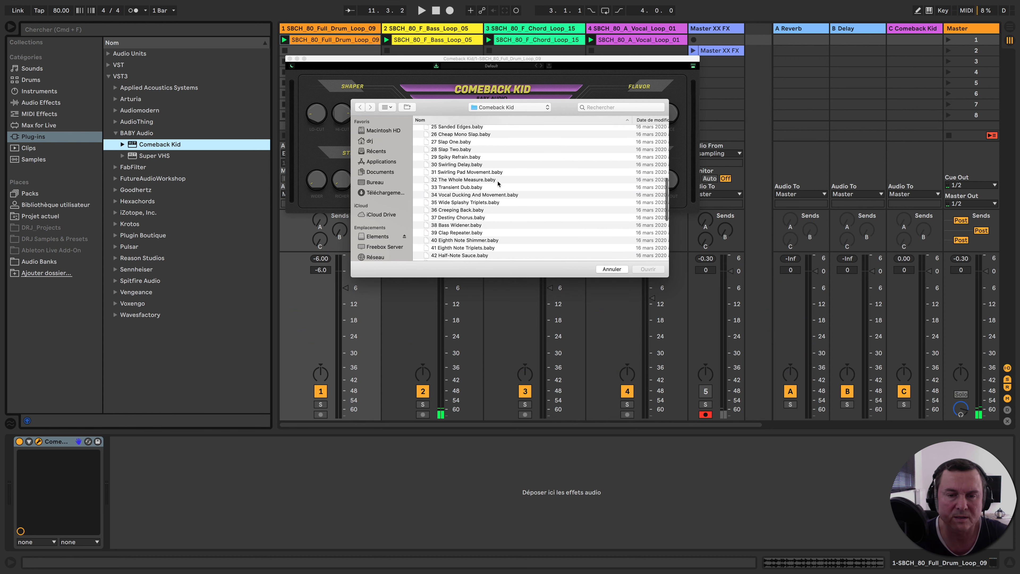
{"action": "scroll", "coordinate": [498, 185], "scroll_direction": "down", "scroll_amount": 3}
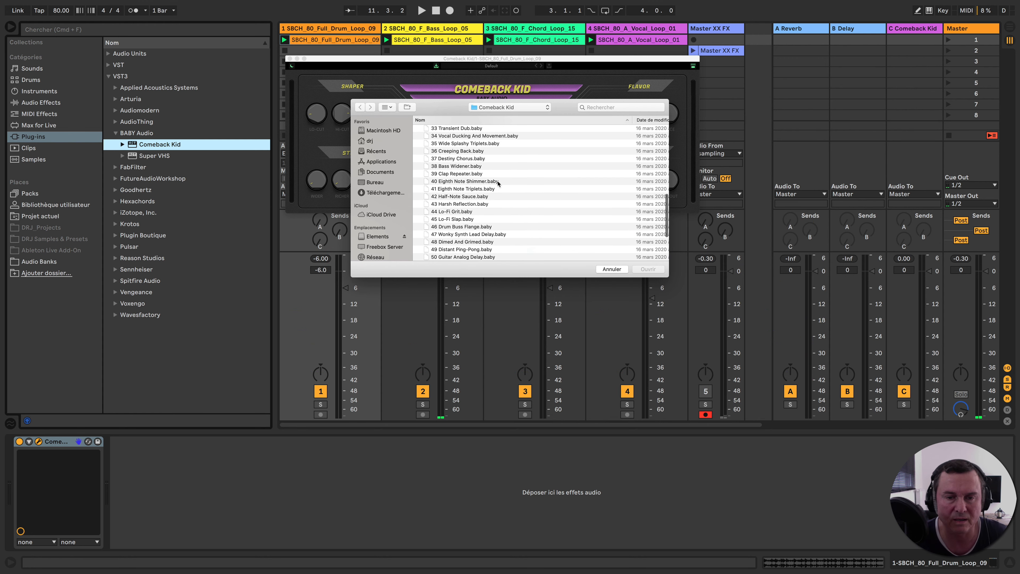
{"action": "scroll", "coordinate": [499, 184], "scroll_direction": "down", "scroll_amount": 3}
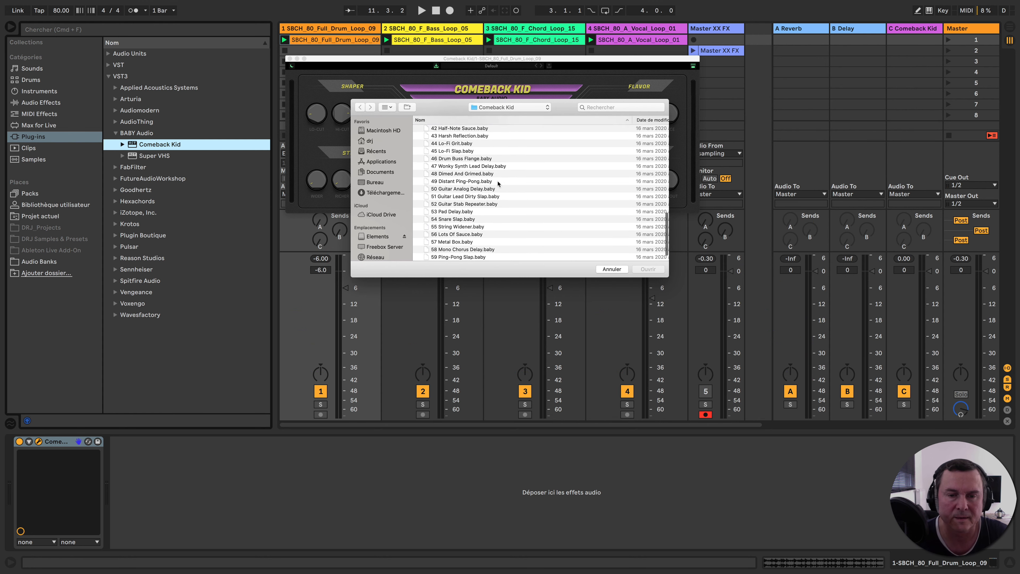
{"action": "scroll", "coordinate": [499, 184], "scroll_direction": "down", "scroll_amount": 1}
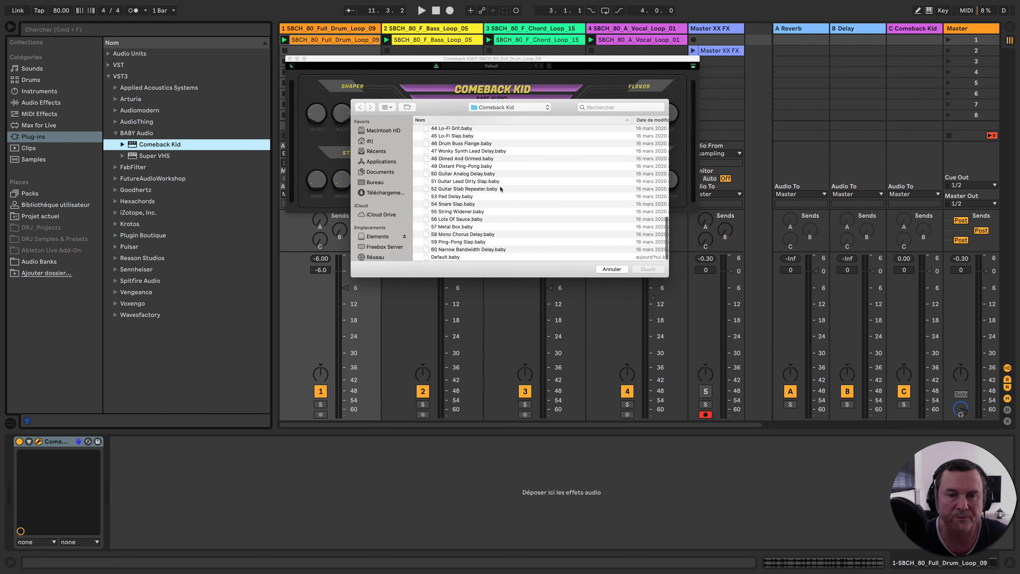
{"action": "scroll", "coordinate": [500, 189], "scroll_direction": "up", "scroll_amount": 2}
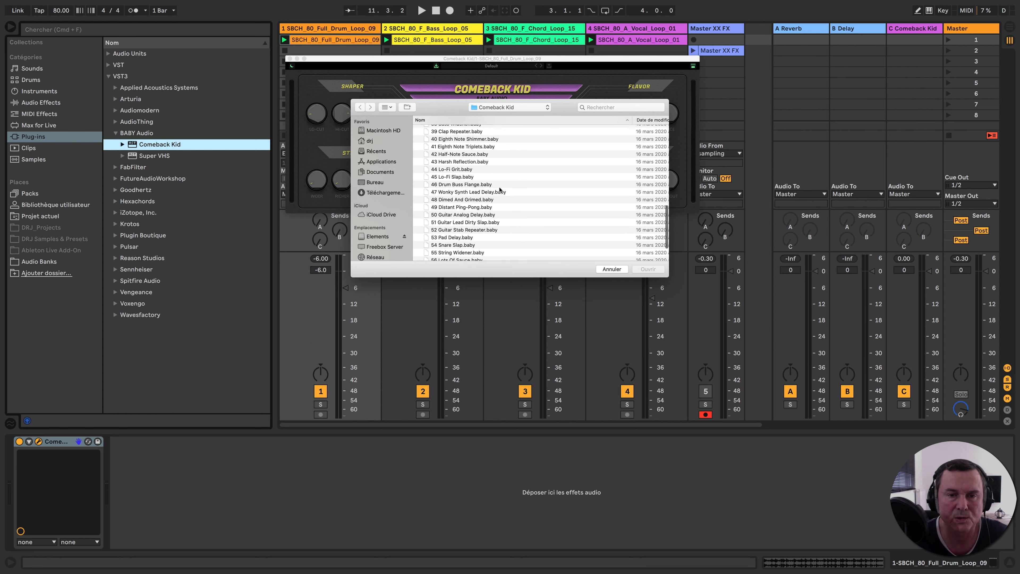
{"action": "scroll", "coordinate": [500, 190], "scroll_direction": "up", "scroll_amount": 3}
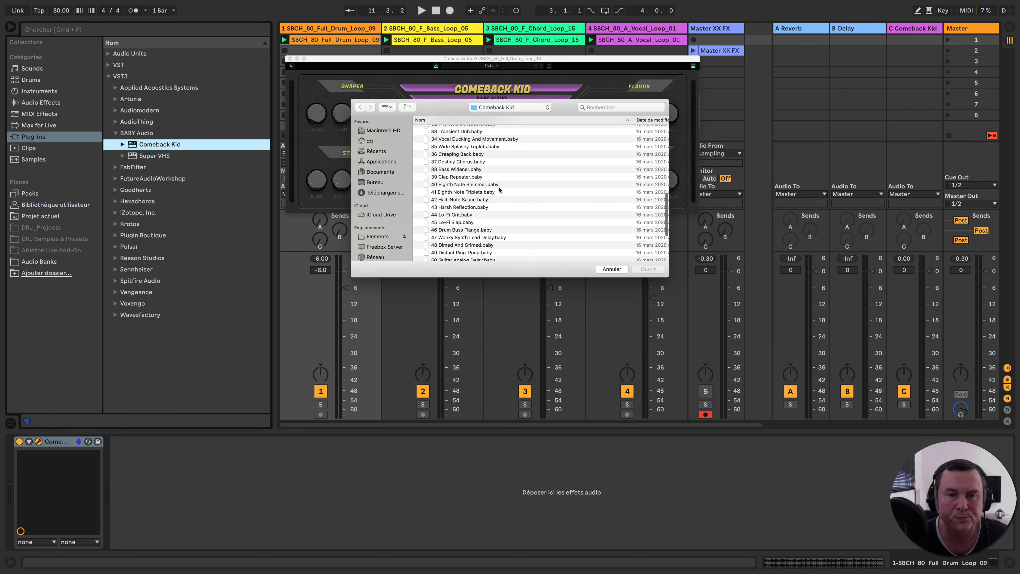
{"action": "left_click", "coordinate": [448, 177]}
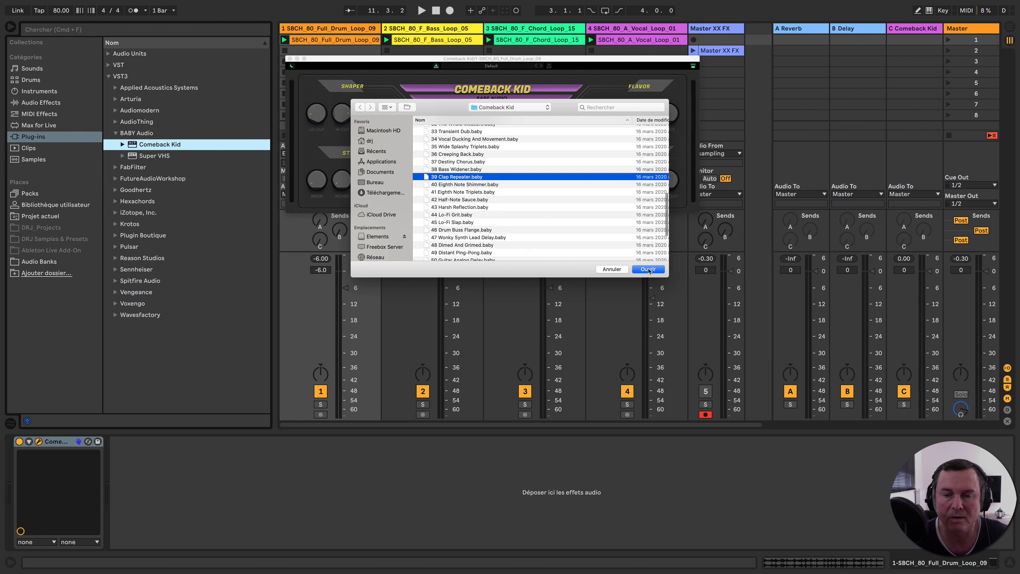
{"action": "left_click", "coordinate": [648, 269]}
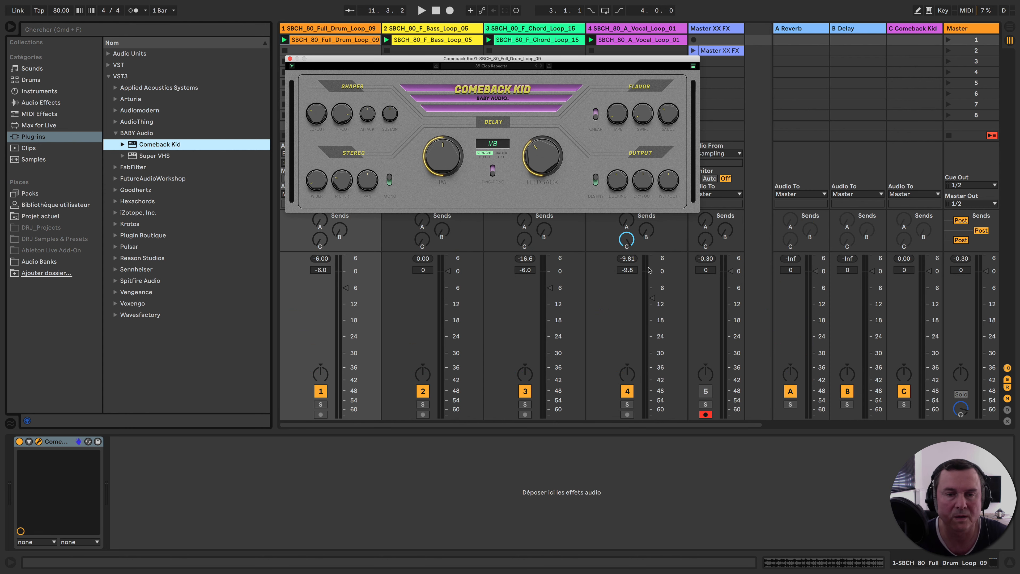
- Enlarge the plug-in window, compare the soloed drum loop with Comeback Kid off and on, and unsolo it and close the window
{"action": "left_click", "coordinate": [694, 66]}
{"action": "key", "text": "space"}
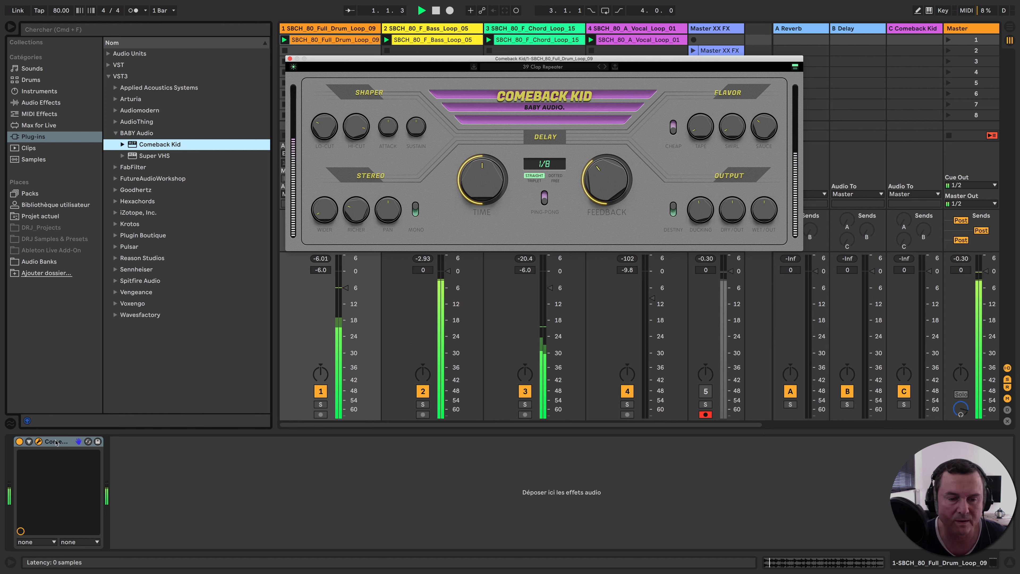
{"action": "left_click", "coordinate": [321, 404]}
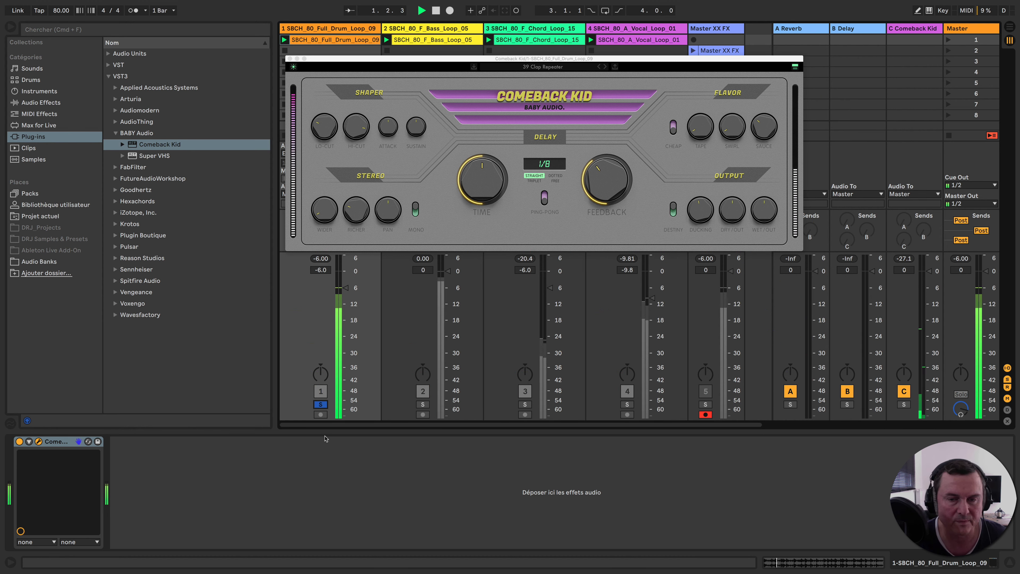
{"action": "left_click", "coordinate": [19, 441]}
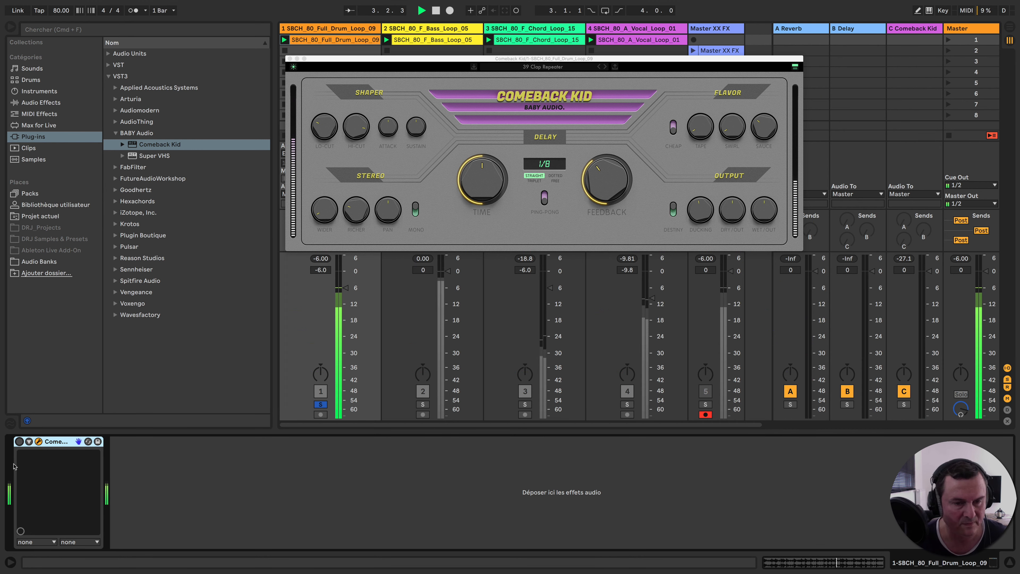
{"action": "left_click", "coordinate": [18, 441]}
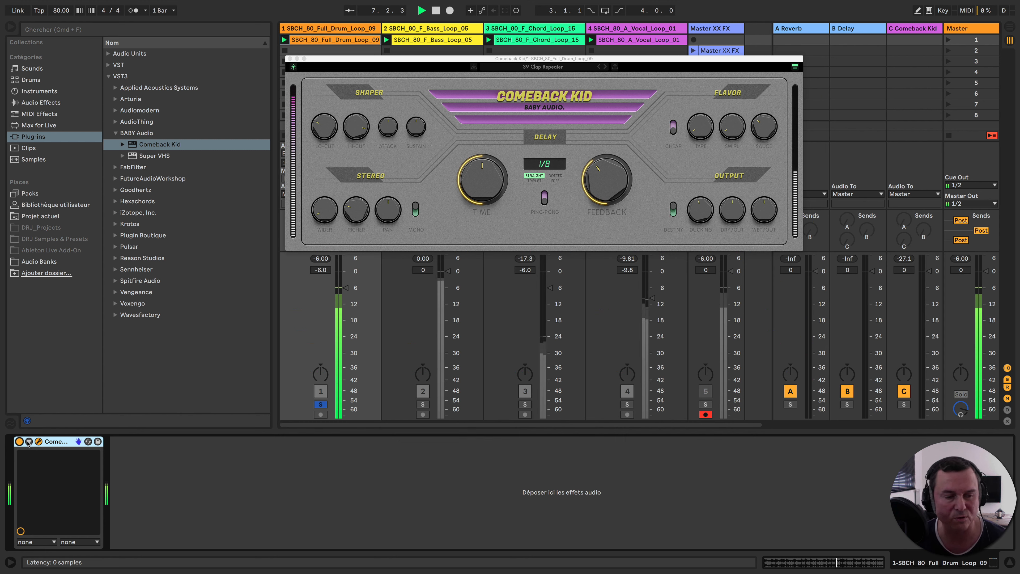
{"action": "left_click", "coordinate": [321, 405]}
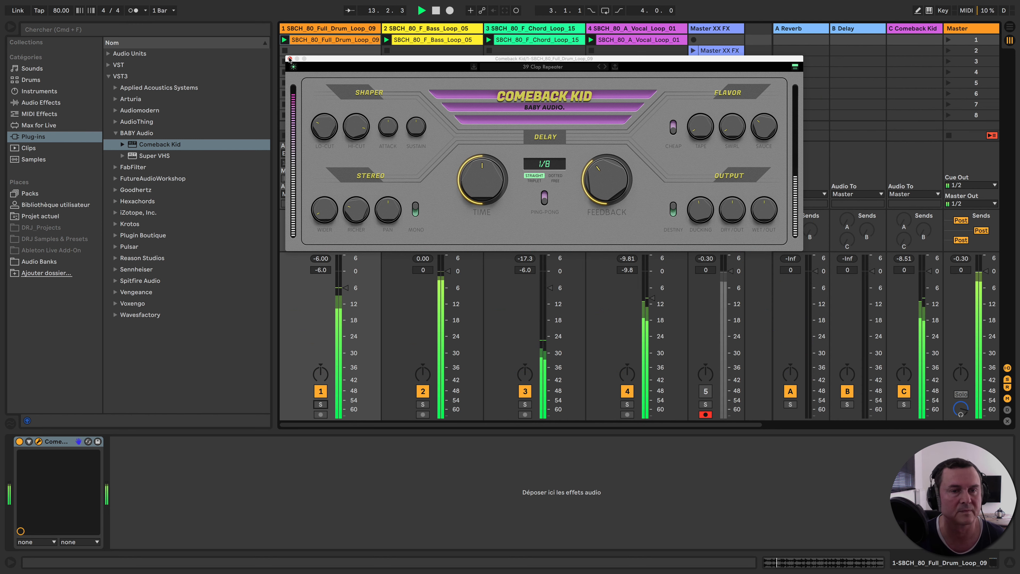
{"action": "left_click", "coordinate": [289, 59]}
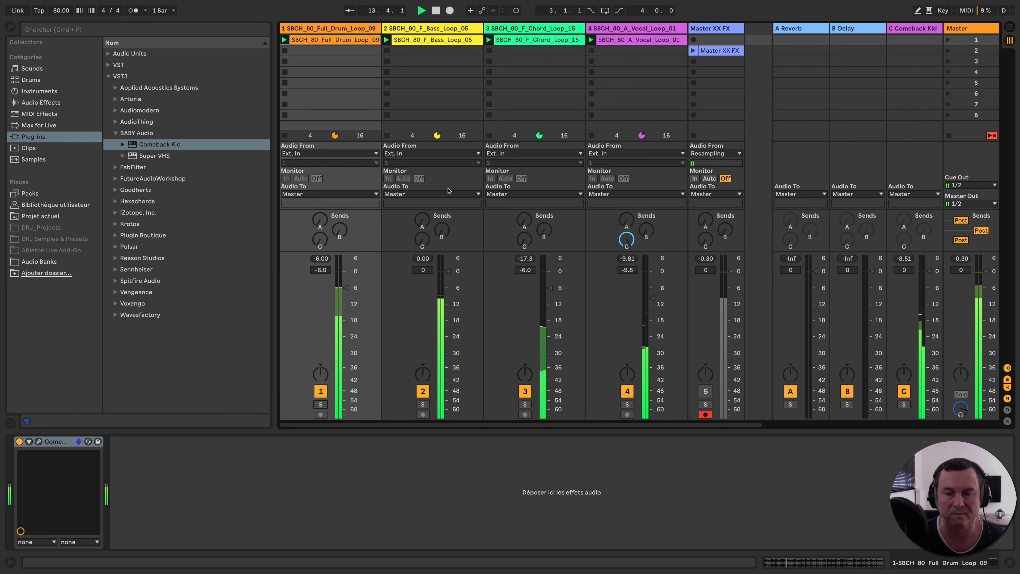
- Launch the Master XX FX clip, compare it with the full mix by toggling its track's solo, and stop playback
{"action": "left_click", "coordinate": [705, 405]}
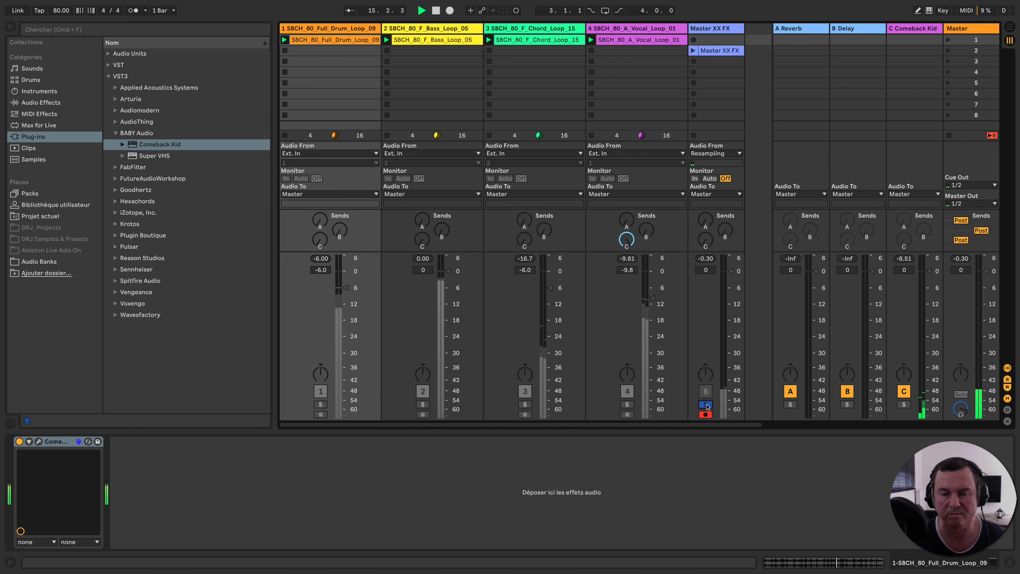
{"action": "left_click", "coordinate": [706, 404]}
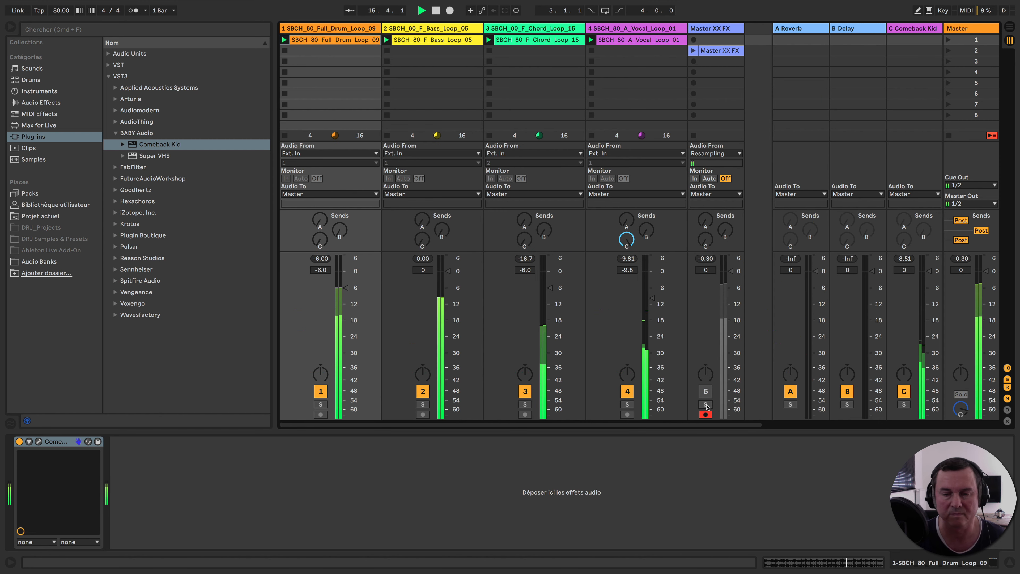
{"action": "left_click", "coordinate": [719, 399]}
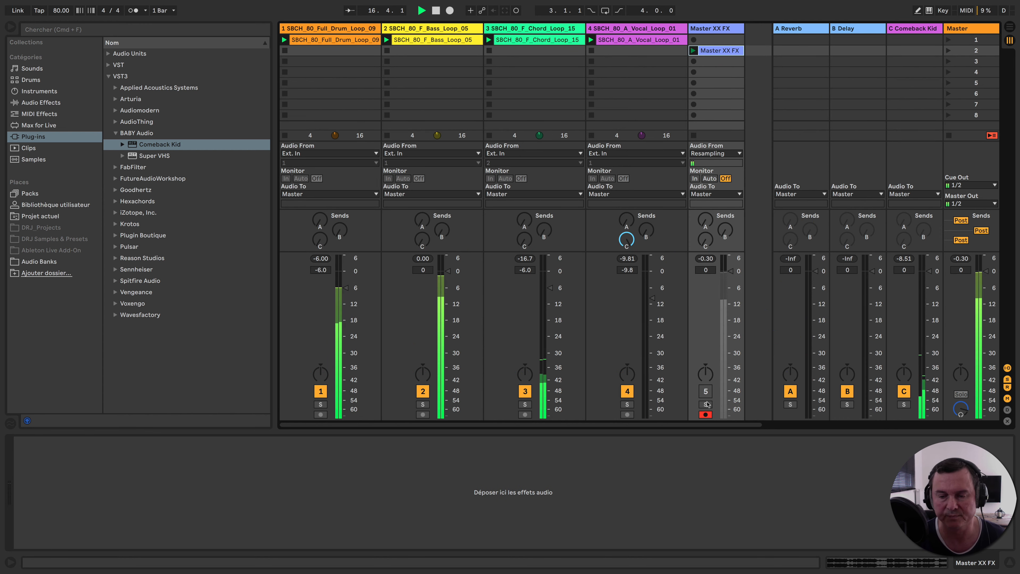
{"action": "left_click", "coordinate": [708, 404]}
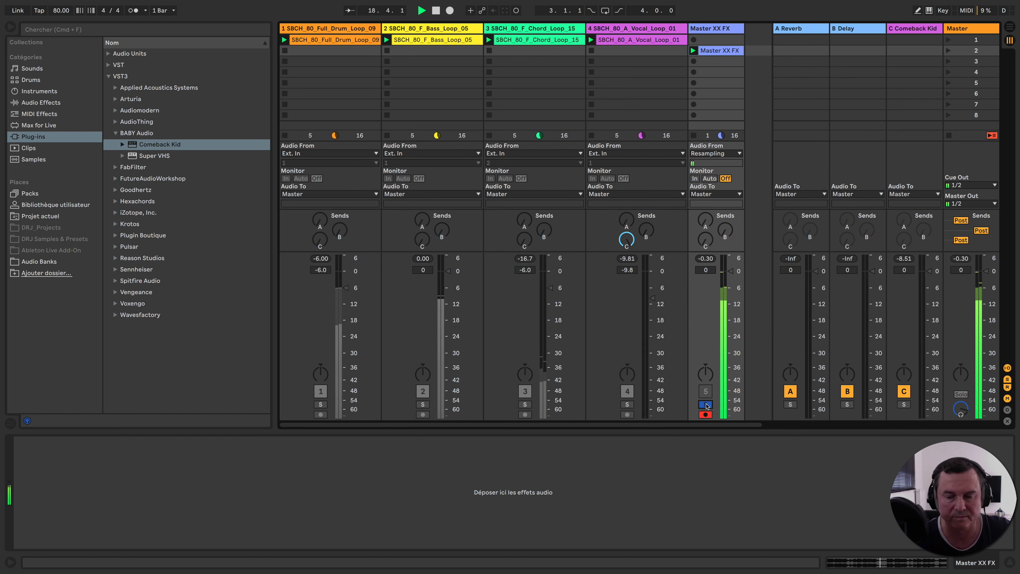
{"action": "left_click", "coordinate": [707, 404]}
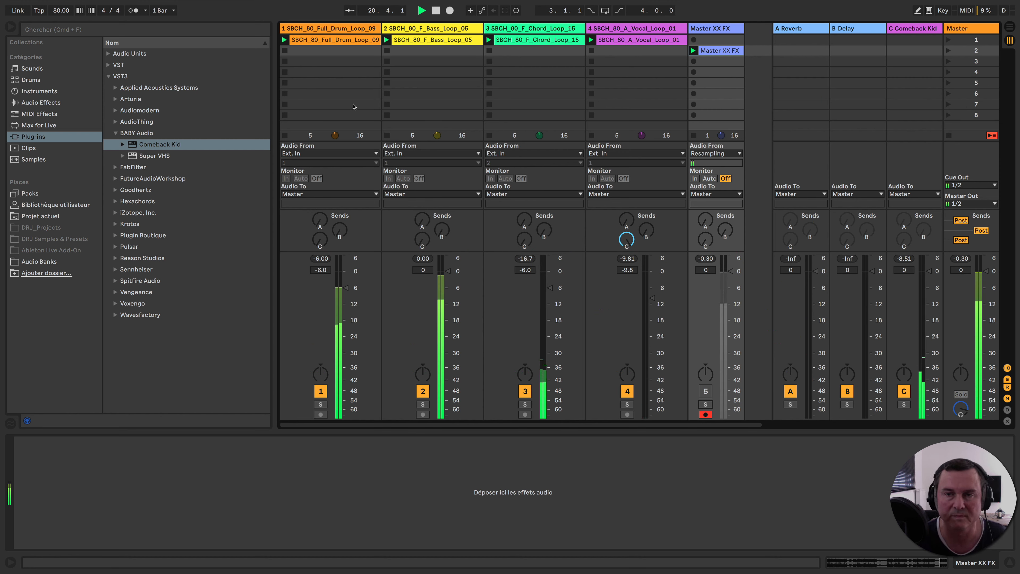
{"action": "key", "text": "space"}
- Deactivate Comeback Kid on the bass loop track and check the devices on the chord and vocal loop tracks
{"action": "left_click", "coordinate": [335, 51]}
{"action": "left_click", "coordinate": [455, 29]}
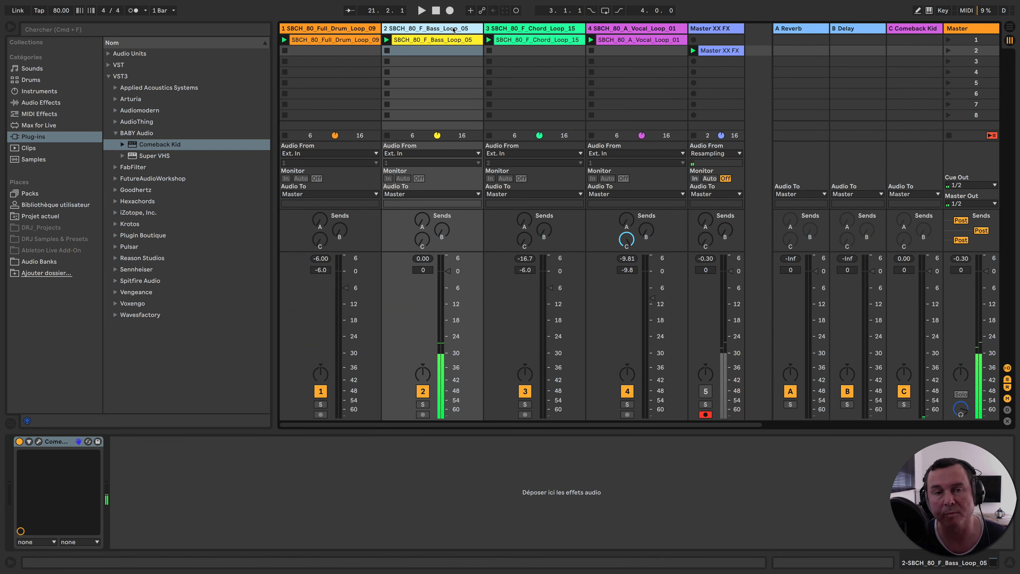
{"action": "left_click", "coordinate": [18, 442]}
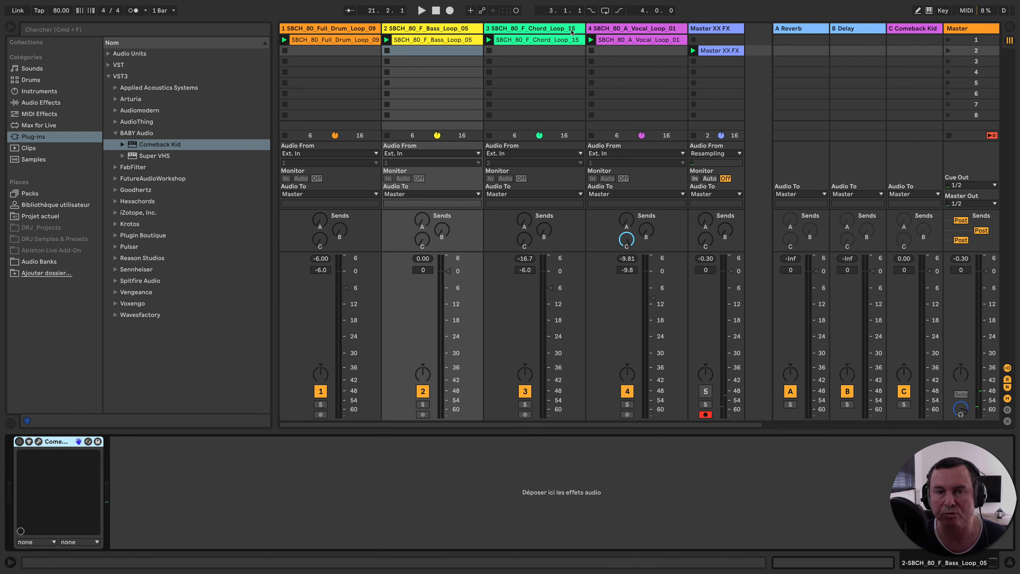
{"action": "left_click", "coordinate": [554, 29]}
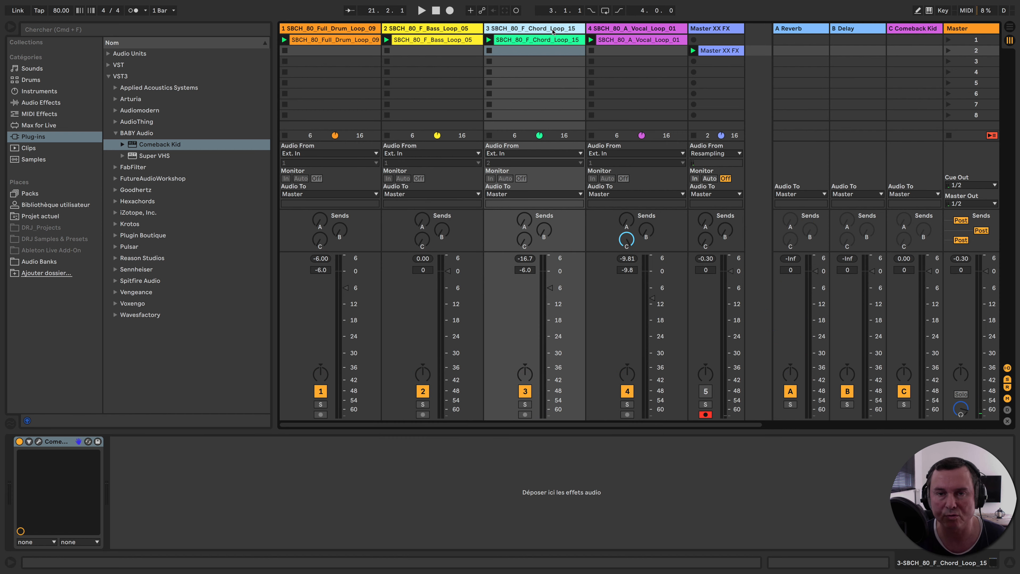
{"action": "left_click", "coordinate": [634, 31]}
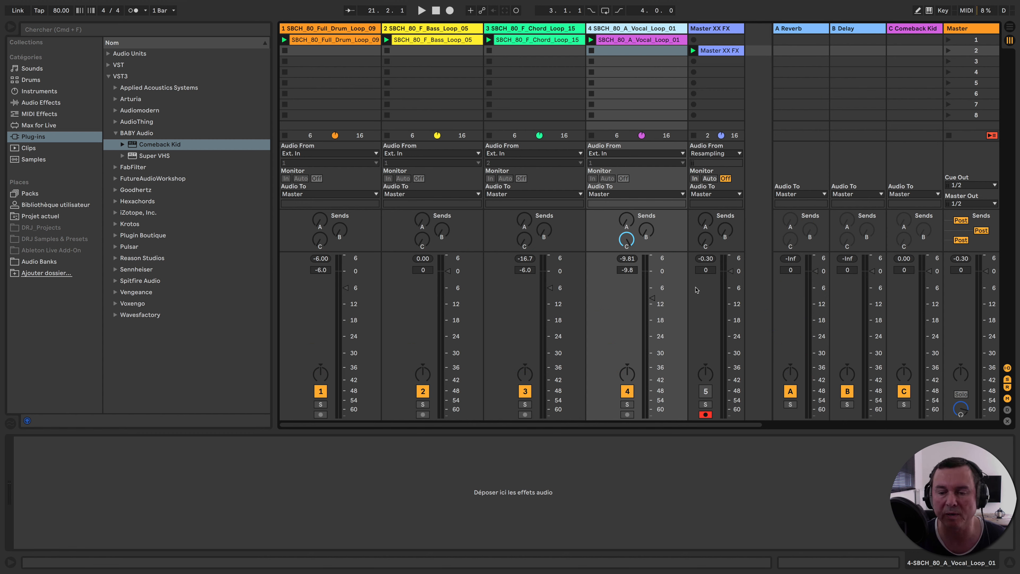
- Play the mix without the bass delay, compare it with the soloed Master XX FX track, and stop playback
{"action": "left_click", "coordinate": [705, 405]}
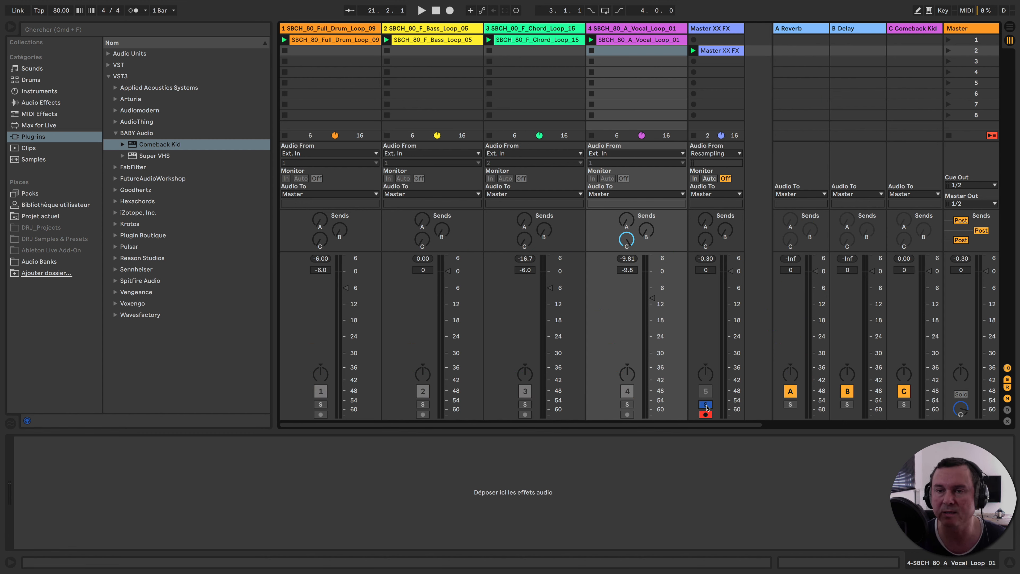
{"action": "left_click", "coordinate": [706, 405]}
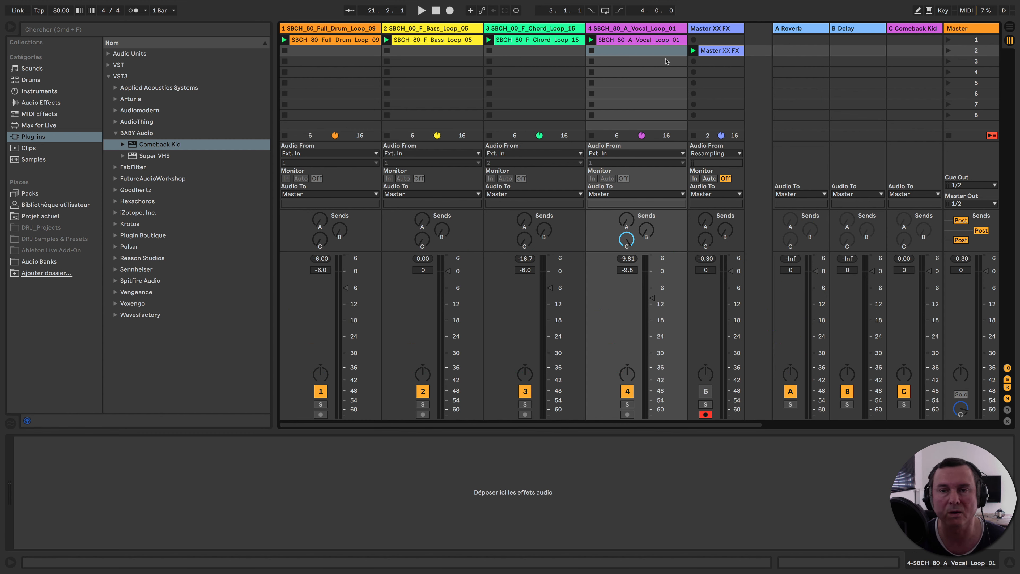
{"action": "key", "text": "space"}
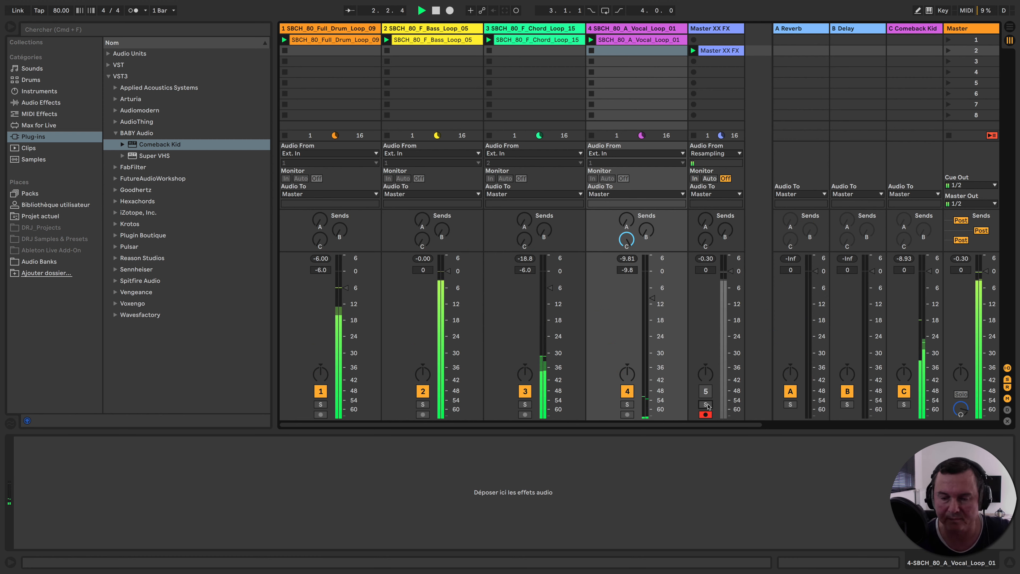
{"action": "left_click", "coordinate": [706, 404]}
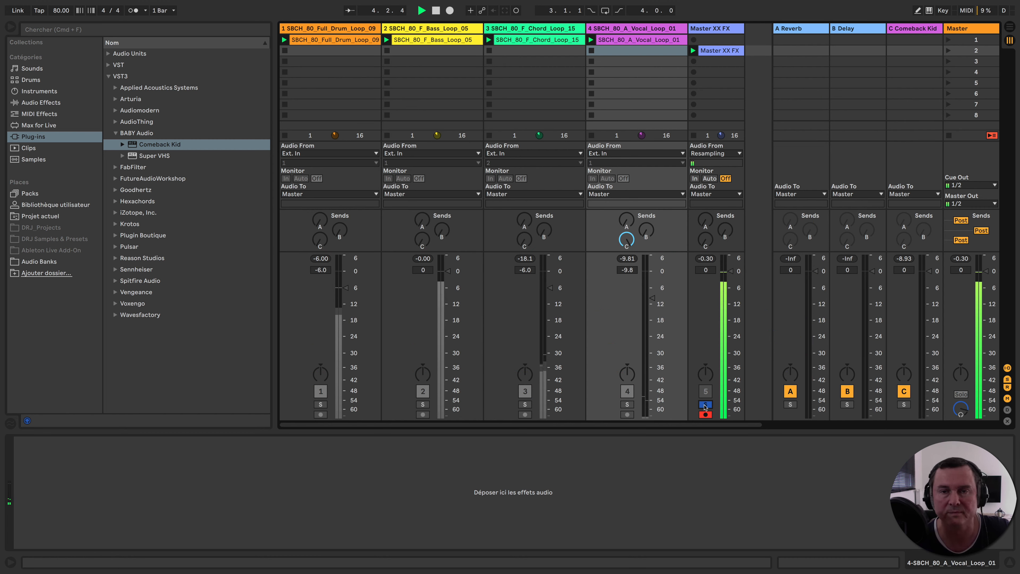
{"action": "left_click", "coordinate": [706, 405]}
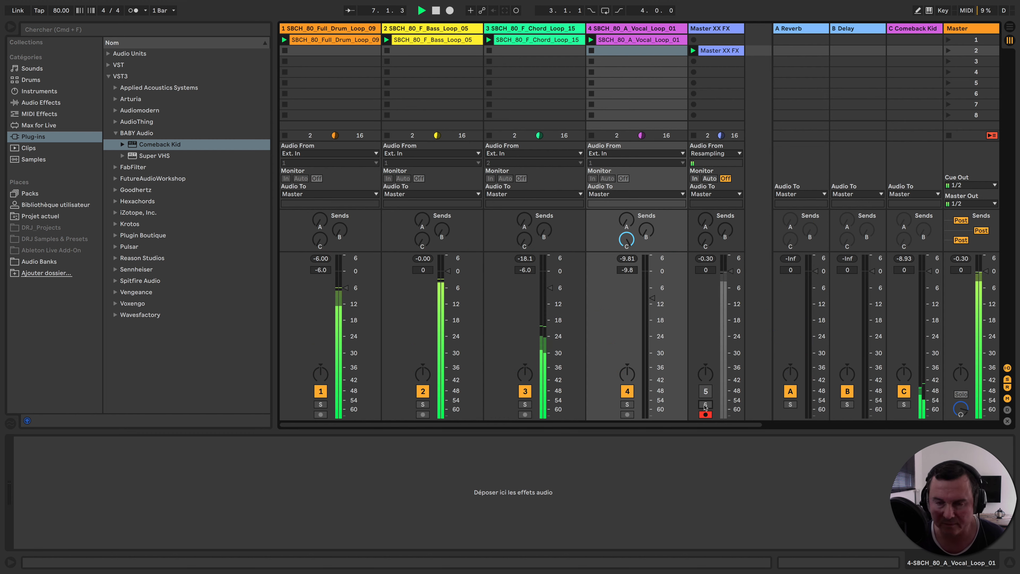
{"action": "key", "text": "space"}
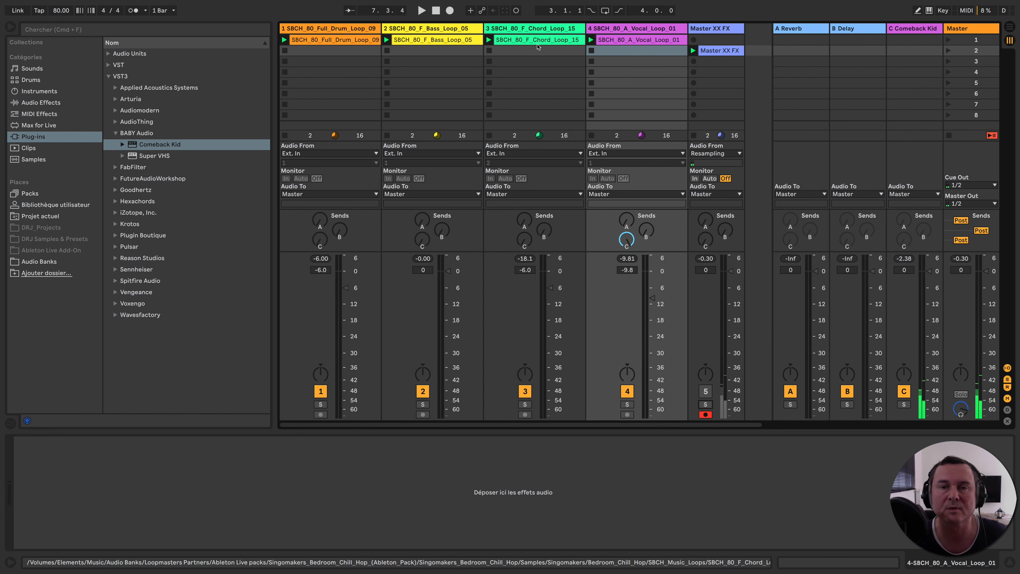
- Select the chord loop track and open its Comeback Kid window
{"action": "left_click", "coordinate": [549, 249]}
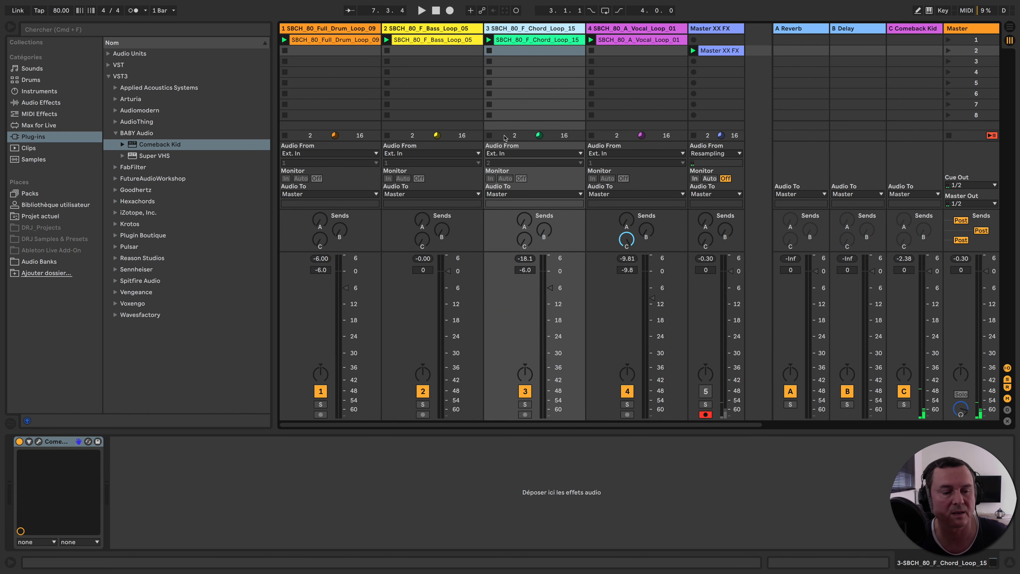
{"action": "left_click", "coordinate": [38, 442]}
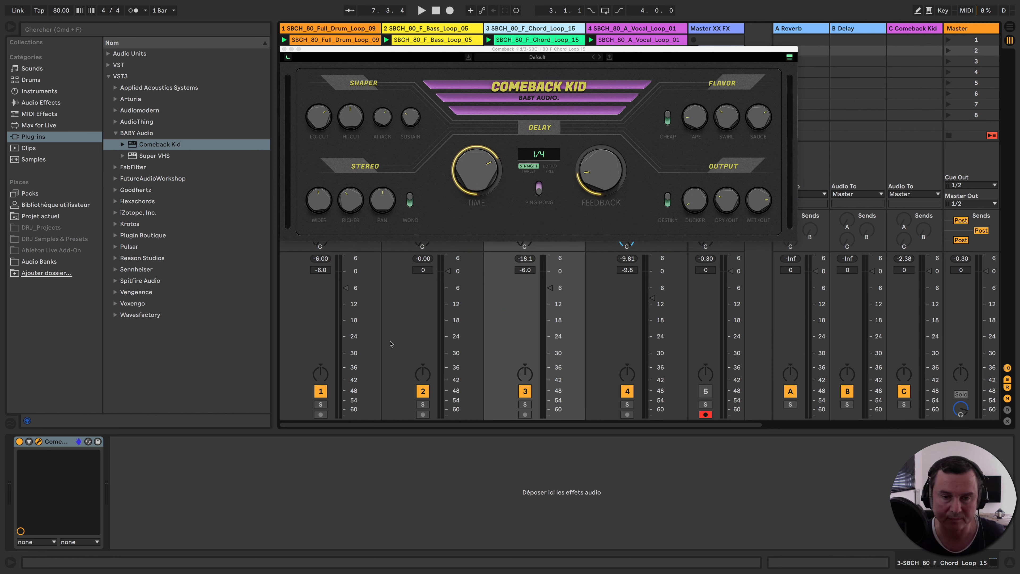